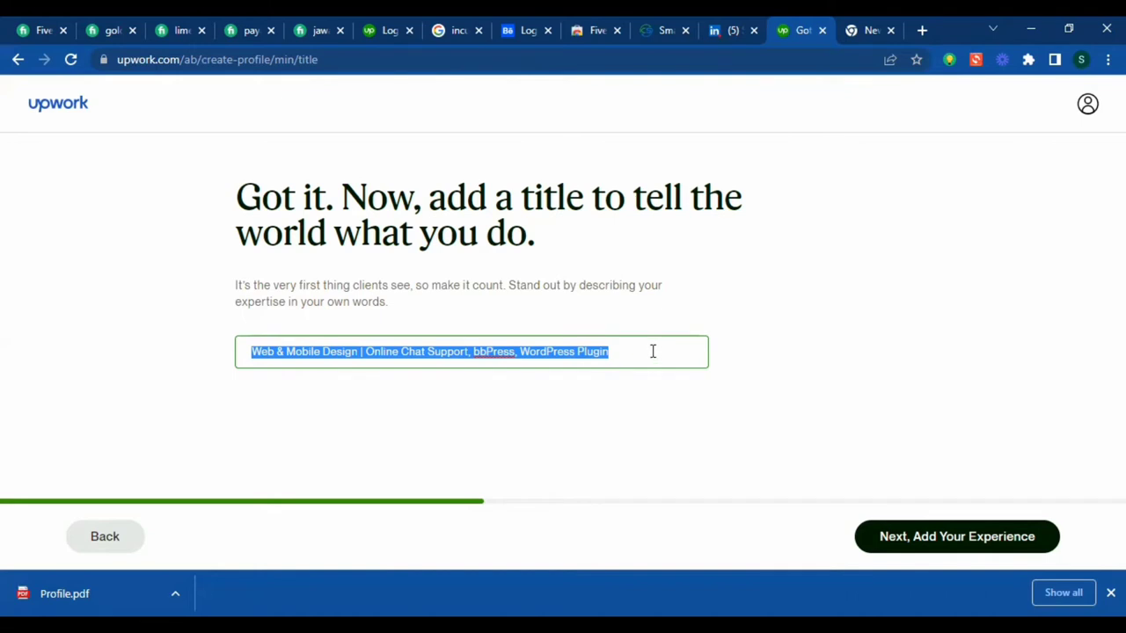
- Enter 'Responsive WordPress Websites Developer' as the profile title and continue
{"action": "type", "text": "F"}
{"action": "type", "text": "es"}
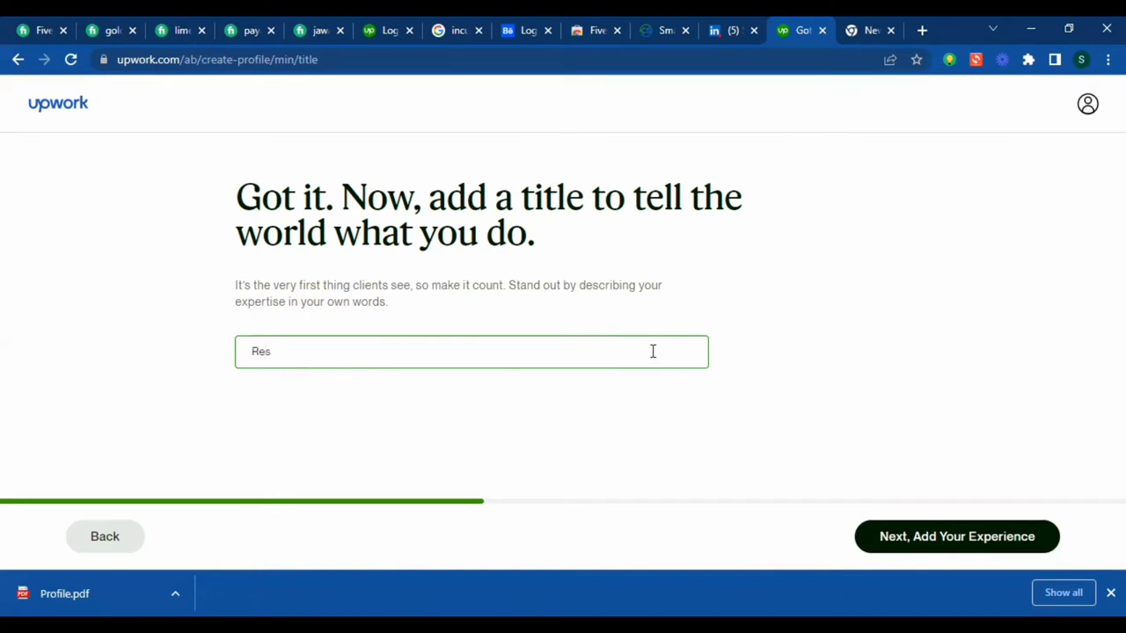
{"action": "type", "text": "ponsee WordPress W"}
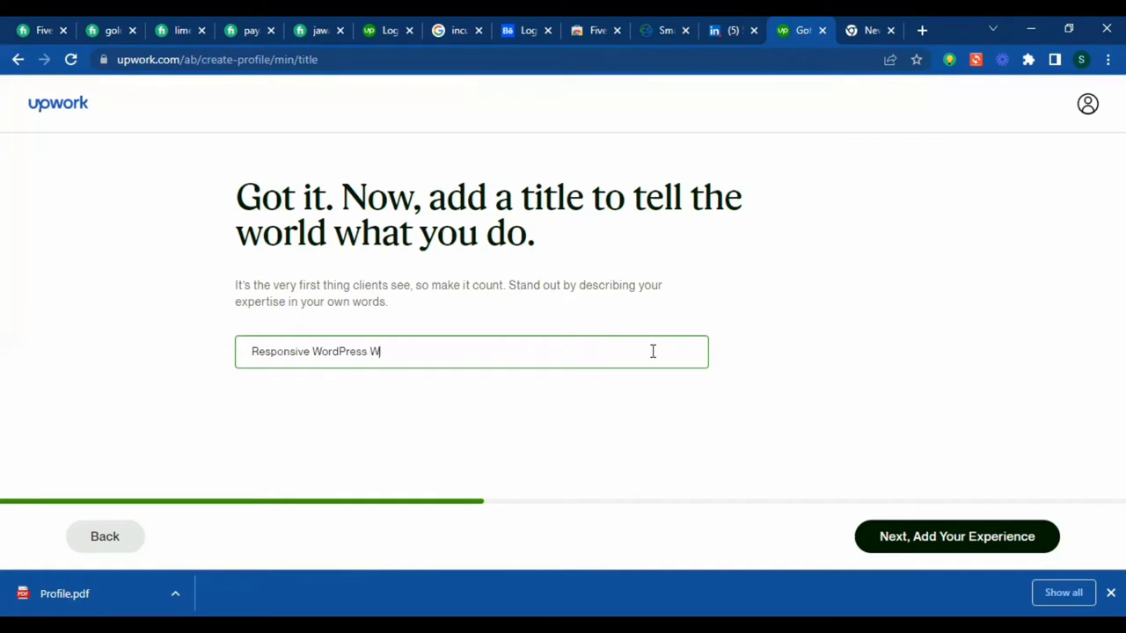
{"action": "type", "text": "ebsites Developer and"}
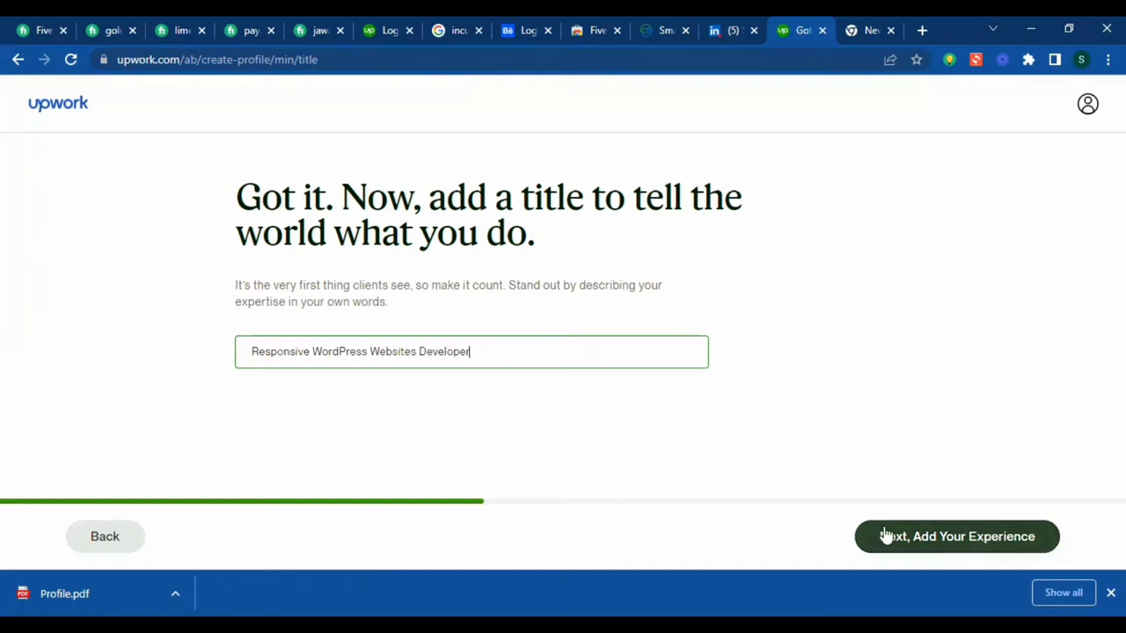
{"action": "left_click", "coordinate": [922, 536]}
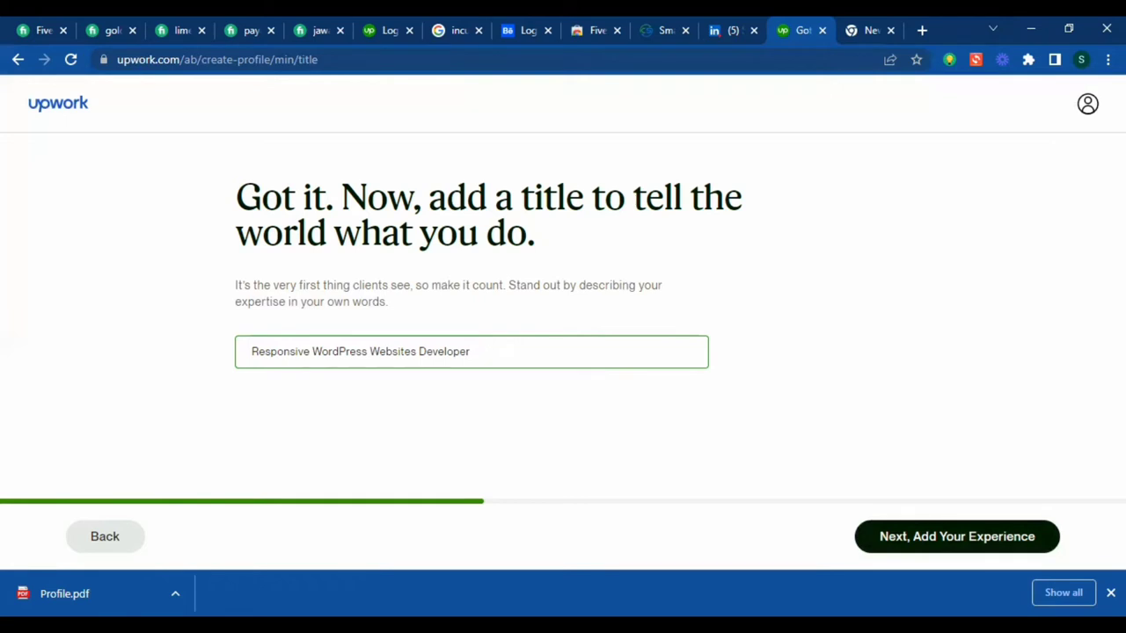
- Go to the experience step and retitle the first job entry WordPress Developer
{"action": "left_click", "coordinate": [995, 543]}
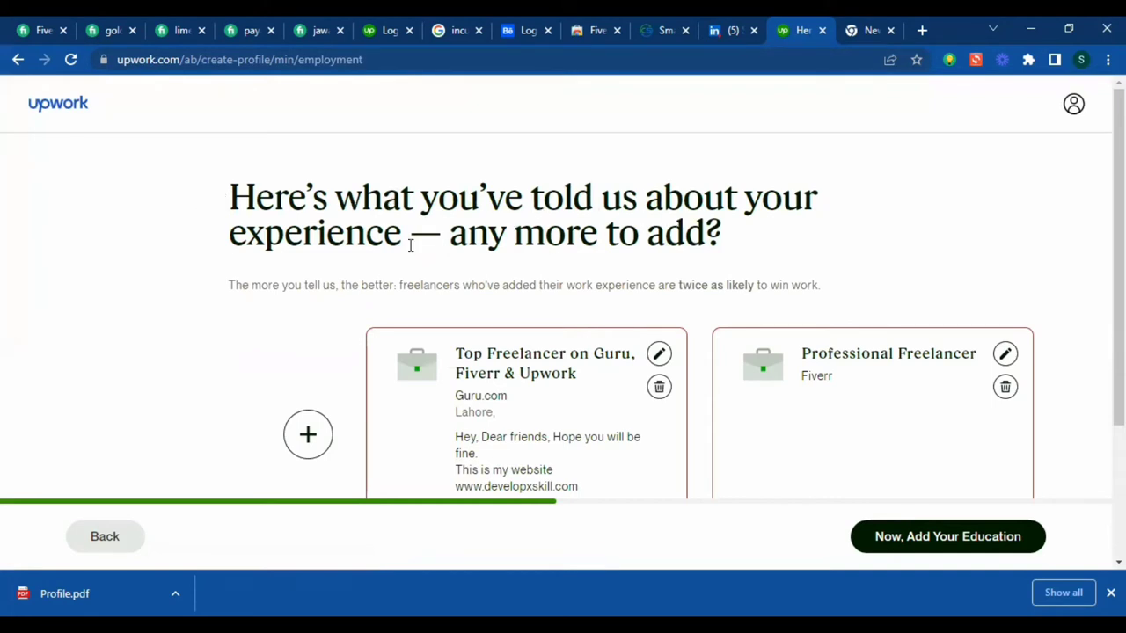
{"action": "left_click_drag", "start_coordinate": [207, 206], "coordinate": [758, 255]}
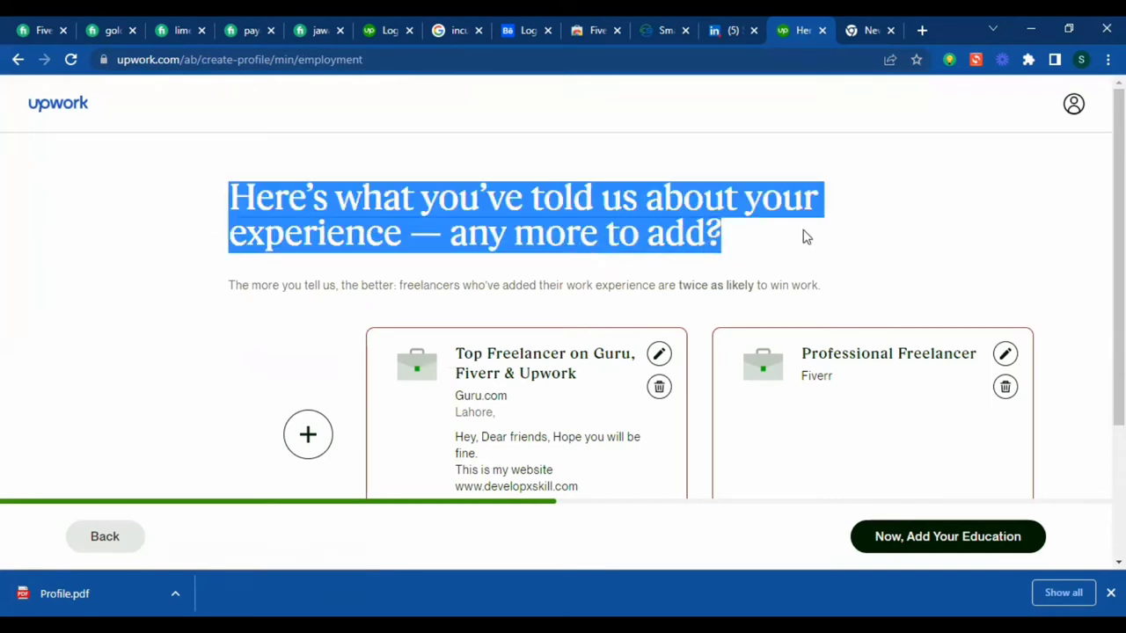
{"action": "scroll", "coordinate": [804, 236], "scroll_direction": "down", "scroll_amount": 2}
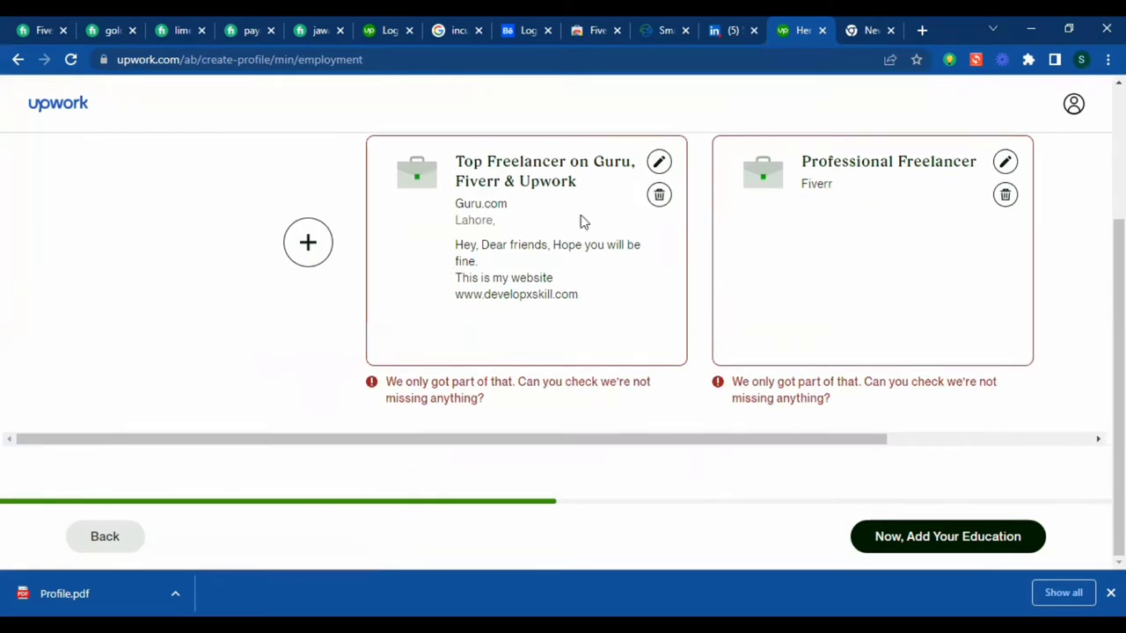
{"action": "left_click", "coordinate": [660, 163]}
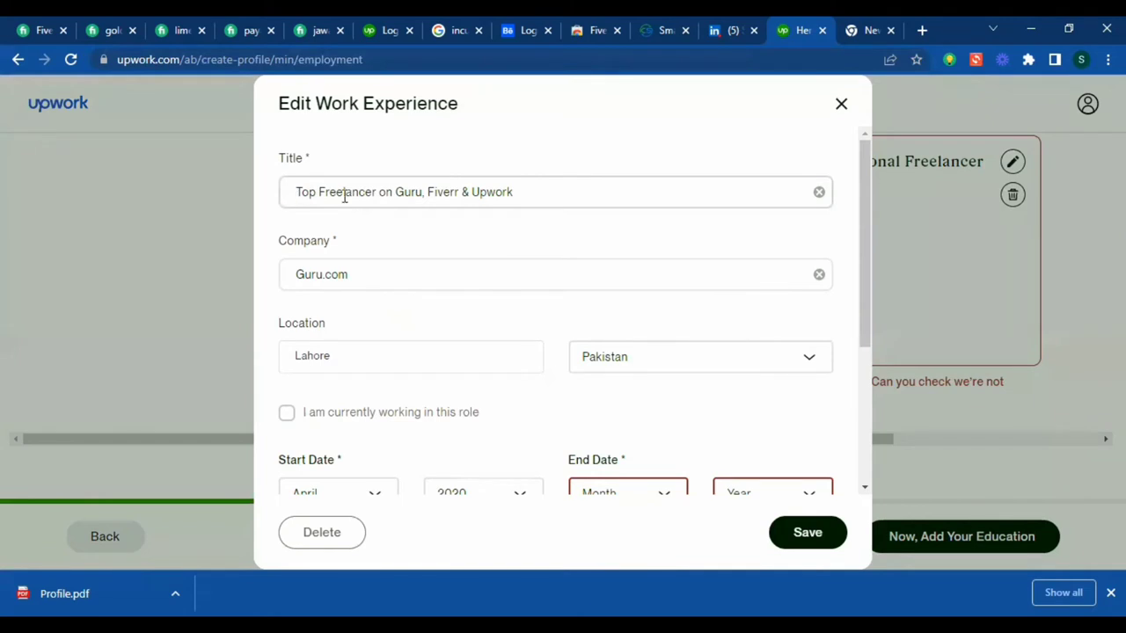
{"action": "left_click_drag", "start_coordinate": [430, 191], "coordinate": [382, 192]}
{"action": "left_click", "coordinate": [551, 199]}
{"action": "left_click_drag", "start_coordinate": [531, 191], "coordinate": [73, 190]}
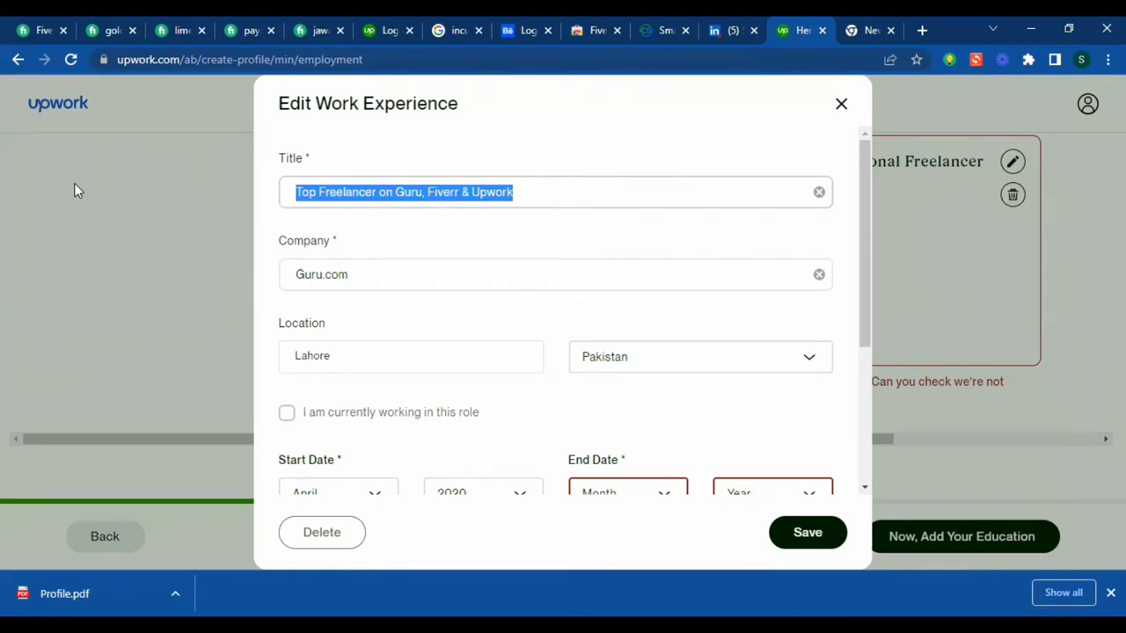
{"action": "type", "text": "Word"}
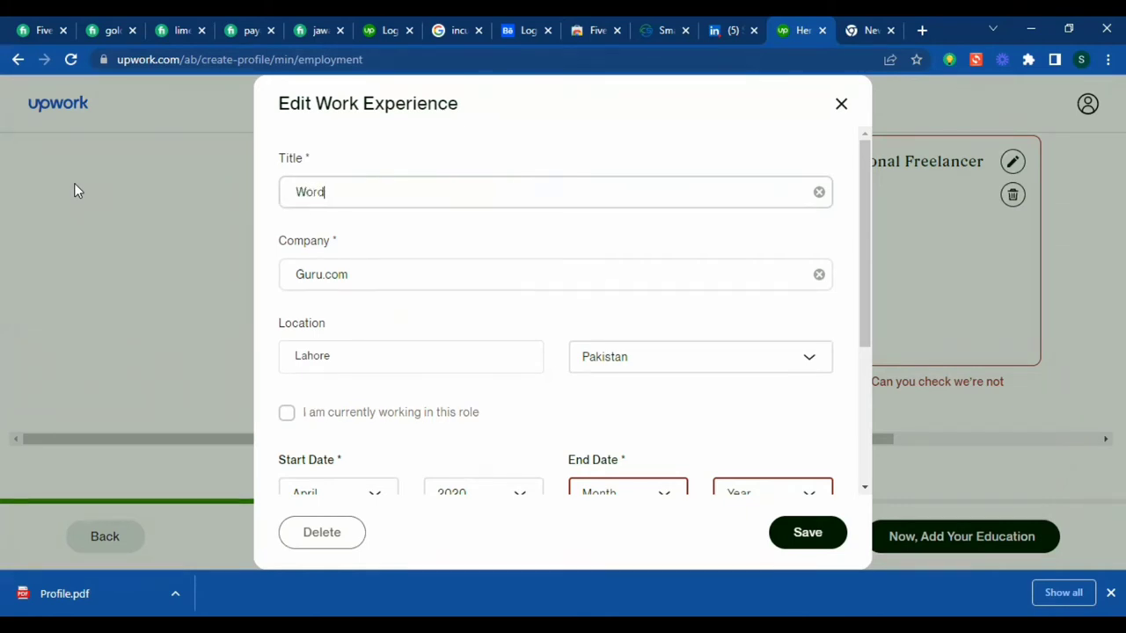
{"action": "type", "text": "Pess Develo"}
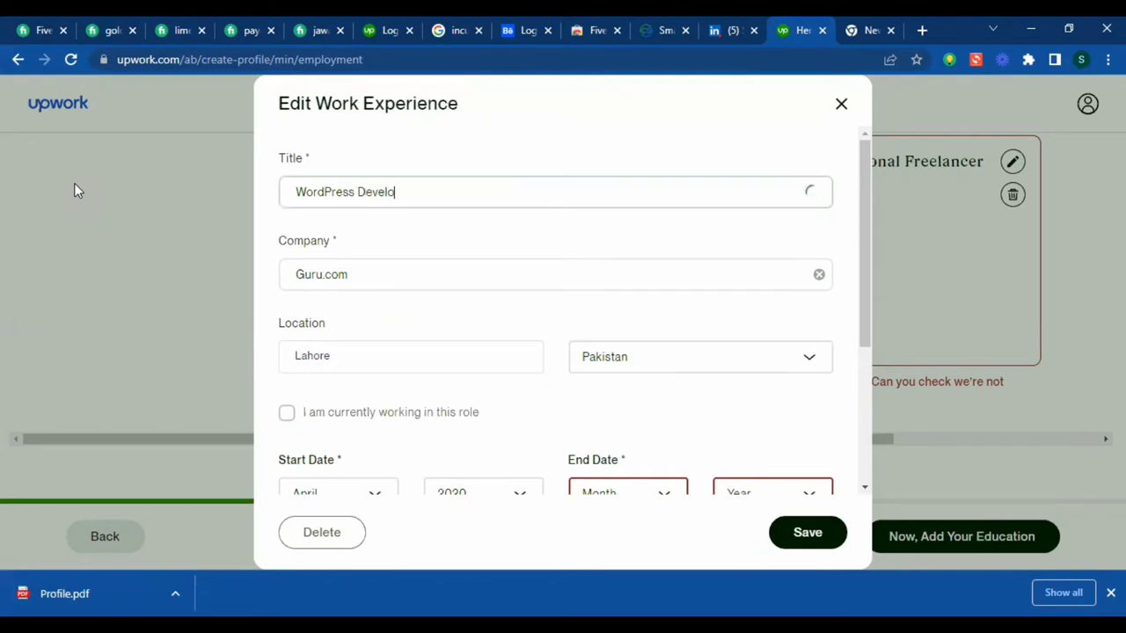
{"action": "type", "text": "pper"}
- Change the entry's company from Guru.com to SITPAK and city from Lahore to Bhakkar
{"action": "left_click", "coordinate": [342, 281]}
{"action": "left_click_drag", "start_coordinate": [370, 280], "coordinate": [206, 290]}
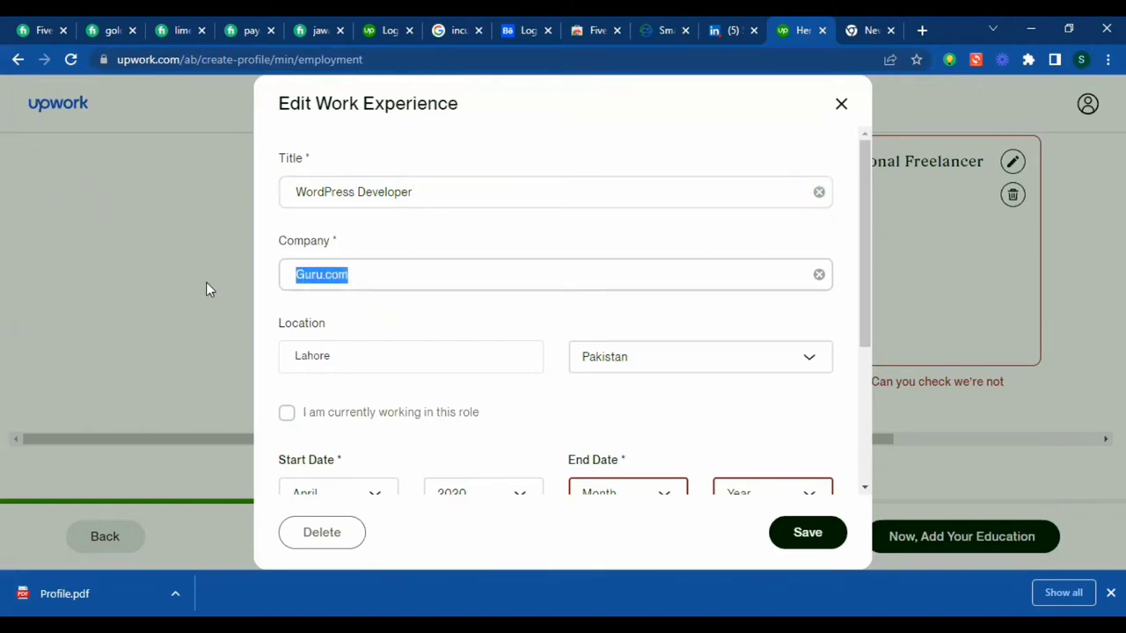
{"action": "type", "text": "SITPAK"}
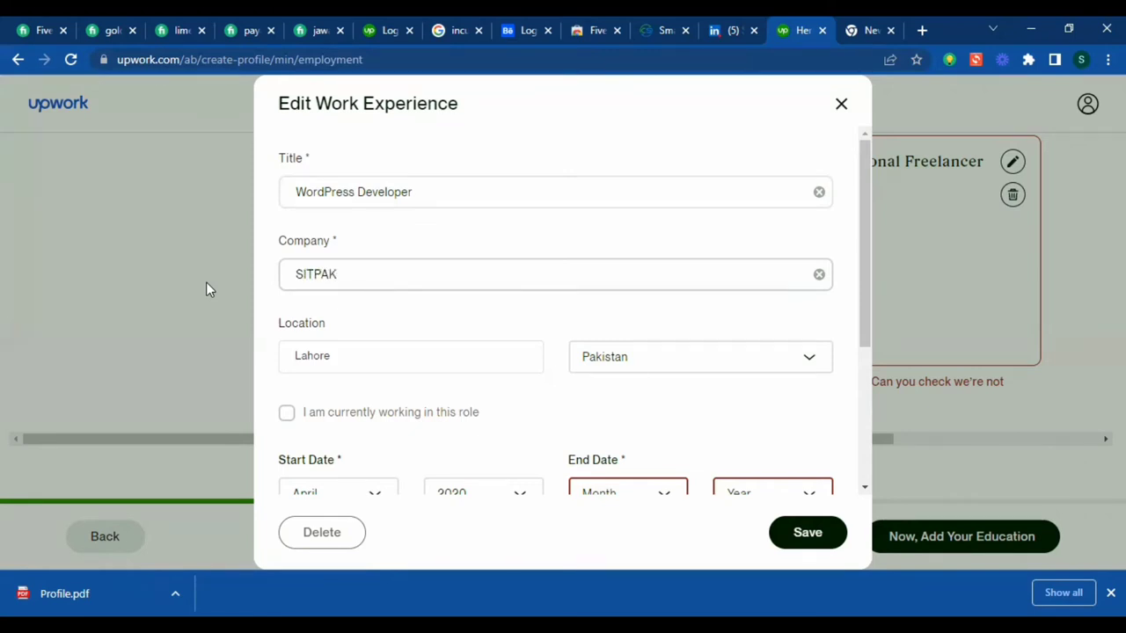
{"action": "left_click", "coordinate": [390, 354]}
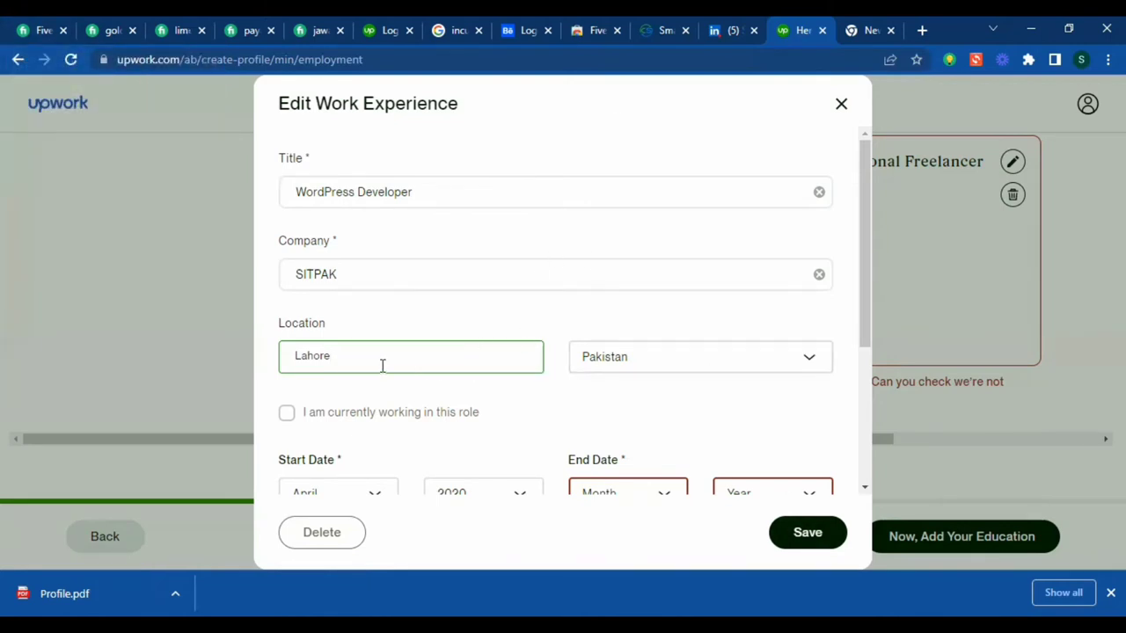
{"action": "key", "text": "BackSpace"}
{"action": "key", "text": "BackSpace"}
{"action": "key", "text": "BackSpace"}
{"action": "key", "text": "BackSpace"}
{"action": "key", "text": "BackSpace"}
{"action": "key", "text": "BackSpace"}
{"action": "type", "text": "Bhakkar"}
- Mark the WordPress Developer role as current and clear the old description
{"action": "scroll", "coordinate": [743, 339], "scroll_direction": "down", "scroll_amount": 3}
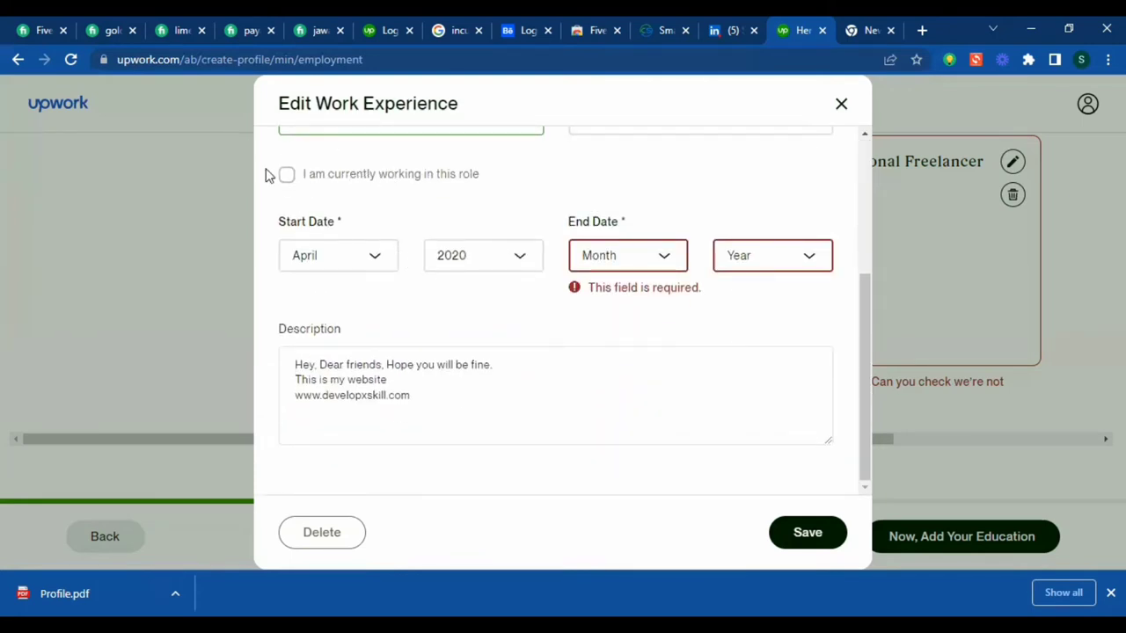
{"action": "left_click", "coordinate": [288, 176]}
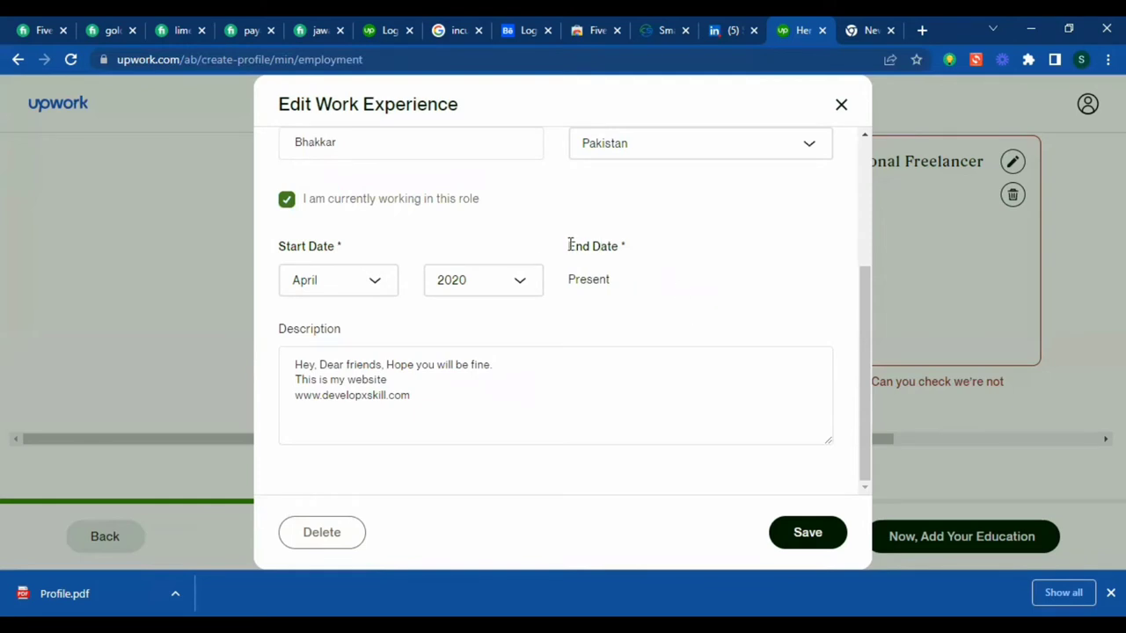
{"action": "left_click_drag", "start_coordinate": [567, 241], "coordinate": [695, 269]}
{"action": "left_click", "coordinate": [676, 287]}
{"action": "left_click", "coordinate": [350, 381]}
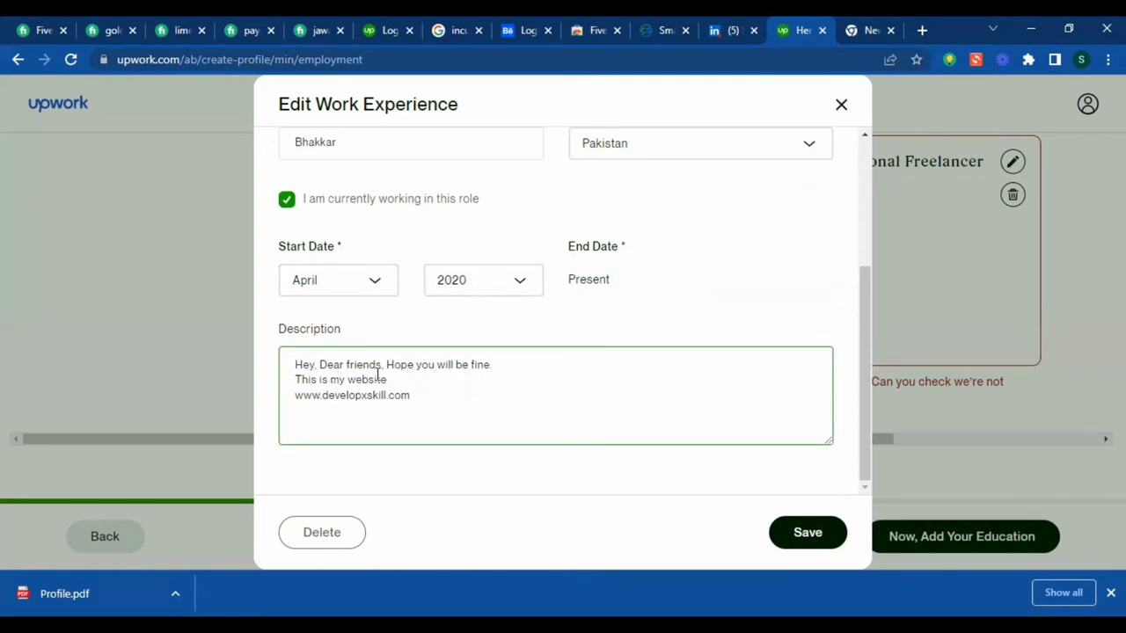
{"action": "left_click", "coordinate": [449, 379]}
{"action": "left_click_drag", "start_coordinate": [452, 405], "coordinate": [283, 411]}
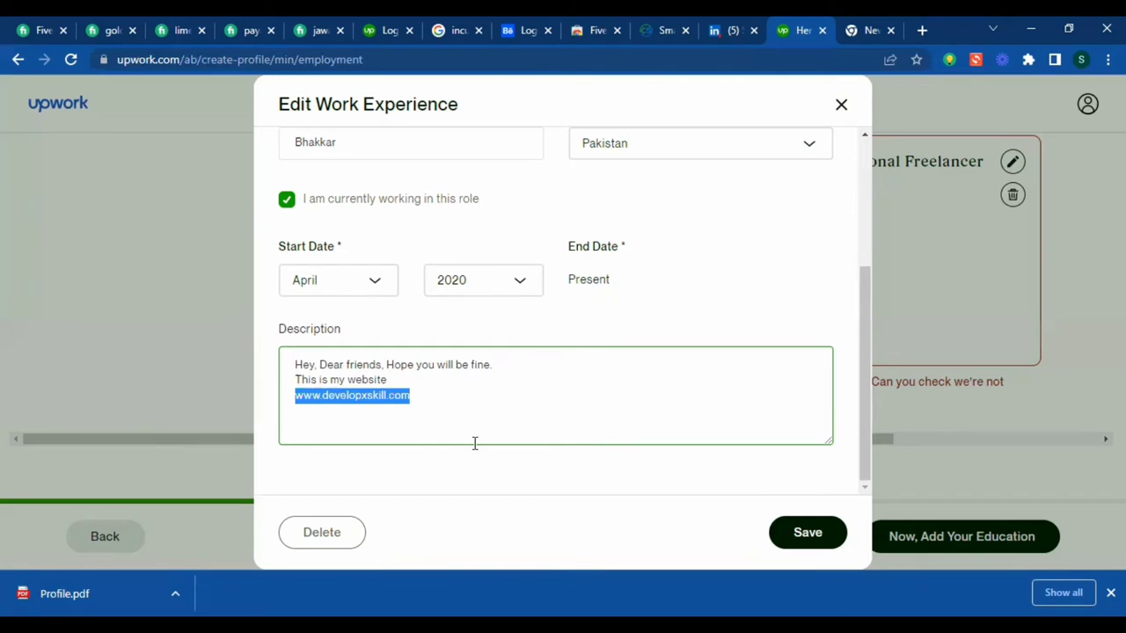
{"action": "left_click_drag", "start_coordinate": [352, 395], "coordinate": [319, 364]}
{"action": "key", "text": "ctrl+a"}
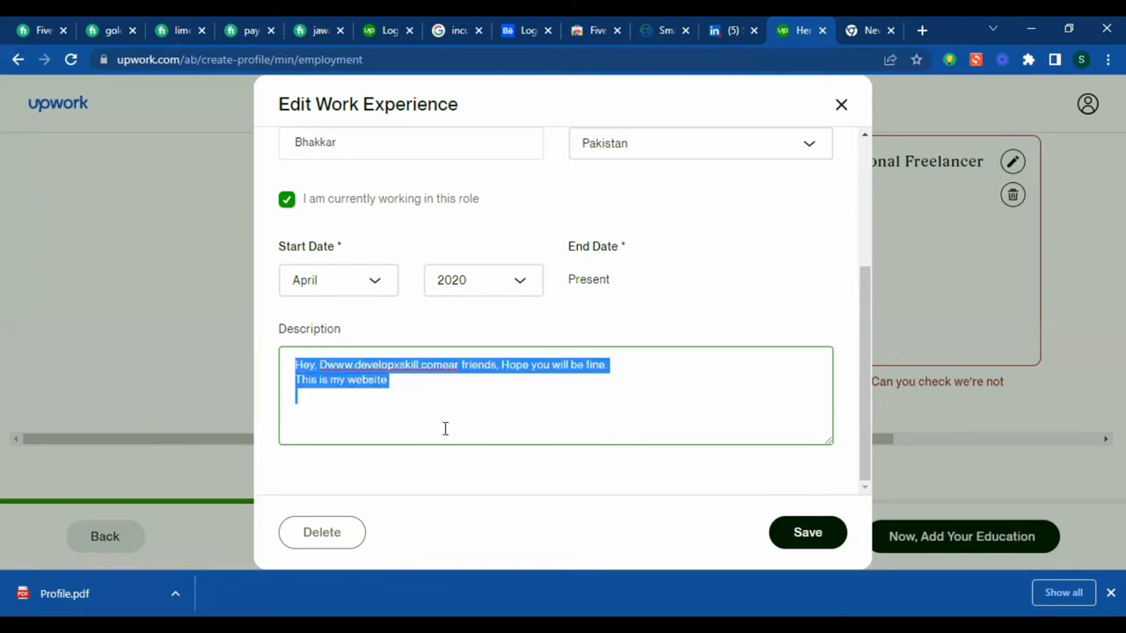
{"action": "key", "text": "BackSpace"}
{"action": "type", "text": "he"}
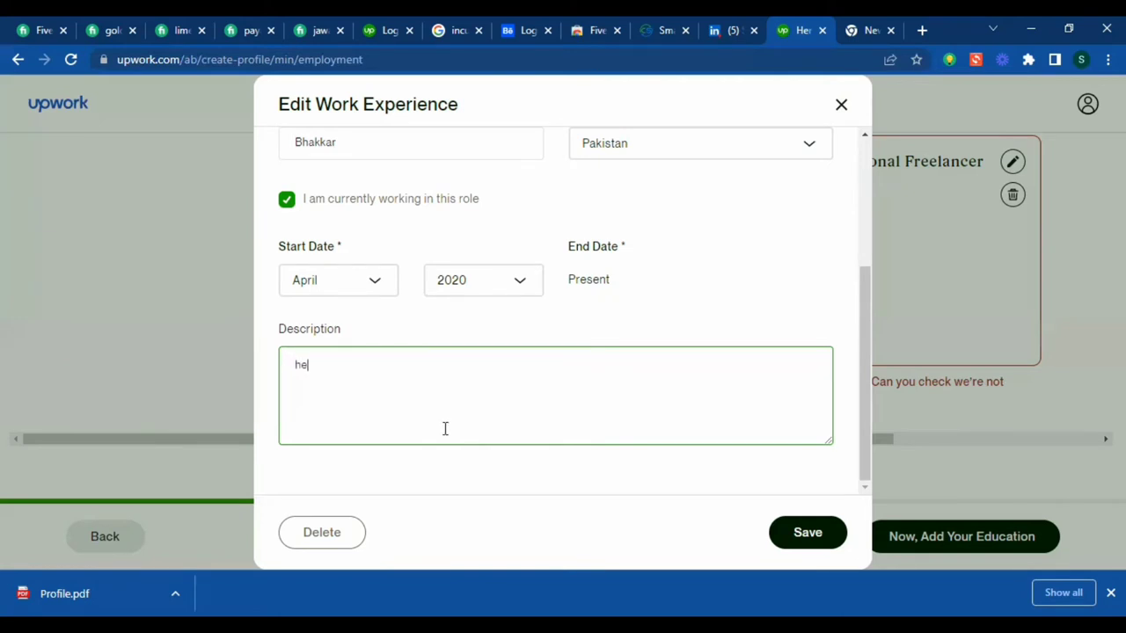
{"action": "key", "text": "BackSpace"}
{"action": "key", "text": "BackSpace"}
{"action": "type", "text": "Hello, I am Shahid "}
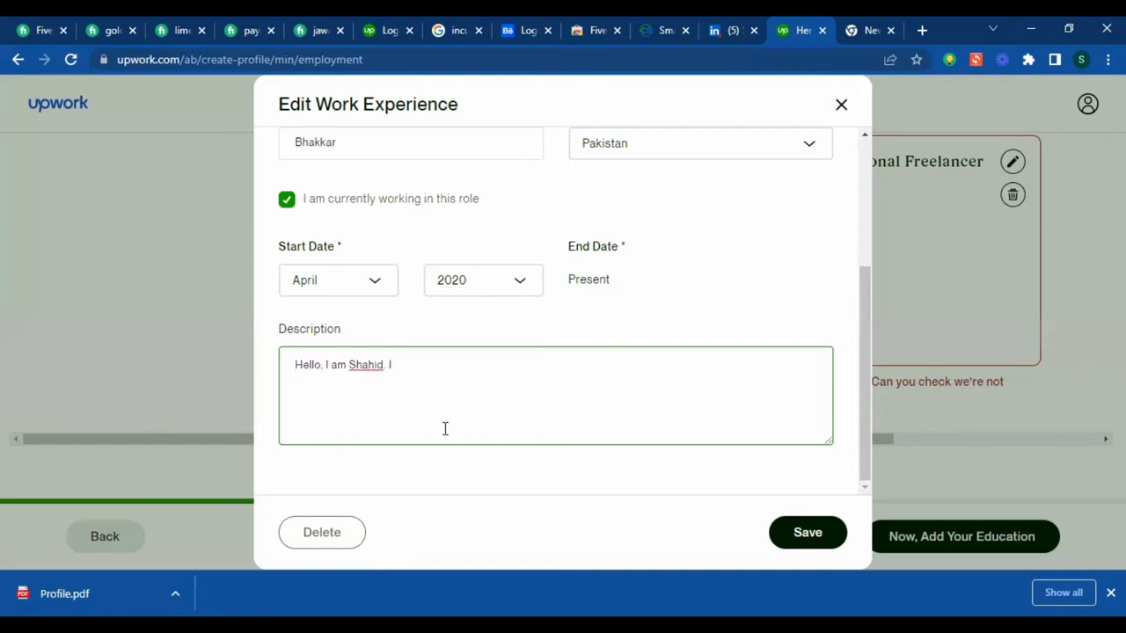
{"action": "type", "text": " I am Expert WordO"}
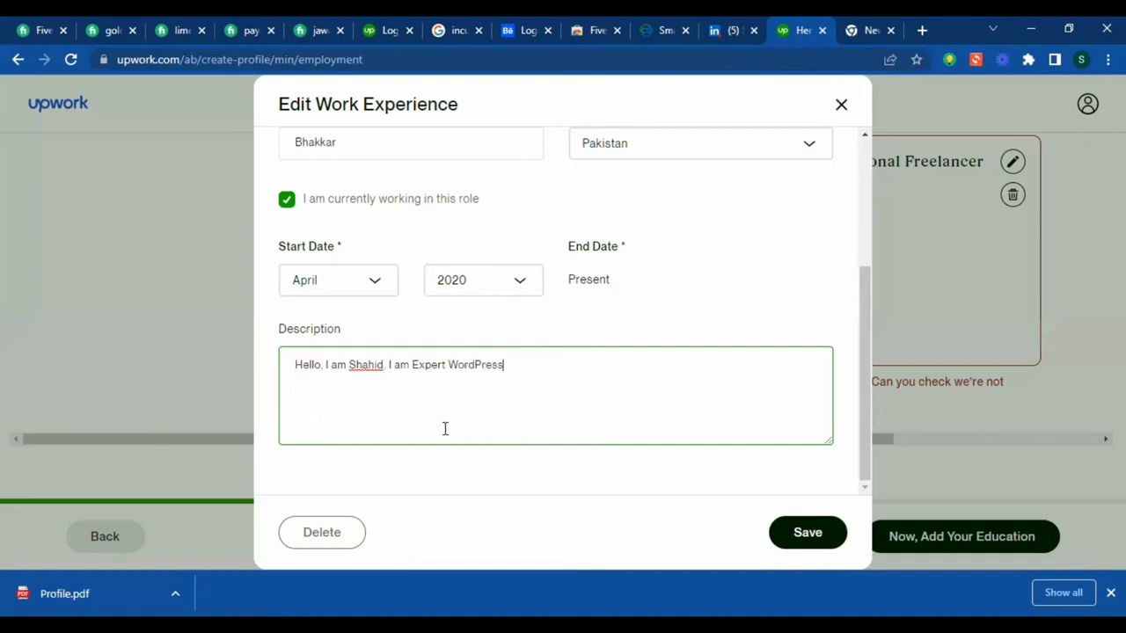
{"action": "type", "text": "ress Deve"}
{"action": "type", "text": "loper"}
{"action": "type", "text": "I have "}
{"action": "type", "text": "d"}
{"action": "type", "text": "ev"}
{"action": "type", "text": "elope"}
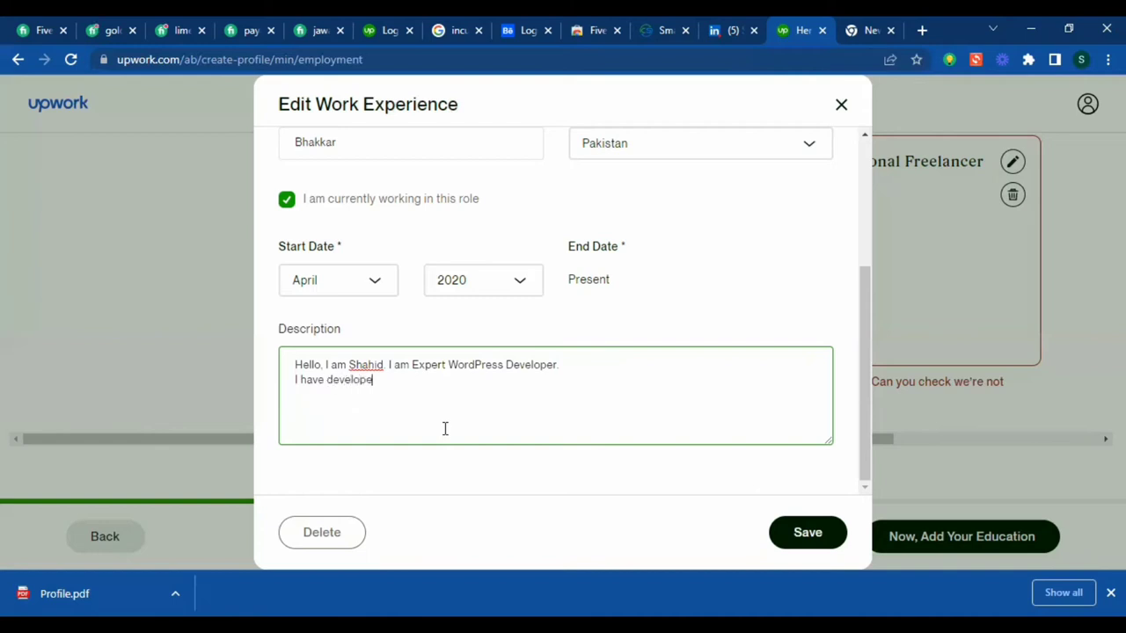
{"action": "type", "text": "d my Website www"}
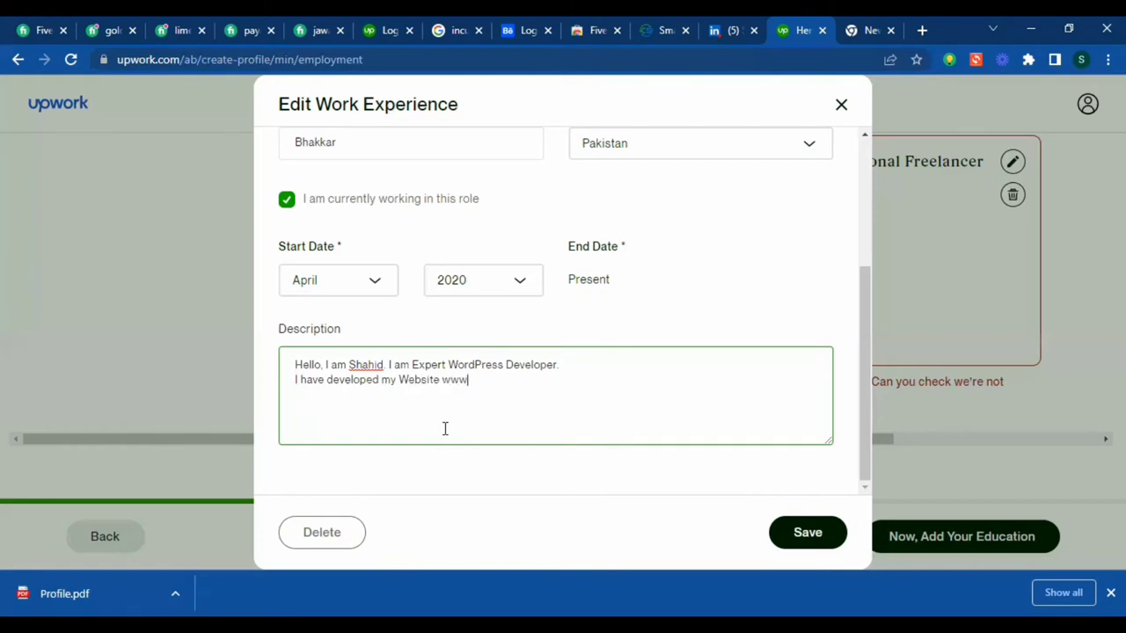
{"action": "type", "text": ".sit"}
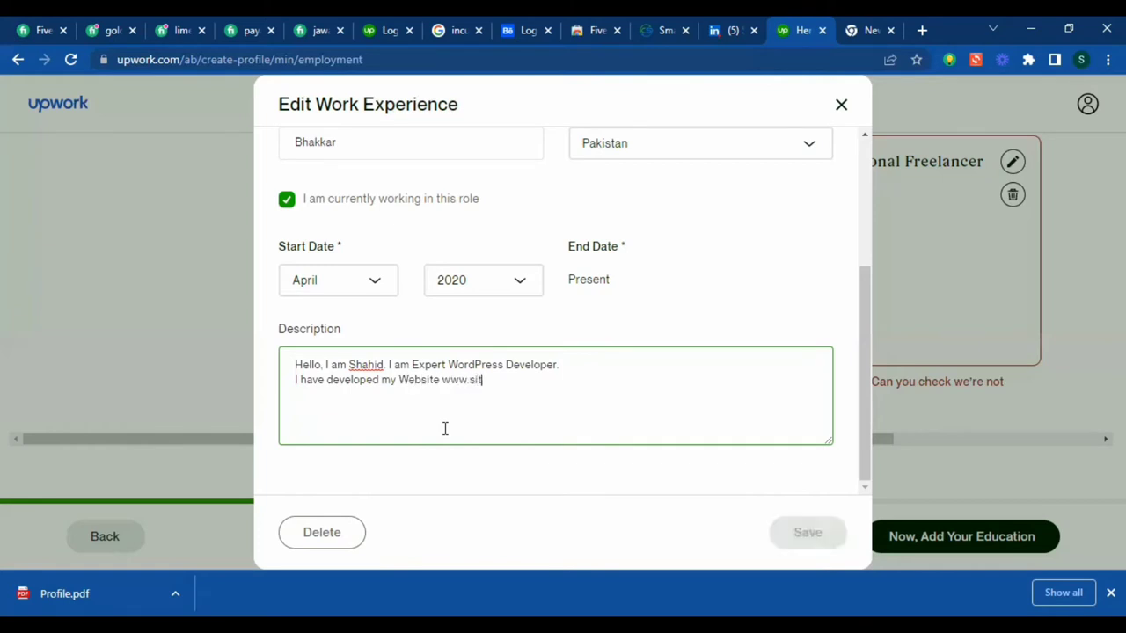
{"action": "type", "text": "pak.com"}
{"action": "key", "text": "Return"}
{"action": "type", "text": "I"}
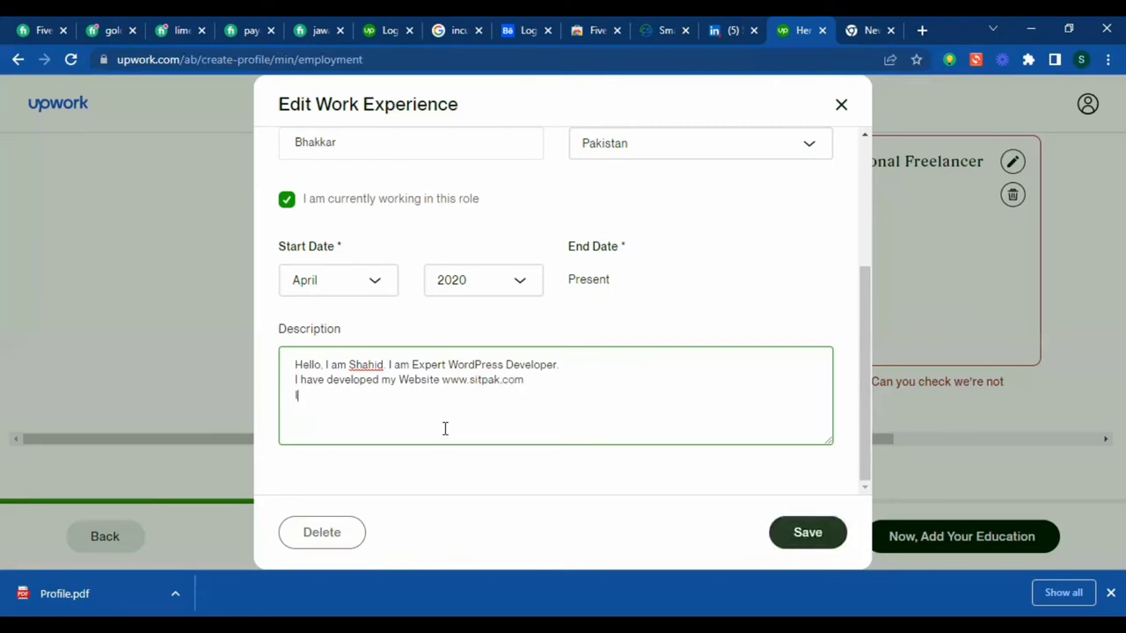
{"action": "type", "text": " cxd"}
{"action": "key", "text": "BackSpace"}
{"action": "key", "text": "BackSpace"}
{"action": "key", "text": "BackSpace"}
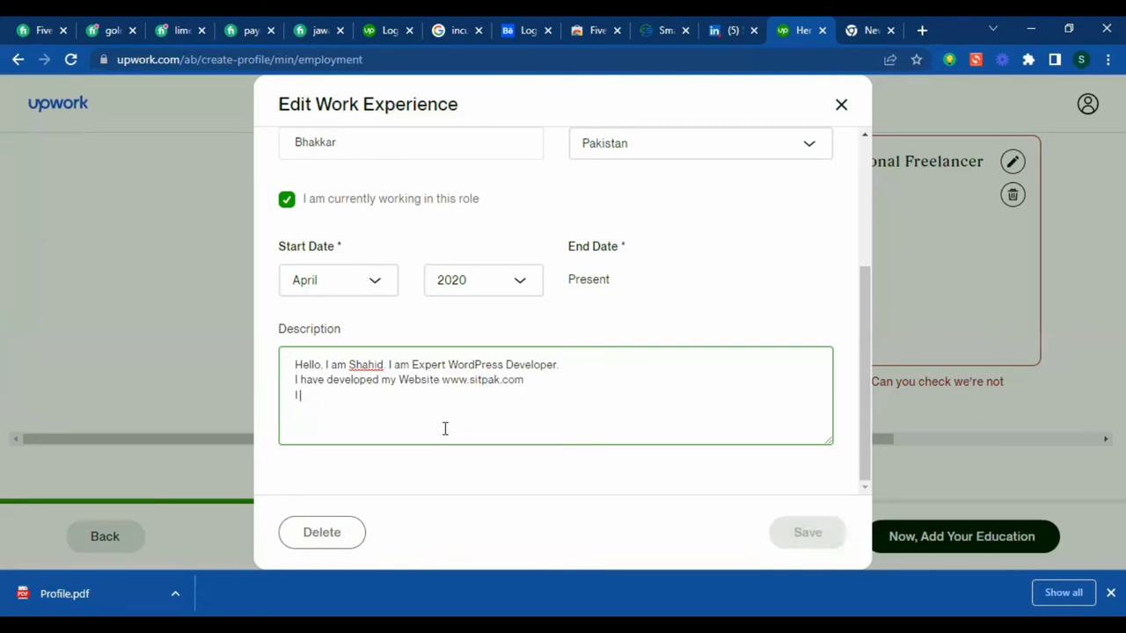
{"action": "type", "text": "am"}
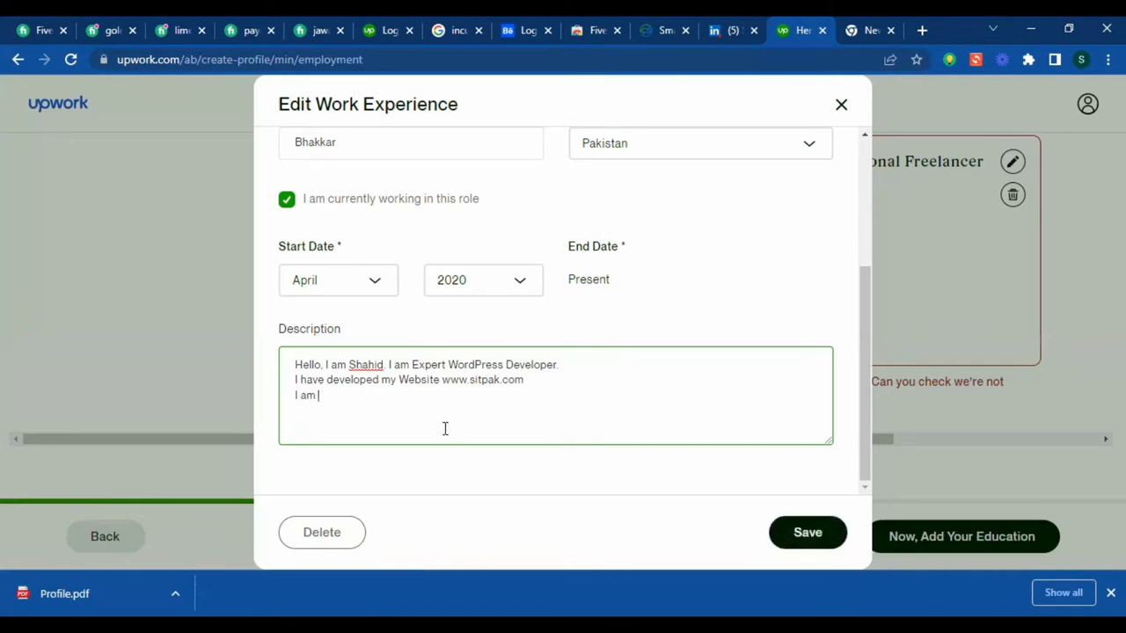
{"action": "type", "text": " now owner of sitpak"}
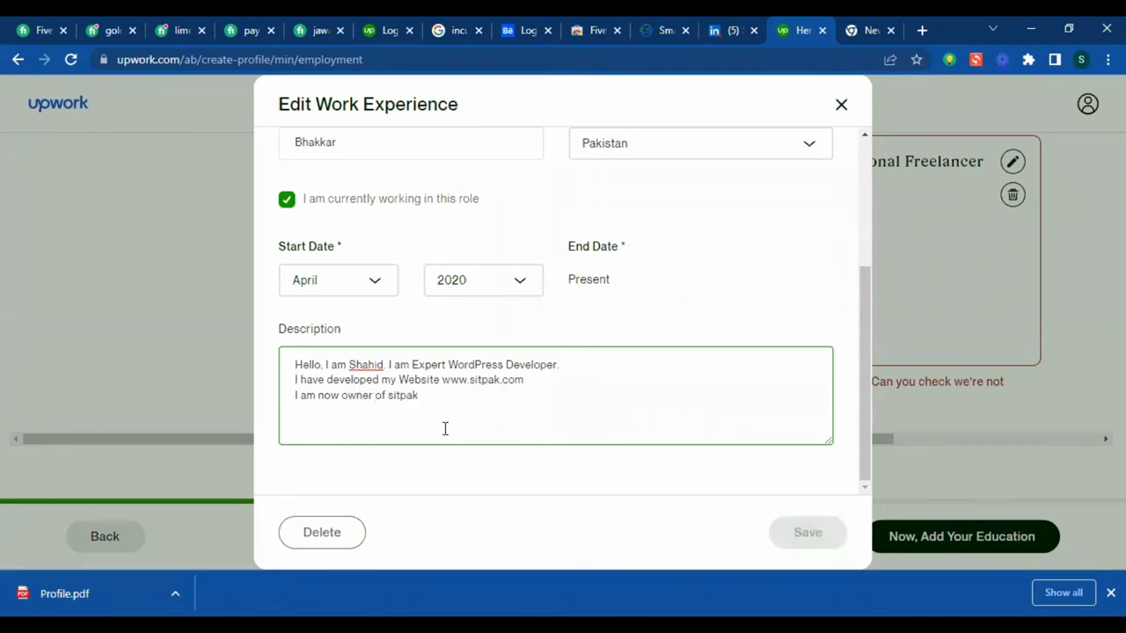
{"action": "type", "text": "."}
{"action": "key", "text": "Return"}
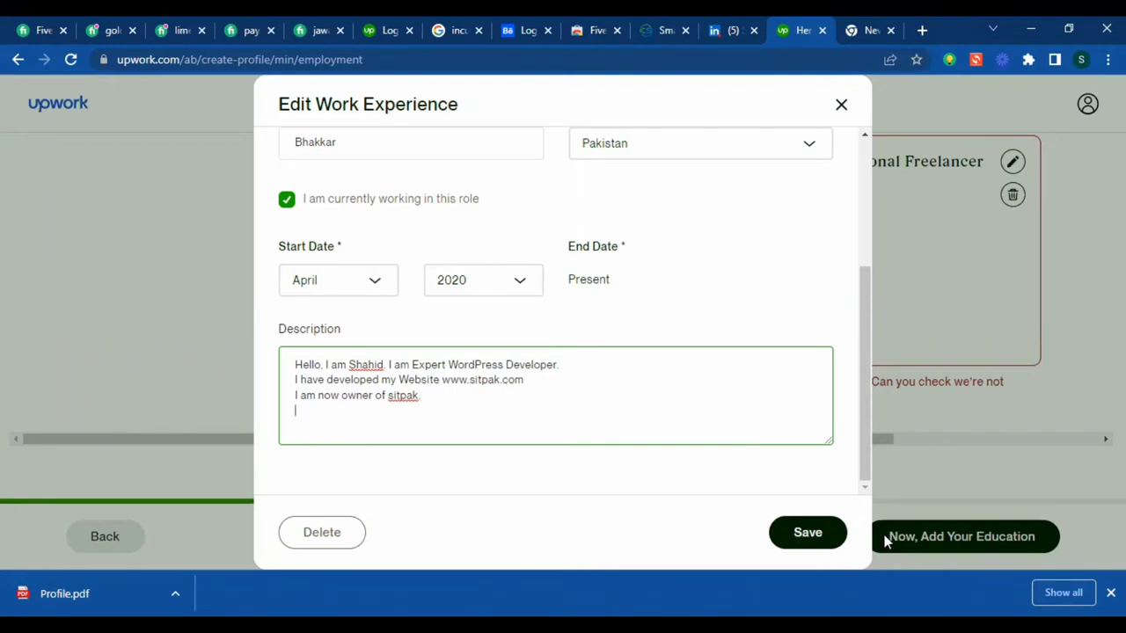
{"action": "left_click", "coordinate": [808, 533]}
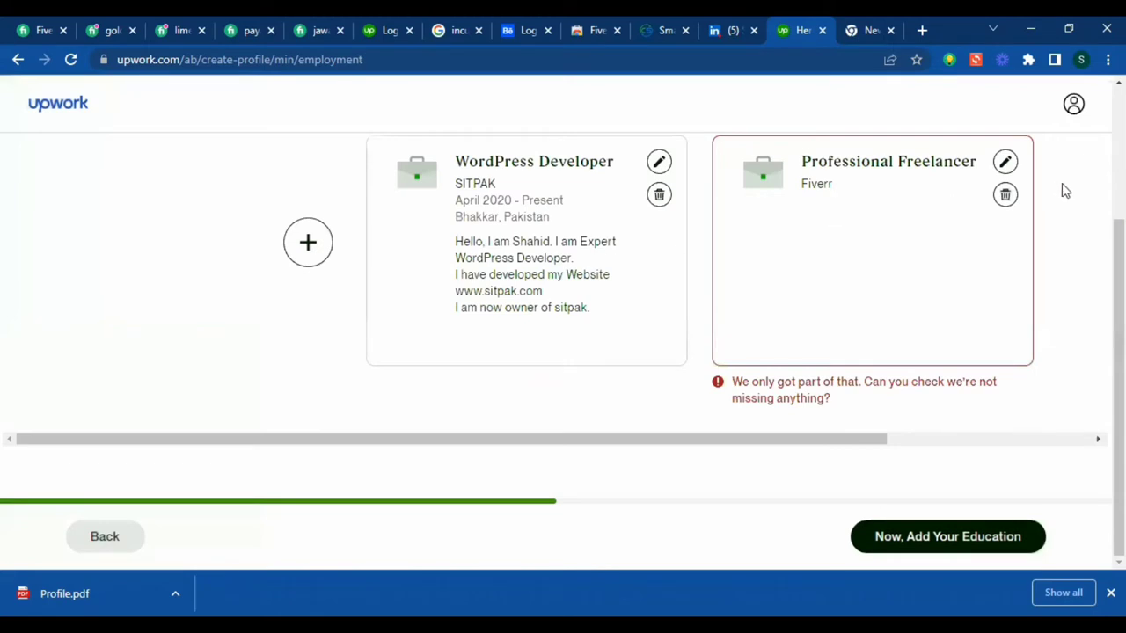
- Open the Professional Freelancer entry and set its location to Bhakkar, Pakistan
{"action": "left_click", "coordinate": [1005, 161]}
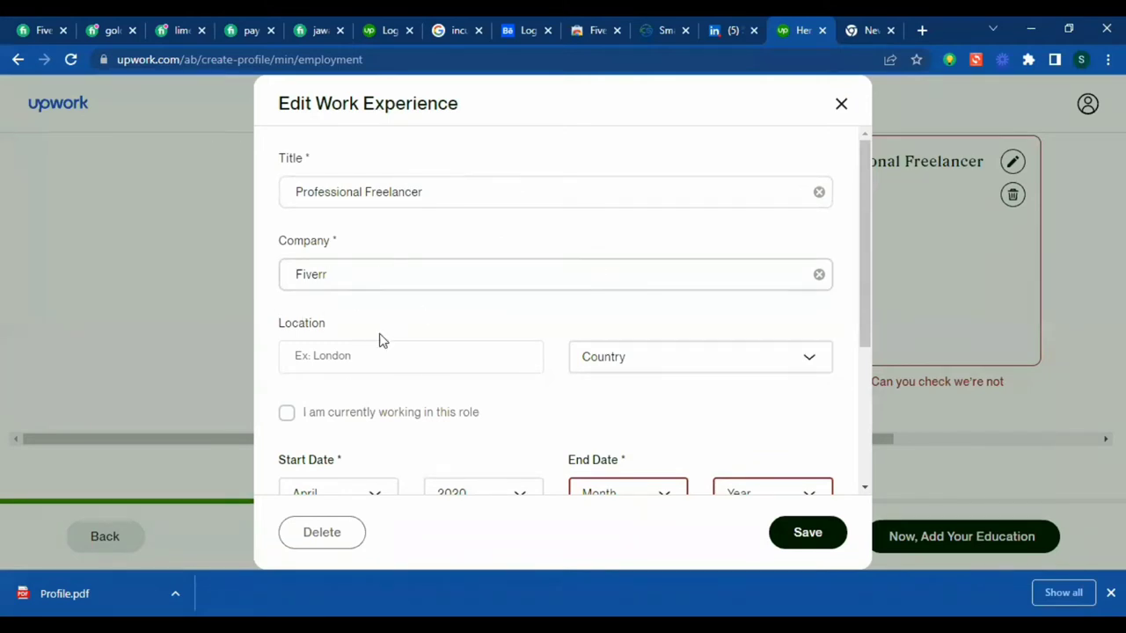
{"action": "left_click", "coordinate": [362, 354]}
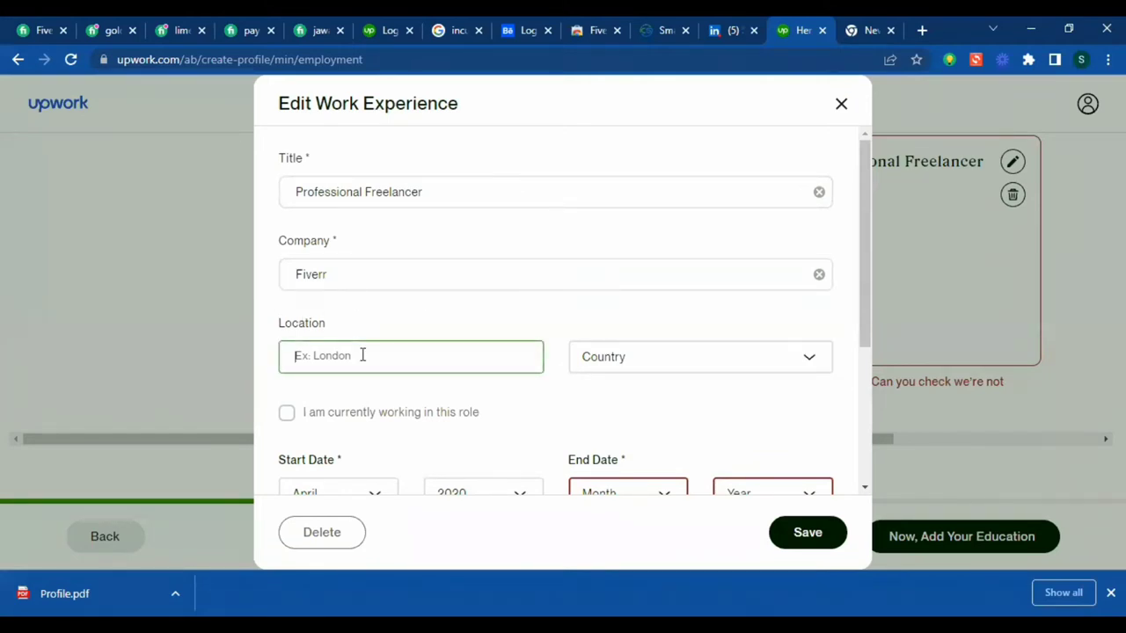
{"action": "type", "text": "Bhakkar"}
{"action": "left_click", "coordinate": [678, 368]}
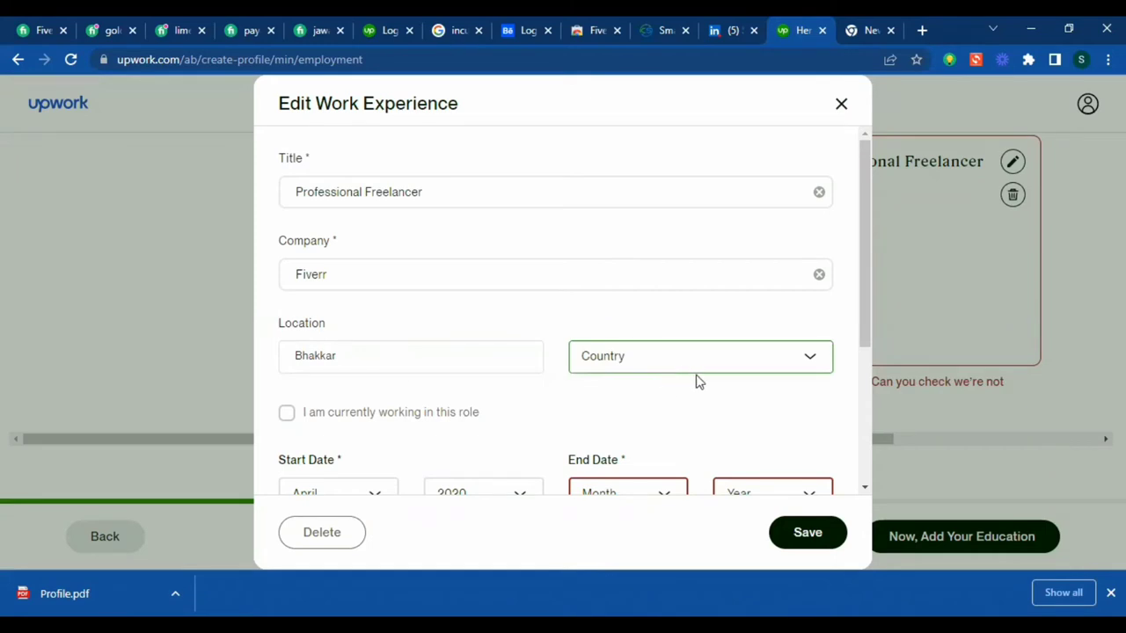
{"action": "left_click", "coordinate": [804, 368]}
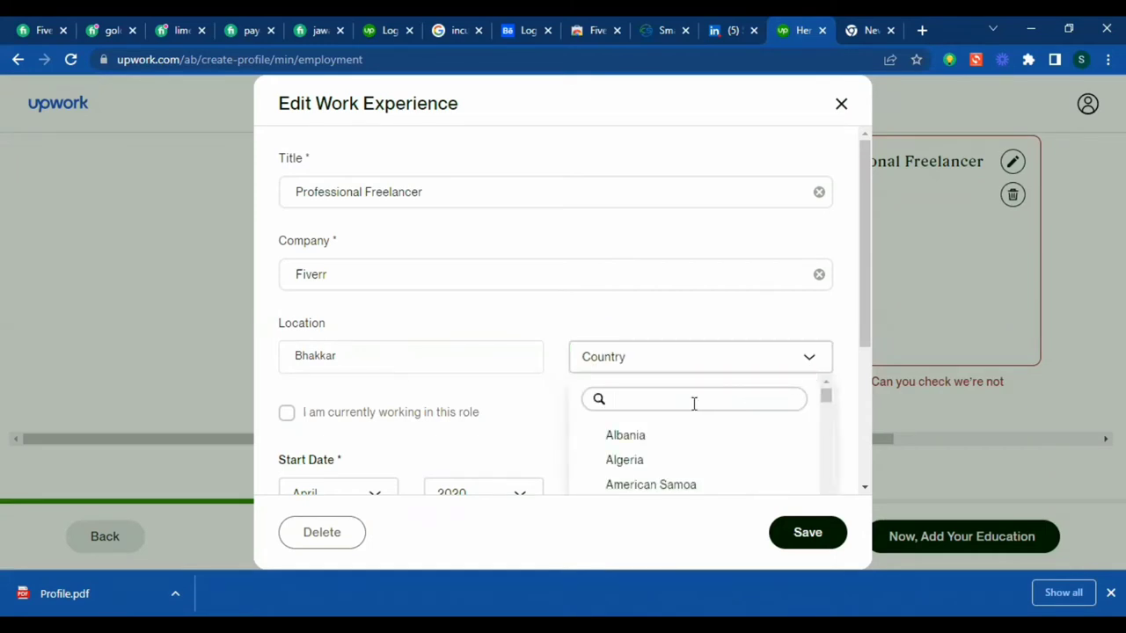
{"action": "type", "text": "pk"}
{"action": "key", "text": "BackSpace"}
{"action": "key", "text": "BackSpace"}
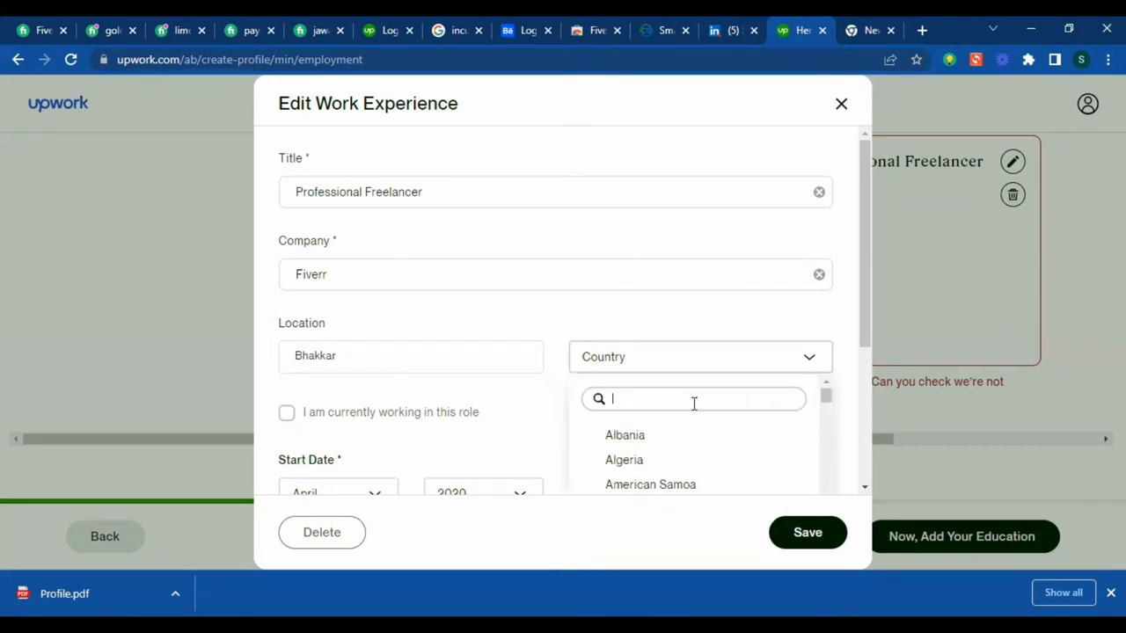
{"action": "type", "text": "paki"}
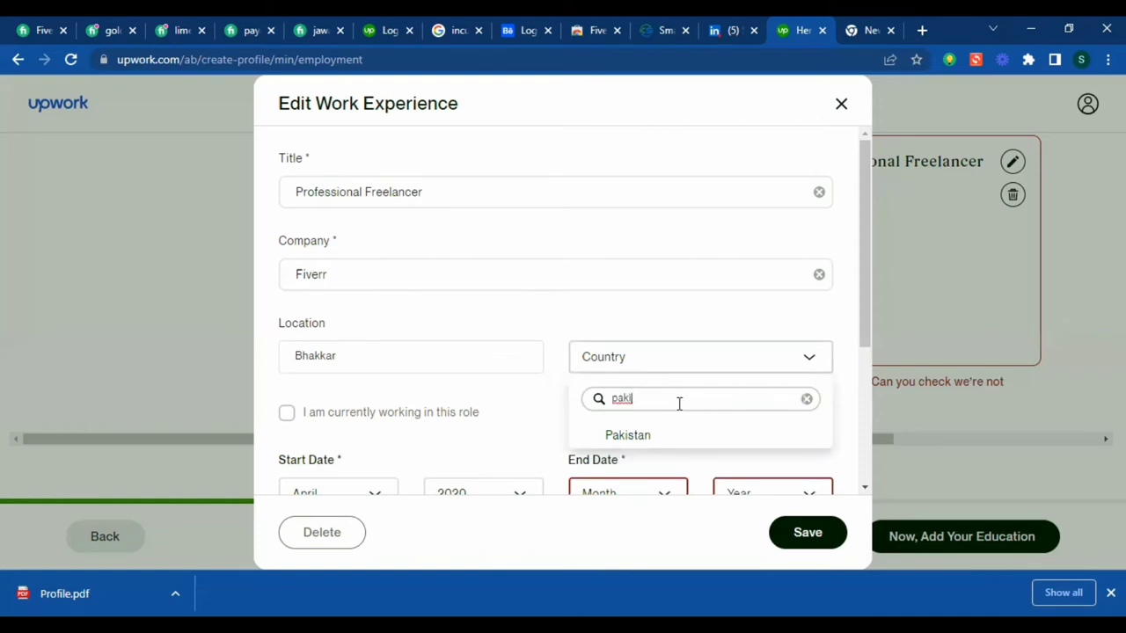
{"action": "left_click", "coordinate": [631, 436]}
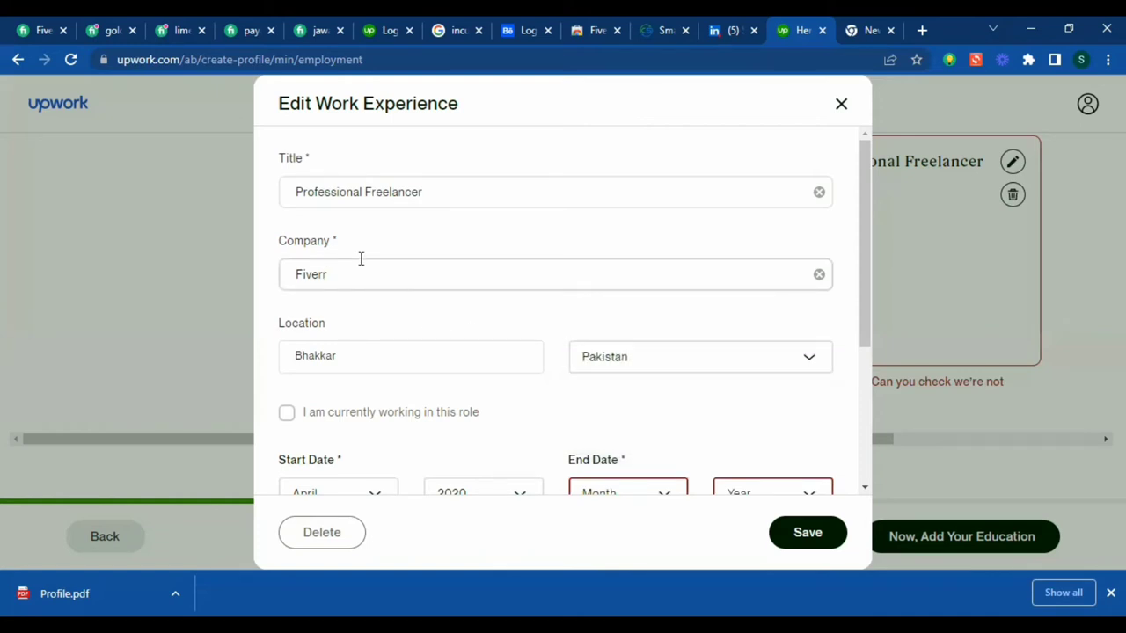
- Append ', Guru' to the company and mark the job as current
{"action": "type", "text": ", Guru"}
{"action": "left_click", "coordinate": [563, 200]}
{"action": "left_click", "coordinate": [404, 278]}
{"action": "scroll", "coordinate": [455, 307], "scroll_direction": "down", "scroll_amount": 3}
{"action": "scroll", "coordinate": [347, 296], "scroll_direction": "up", "scroll_amount": 2}
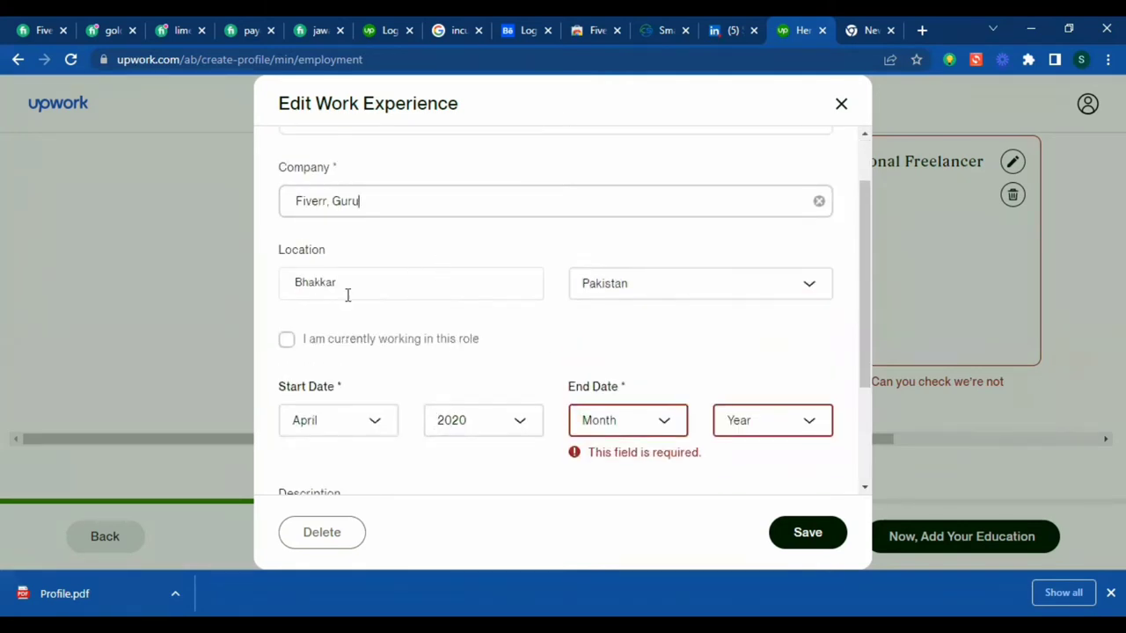
{"action": "left_click", "coordinate": [288, 342]}
{"action": "scroll", "coordinate": [350, 304], "scroll_direction": "down", "scroll_amount": 1}
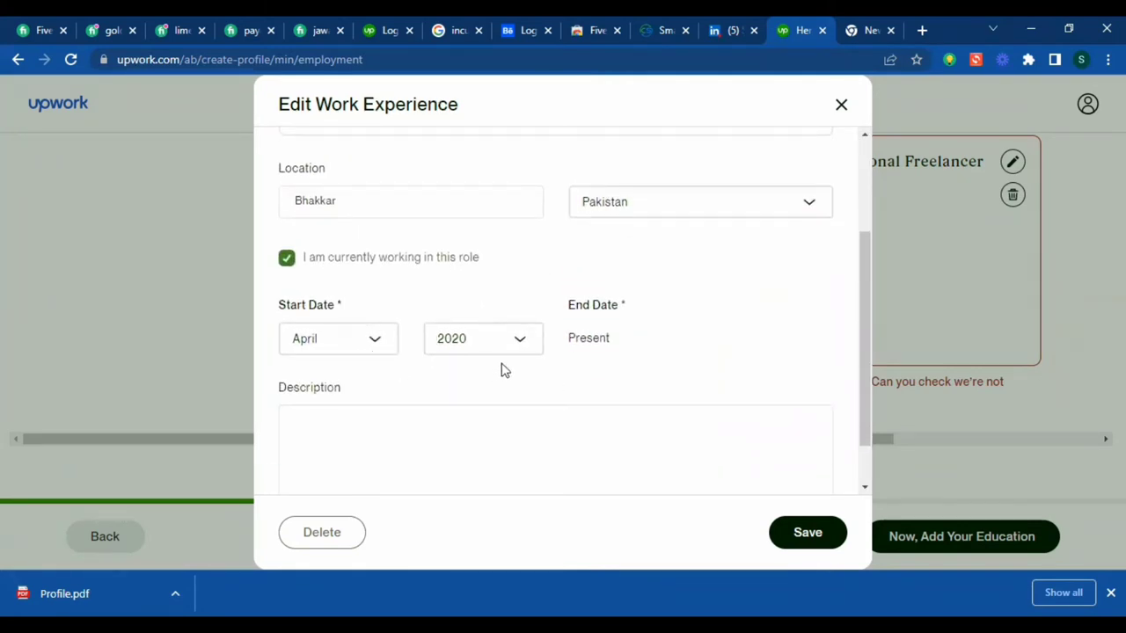
{"action": "scroll", "coordinate": [615, 402], "scroll_direction": "down", "scroll_amount": 1}
- Start the description with a self-introduction as a freelancer
{"action": "left_click", "coordinate": [460, 390]}
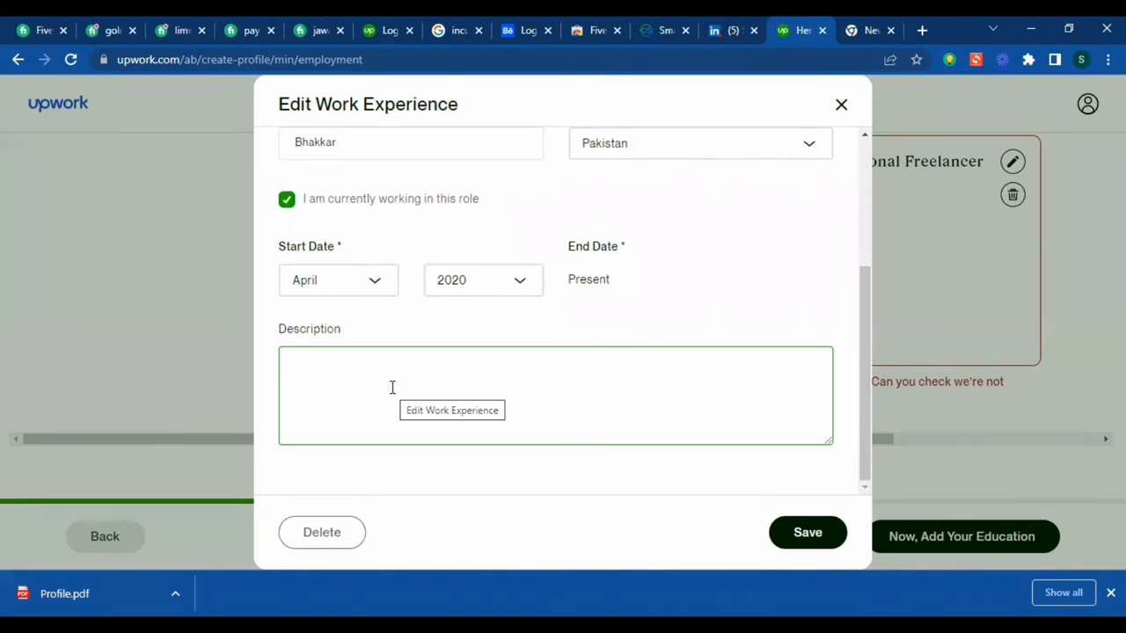
{"action": "type", "text": "h"}
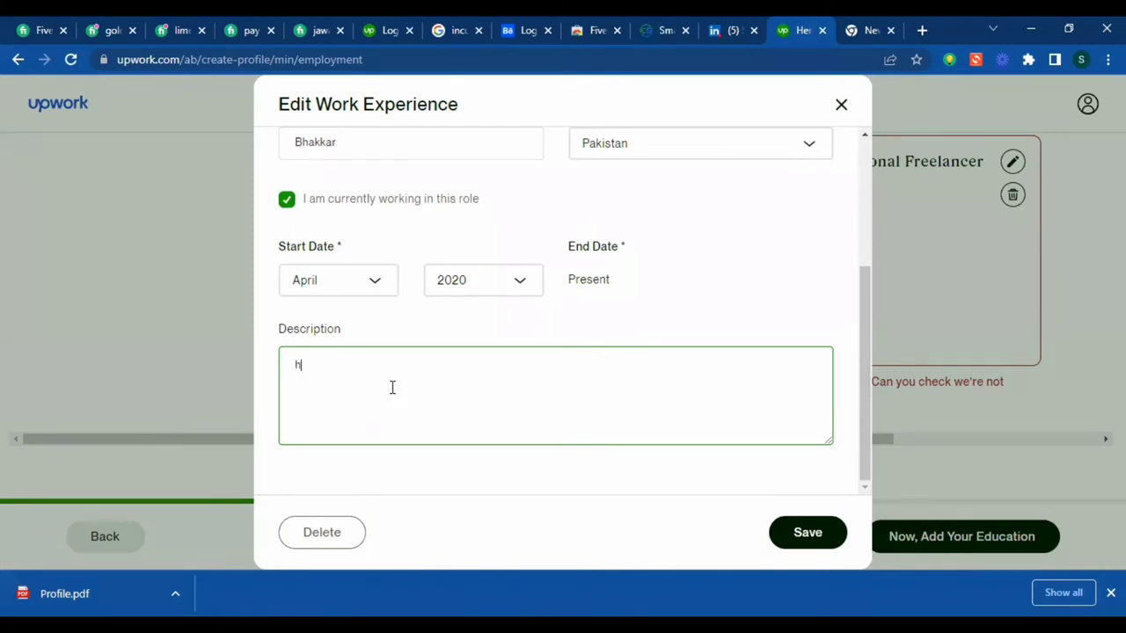
{"action": "type", "text": "a"}
{"action": "key", "text": "BackSpace"}
{"action": "key", "text": "BackSpace"}
{"action": "type", "text": "Hello, I am Shahid. i am"}
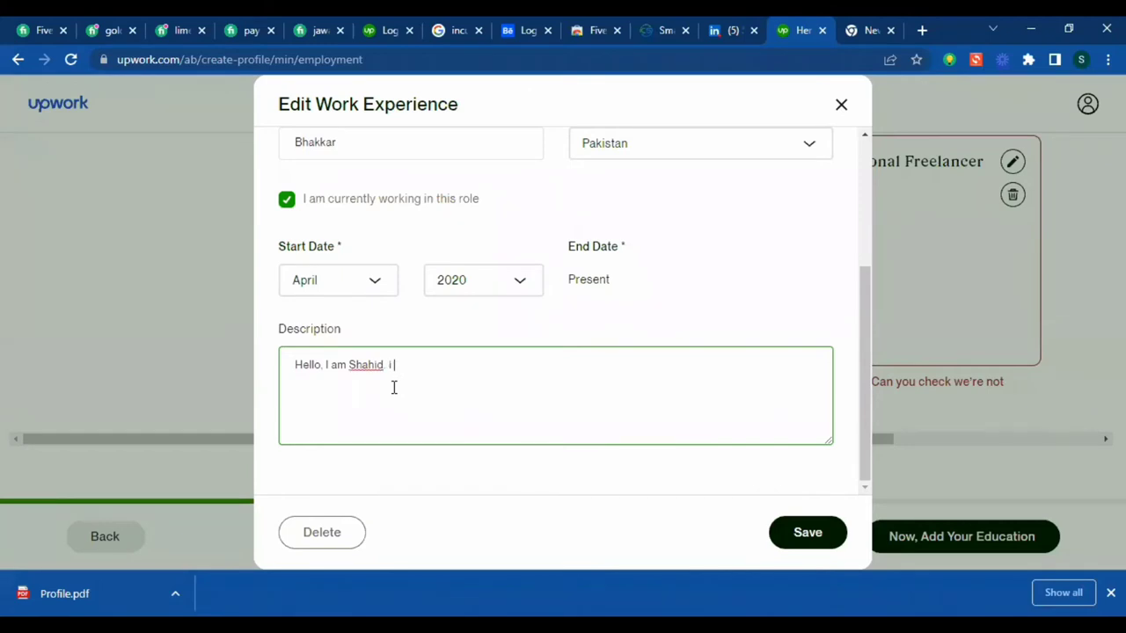
{"action": "key", "text": "BackSpace"}
{"action": "key", "text": "BackSpace"}
{"action": "key", "text": "BackSpace"}
{"action": "key", "text": "BackSpace"}
{"action": "key", "text": "BackSpace"}
{"action": "type", "text": "I am "}
{"action": "type", "text": "a Freekan"}
{"action": "key", "text": "BackSpace"}
{"action": "key", "text": "BackSpace"}
{"action": "key", "text": "BackSpace"}
{"action": "type", "text": "lancer of"}
{"action": "key", "text": "BackSpace"}
{"action": "key", "text": "BackSpace"}
{"action": "type", "text": "n Fi"}
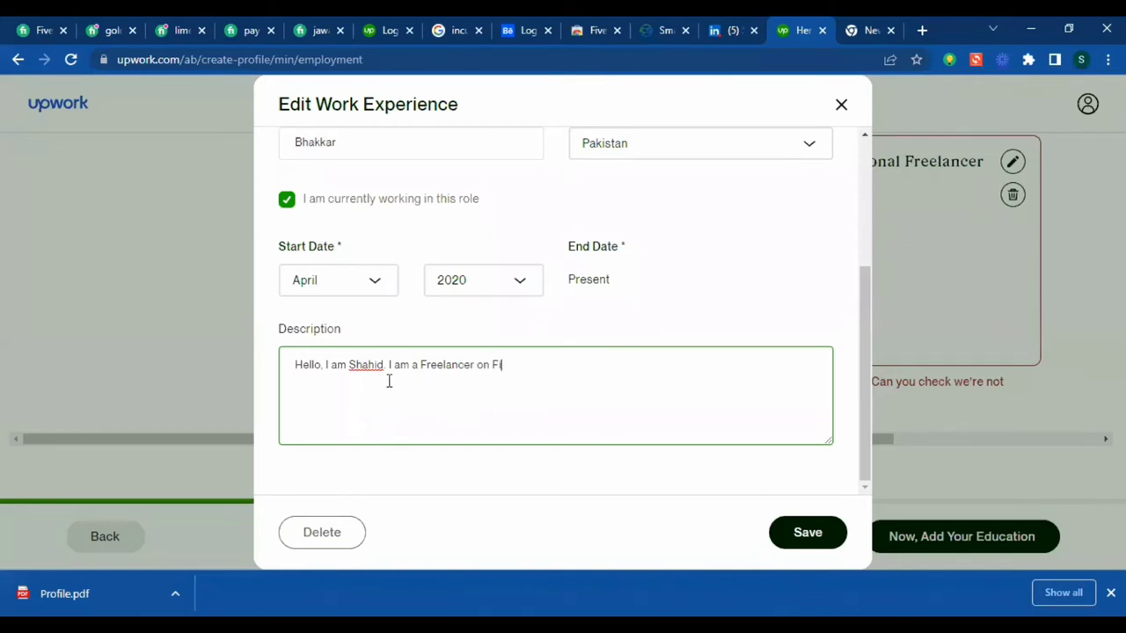
{"action": "type", "text": "verr,"}
{"action": "key", "text": "BackSpace"}
{"action": "key", "text": "BackSpace"}
{"action": "key", "text": "BackSpace"}
{"action": "key", "text": "BackSpace"}
{"action": "key", "text": "BackSpace"}
{"action": "key", "text": "BackSpace"}
- Replace the company 'Fiverr, Guru' with SITPAK in the Professional Freelancer entry
{"action": "scroll", "coordinate": [510, 356], "scroll_direction": "up", "scroll_amount": 3}
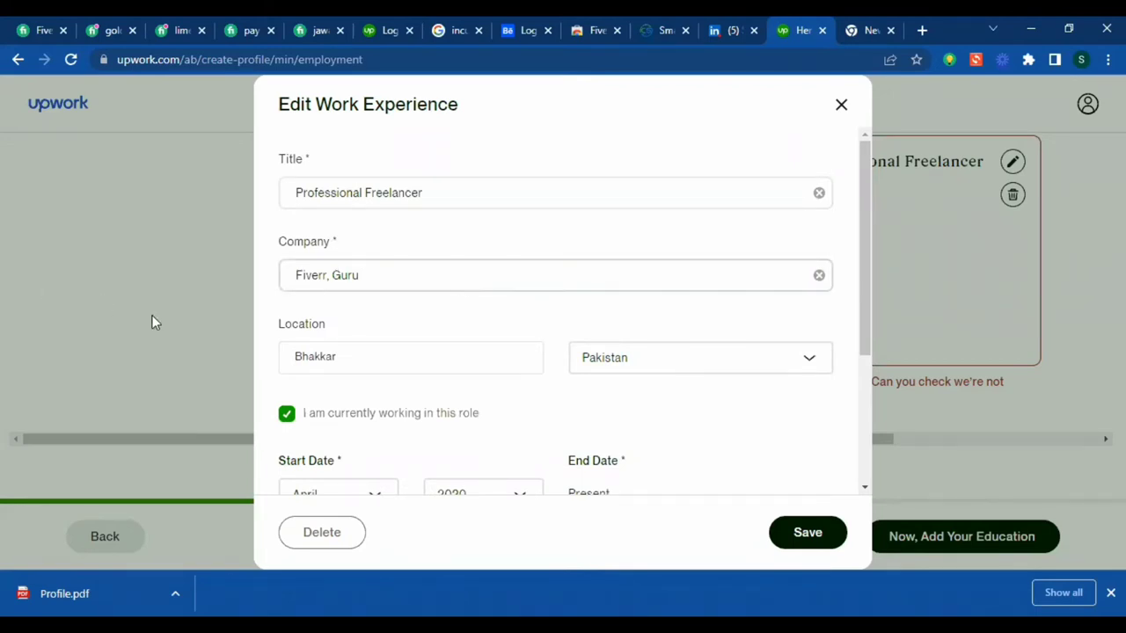
{"action": "key", "text": "ctrl+a"}
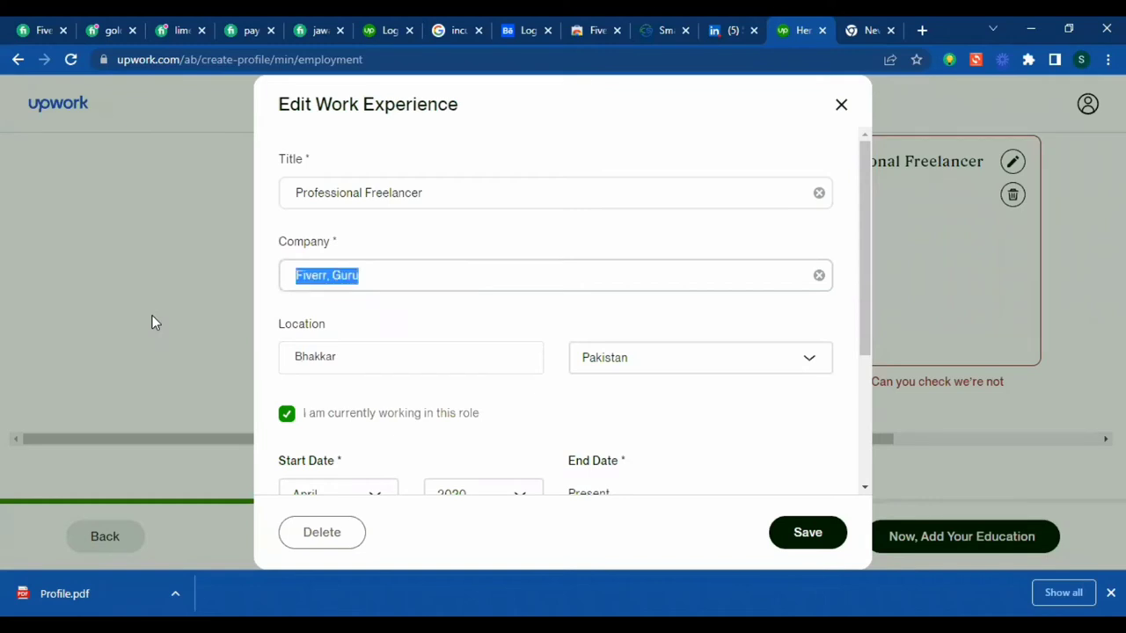
{"action": "type", "text": "SIT"}
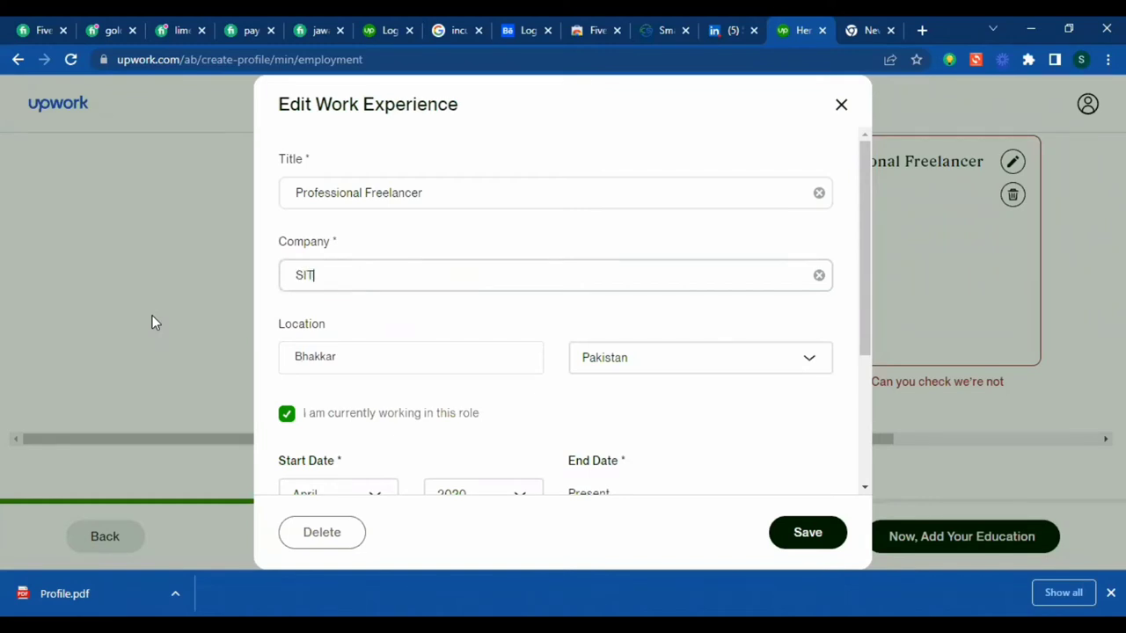
{"action": "type", "text": "PAK"}
{"action": "left_click", "coordinate": [522, 205]}
{"action": "key", "text": "ctrl+a"}
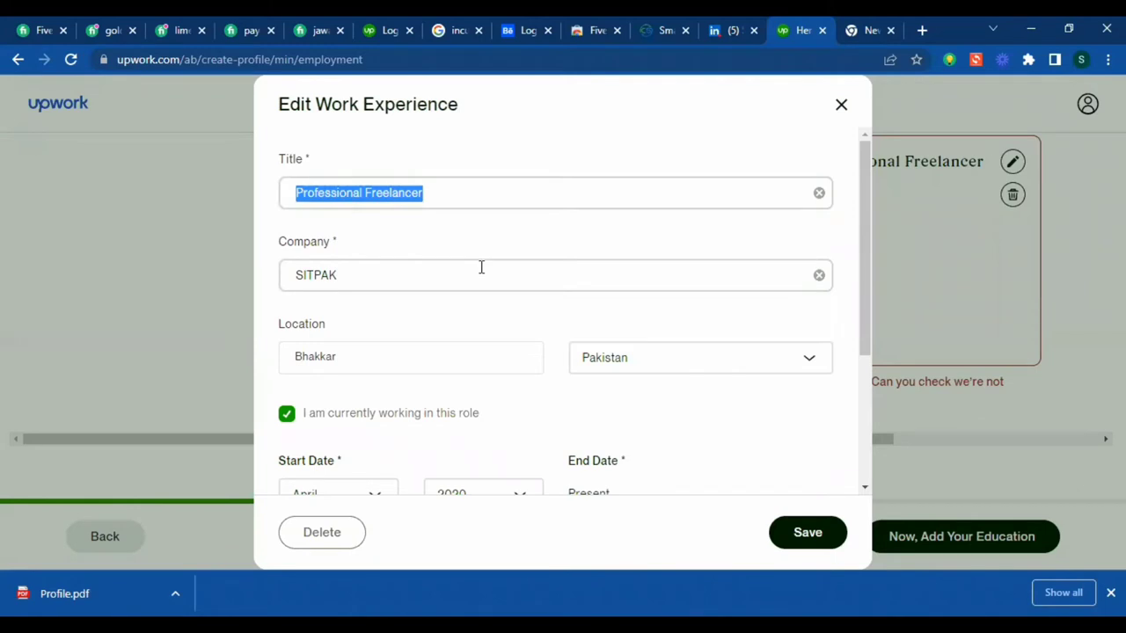
{"action": "left_click", "coordinate": [536, 315]}
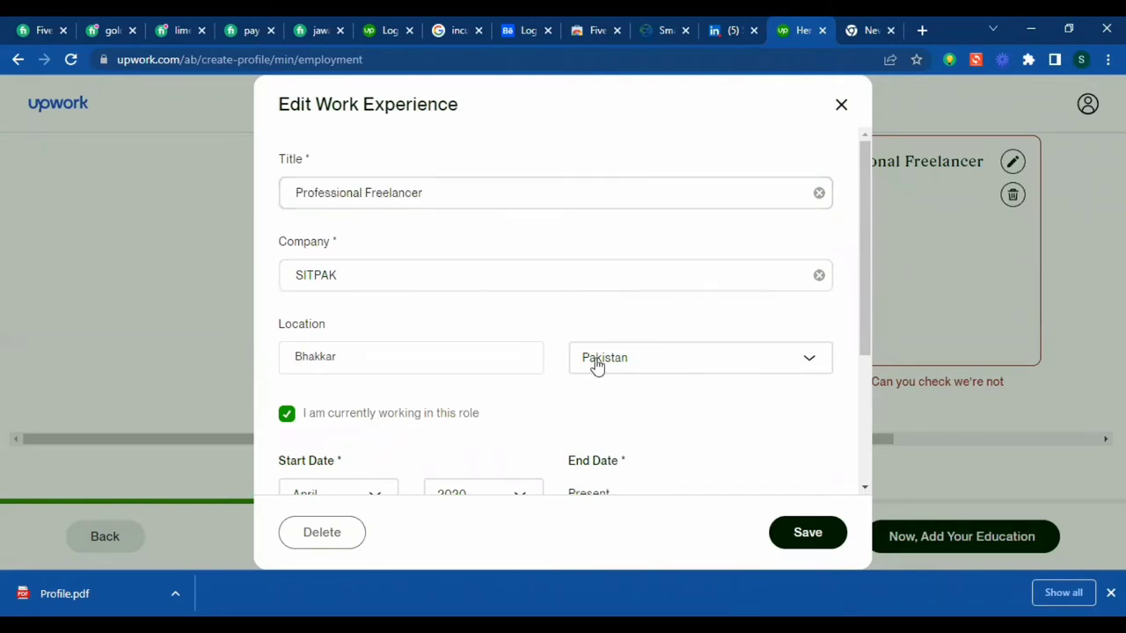
{"action": "scroll", "coordinate": [641, 396], "scroll_direction": "down", "scroll_amount": 4}
{"action": "scroll", "coordinate": [528, 387], "scroll_direction": "down", "scroll_amount": 1}
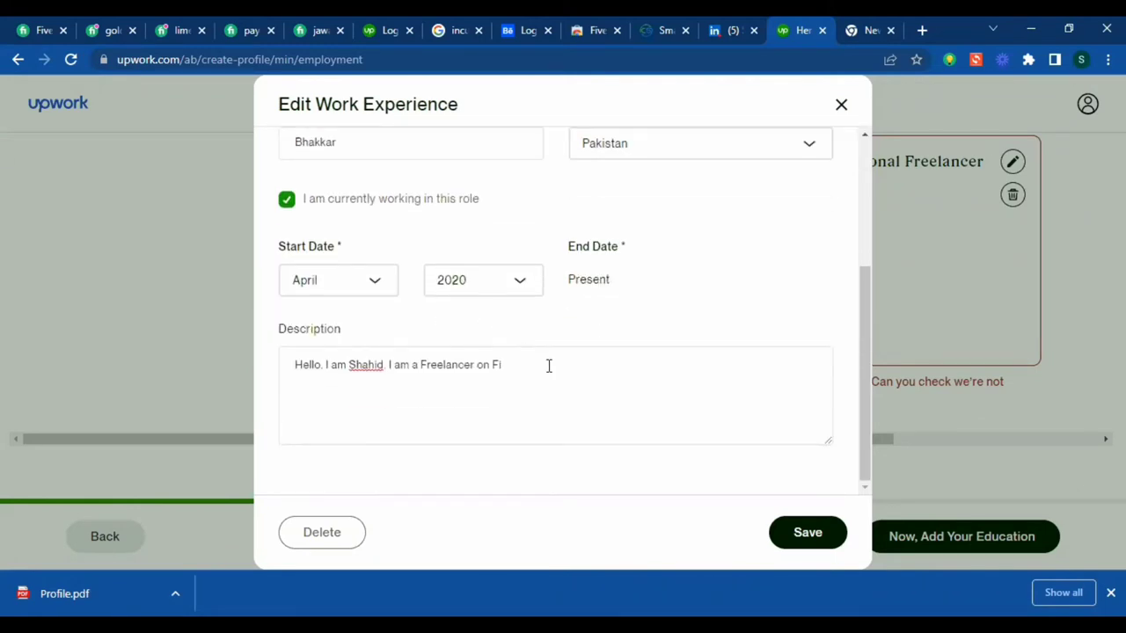
- Continue the description with freelancing on SITPAK and 'SITPAK is my company.'
{"action": "left_click", "coordinate": [520, 368]}
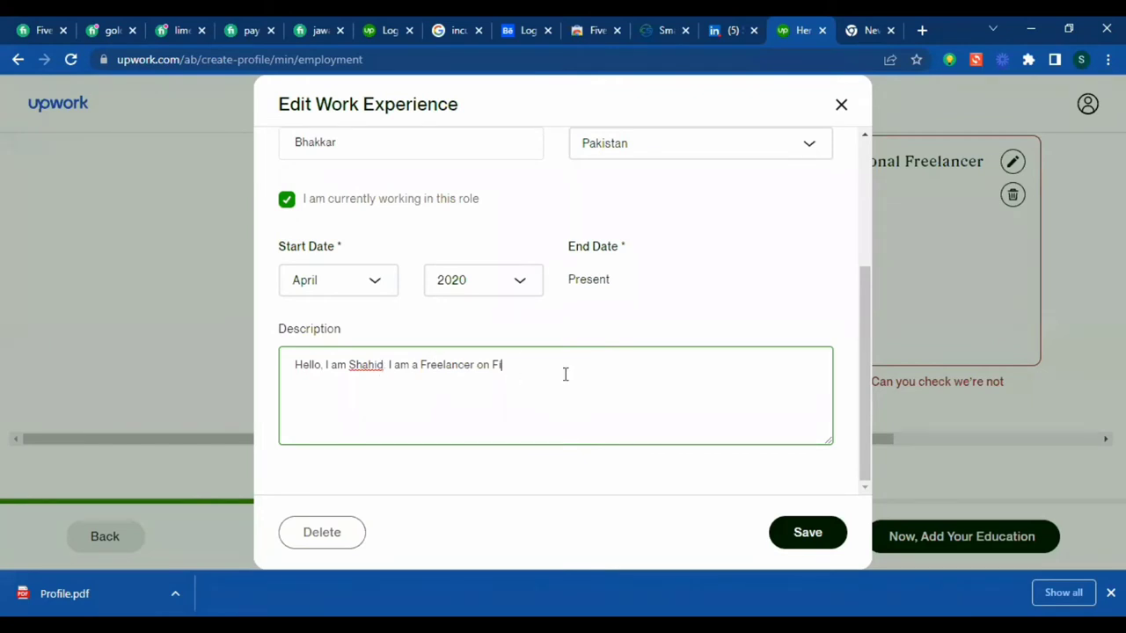
{"action": "key", "text": "BackSpace"}
{"action": "key", "text": "BackSpace"}
{"action": "type", "text": "SITPAK. SITPAK is n"}
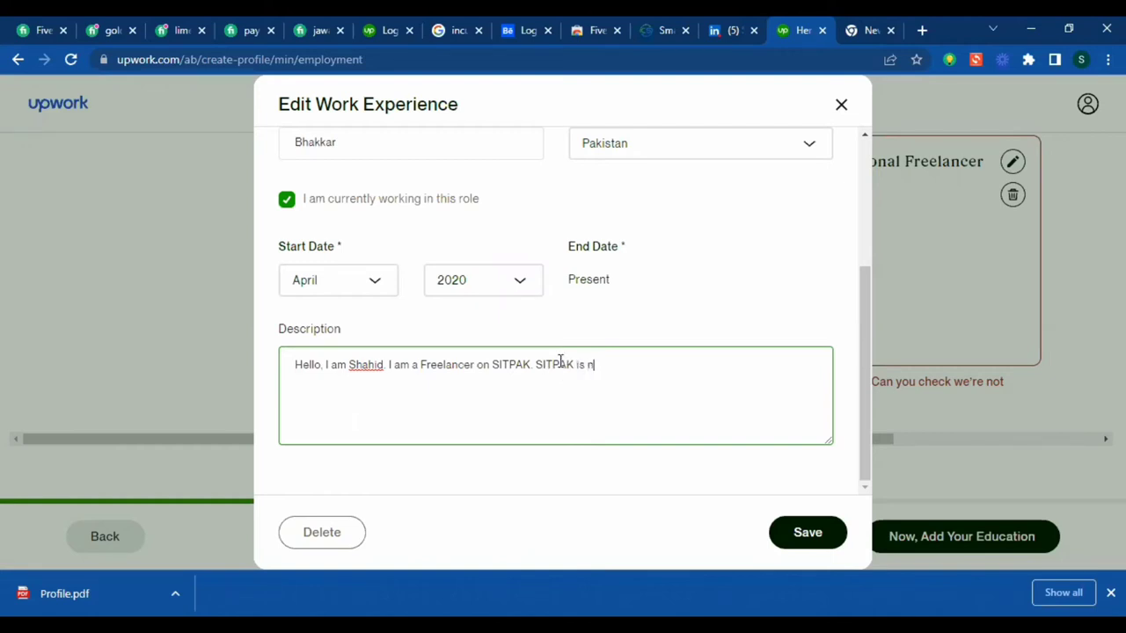
{"action": "key", "text": "BackSpace"}
{"action": "type", "text": "my "}
{"action": "type", "text": "comod"}
{"action": "key", "text": "BackSpace"}
{"action": "key", "text": "BackSpace"}
{"action": "type", "text": "pany."}
- Add lines about completed USA and UK WordPress client projects and a closing 'Thanks'
{"action": "key", "text": "Return"}
{"action": "type", "text": "I have com"}
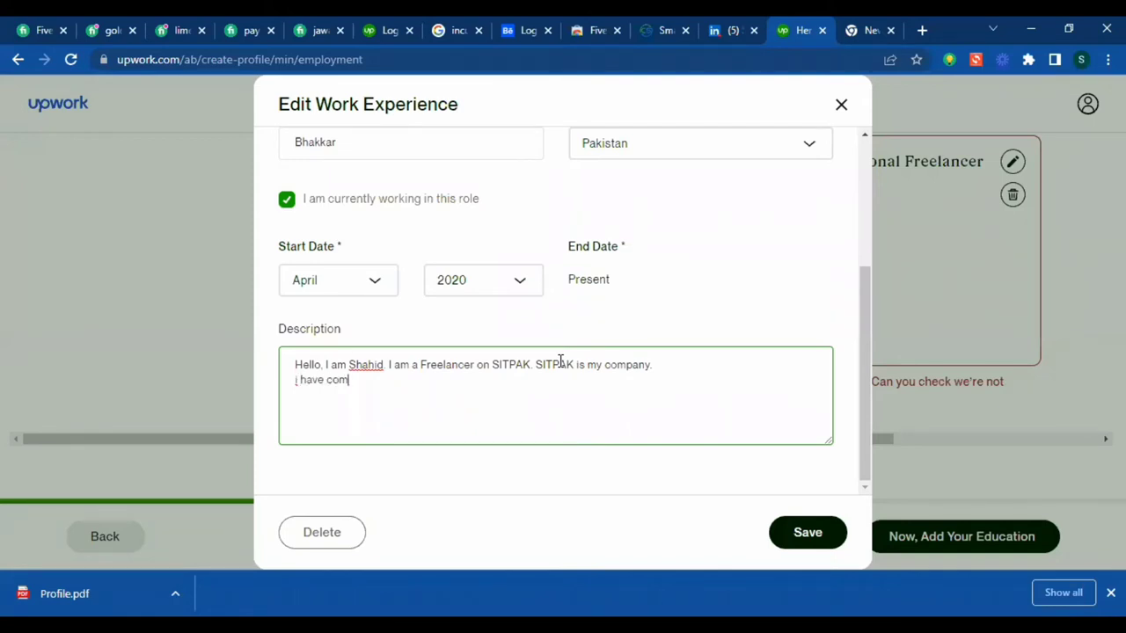
{"action": "type", "text": "pleted ma"}
{"action": "type", "text": "ny "}
{"action": "type", "text": "U"}
{"action": "key", "text": "BackSpace"}
{"action": "type", "text": "USA, UK and"}
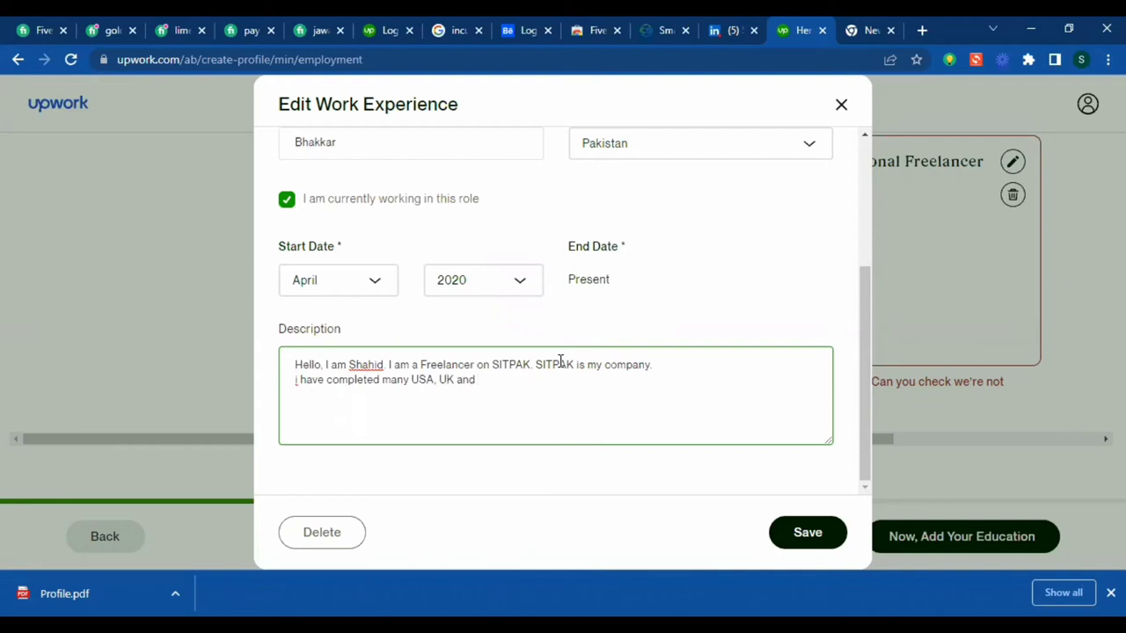
{"action": "key", "text": "BackSpace"}
{"action": "key", "text": "BackSpace"}
{"action": "key", "text": "BackSpace"}
{"action": "key", "text": "BackSpace"}
{"action": "type", "text": "clients Projects about "}
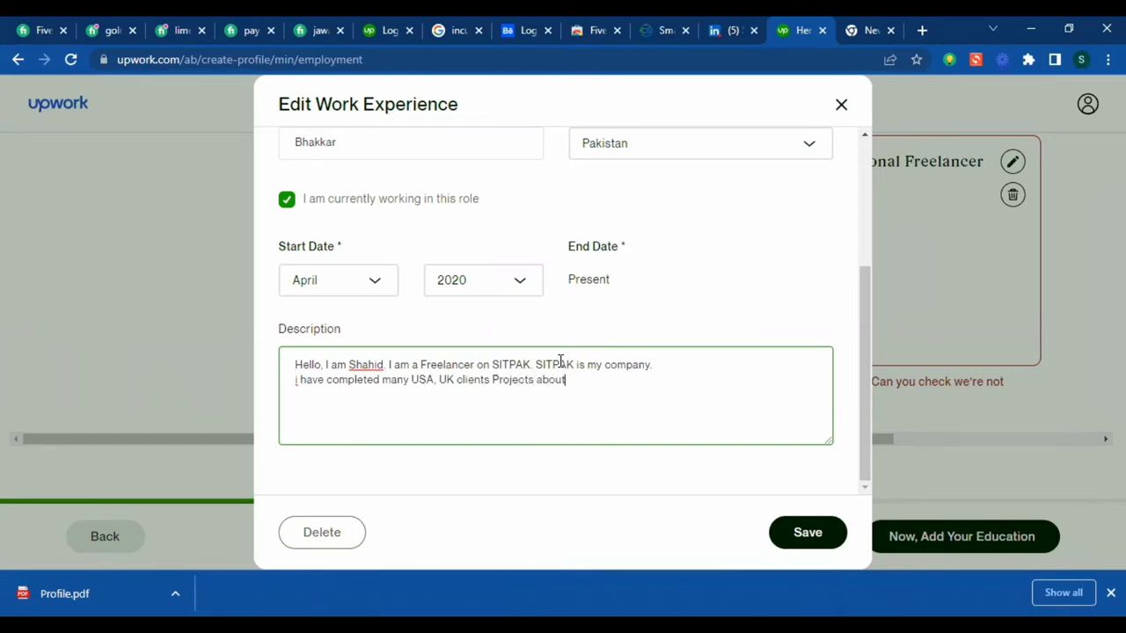
{"action": "type", "text": "WordPress."}
{"action": "key", "text": "Return"}
{"action": "type", "text": "Thanks"}
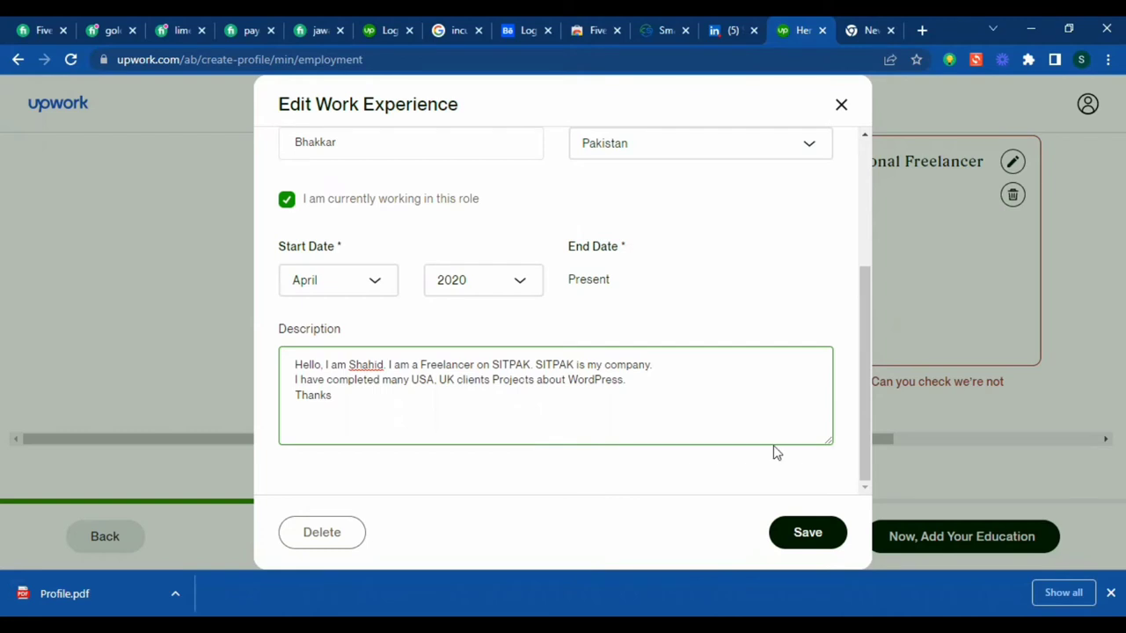
{"action": "left_click", "coordinate": [862, 413]}
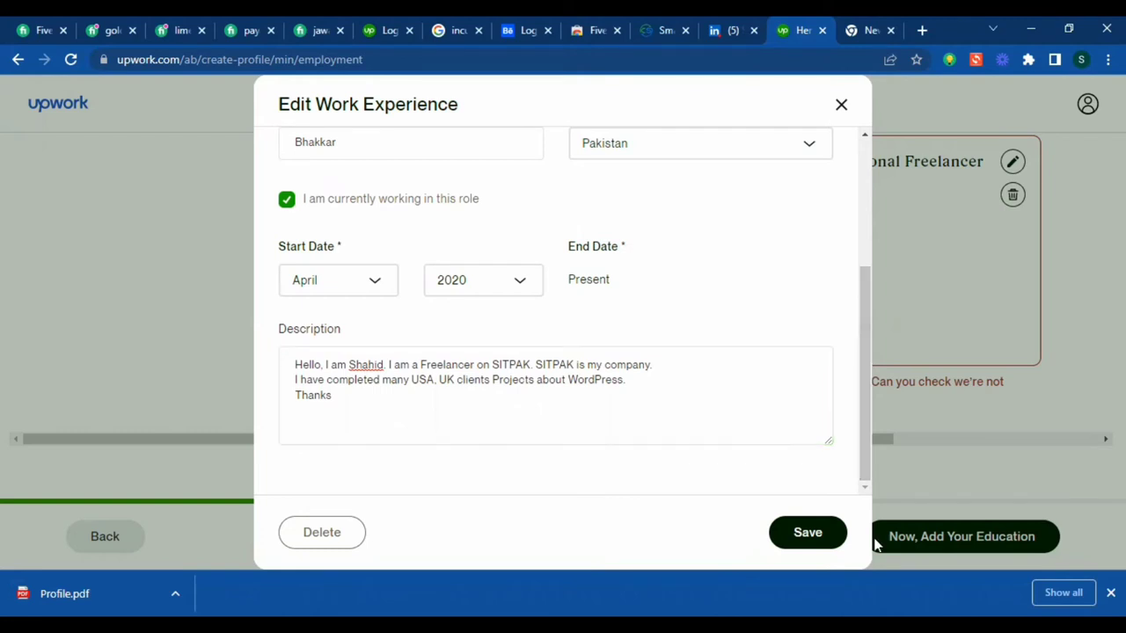
- Save the Professional Freelancer entry and continue to the education step
{"action": "left_click", "coordinate": [808, 532]}
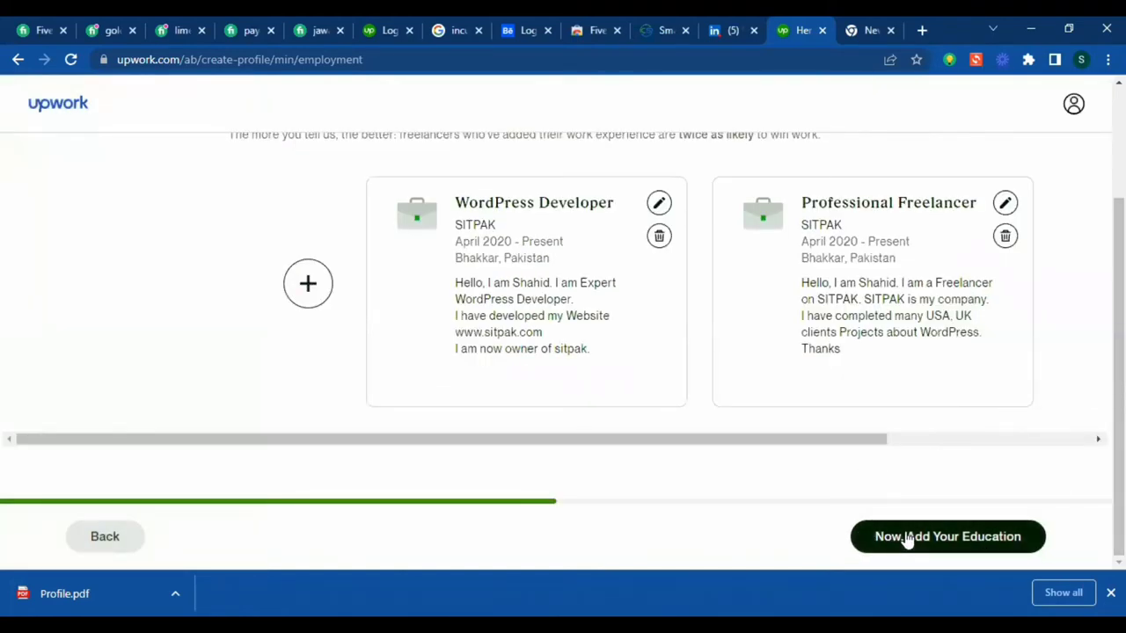
{"action": "left_click", "coordinate": [985, 538]}
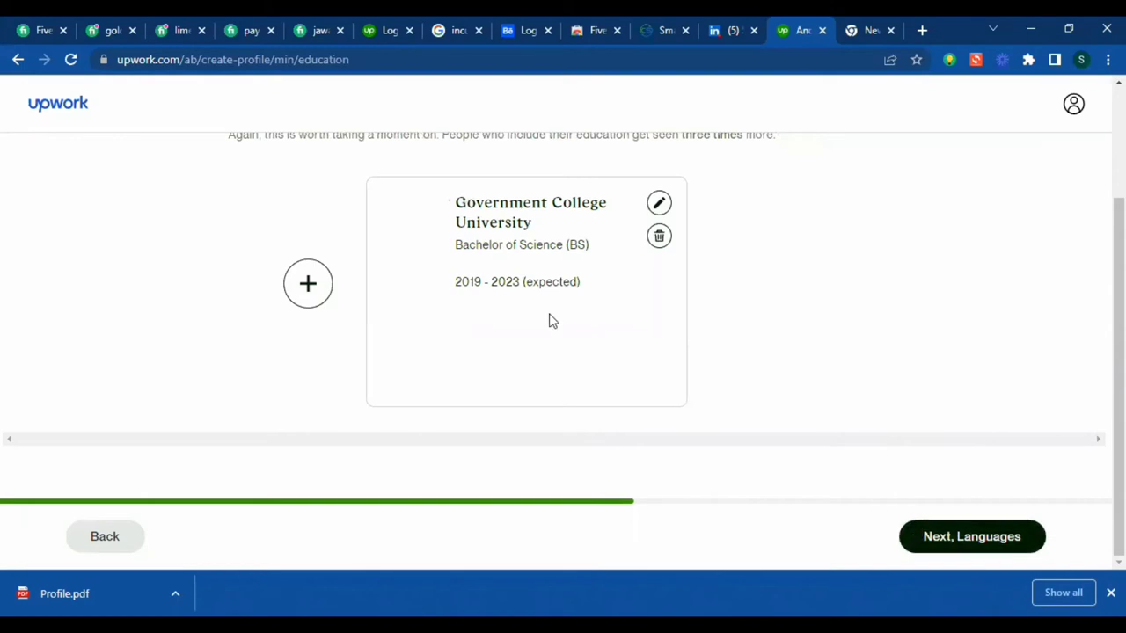
- Edit the Government College University entry, choosing 'Computer science' as field of study
{"action": "left_click", "coordinate": [661, 205]}
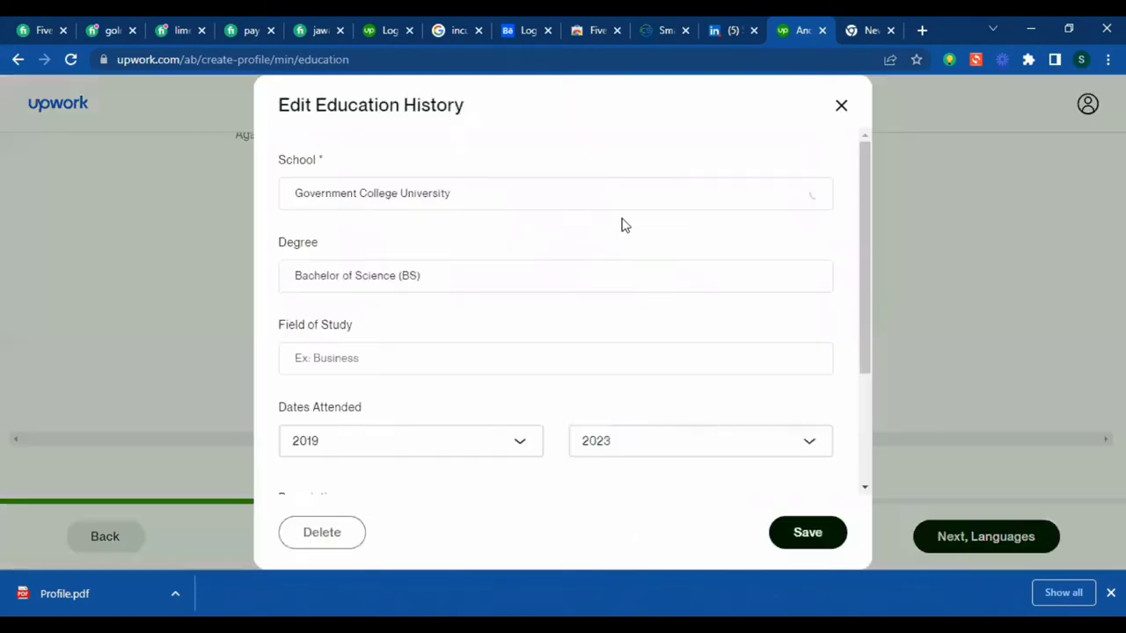
{"action": "left_click", "coordinate": [480, 195]}
{"action": "left_click", "coordinate": [496, 270]}
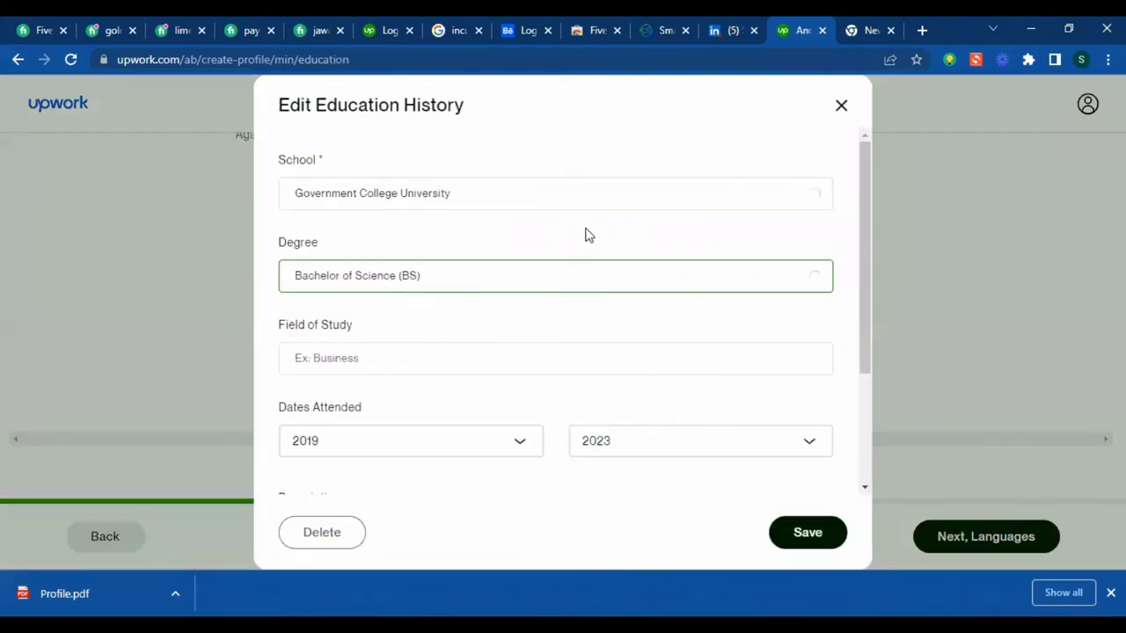
{"action": "scroll", "coordinate": [399, 222], "scroll_direction": "down", "scroll_amount": 2}
{"action": "left_click", "coordinate": [430, 185]}
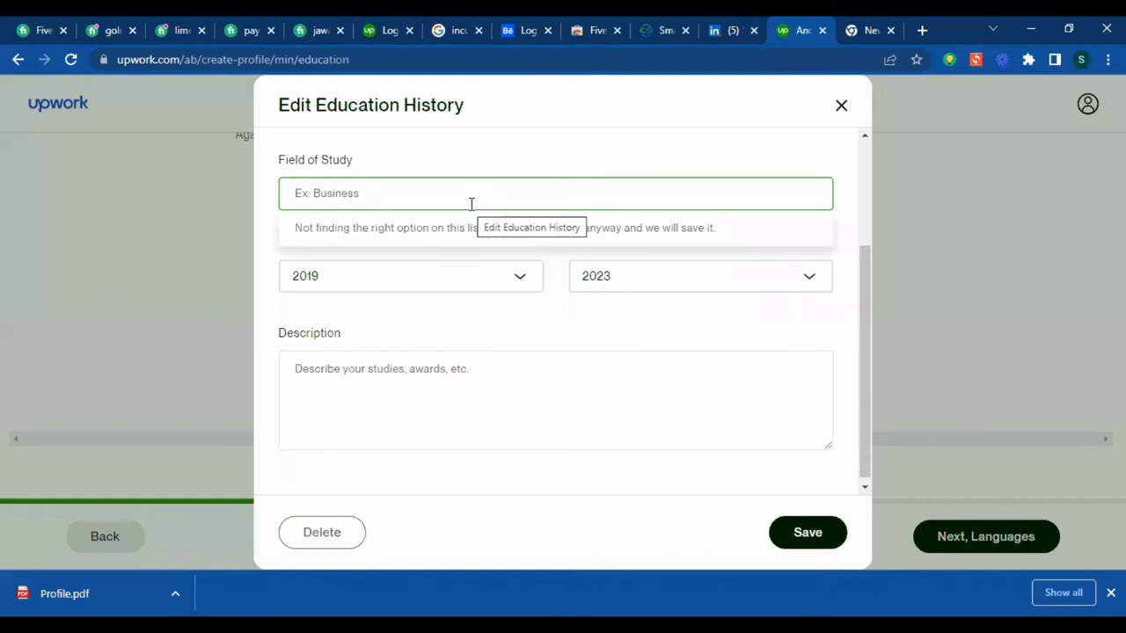
{"action": "type", "text": "Computer Se"}
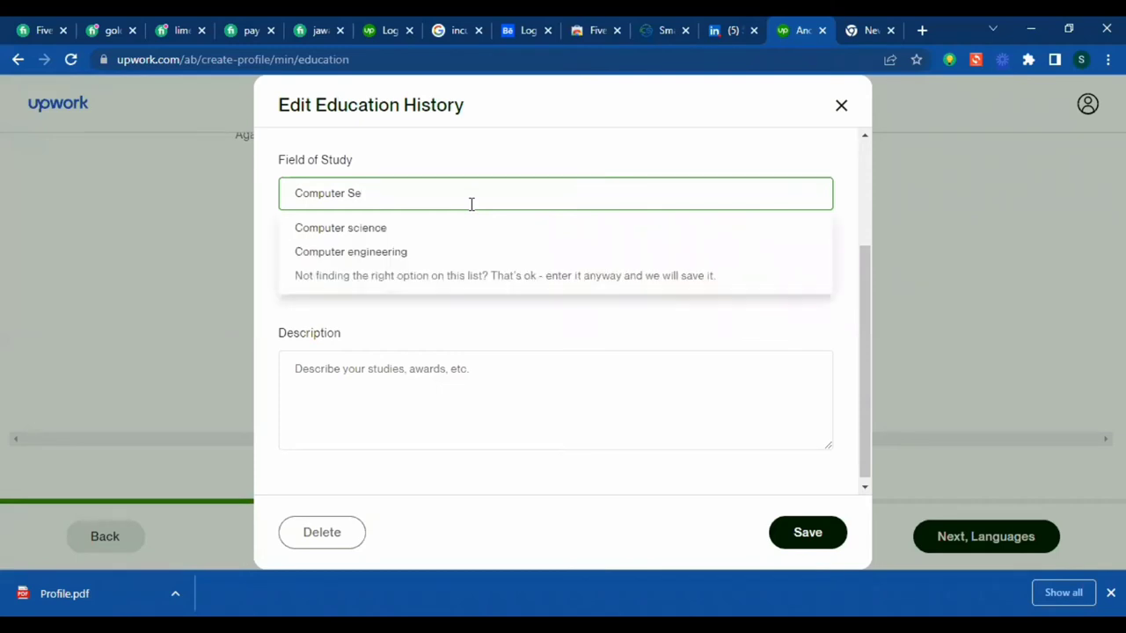
{"action": "key", "text": "BackSpace"}
{"action": "left_click", "coordinate": [415, 229]}
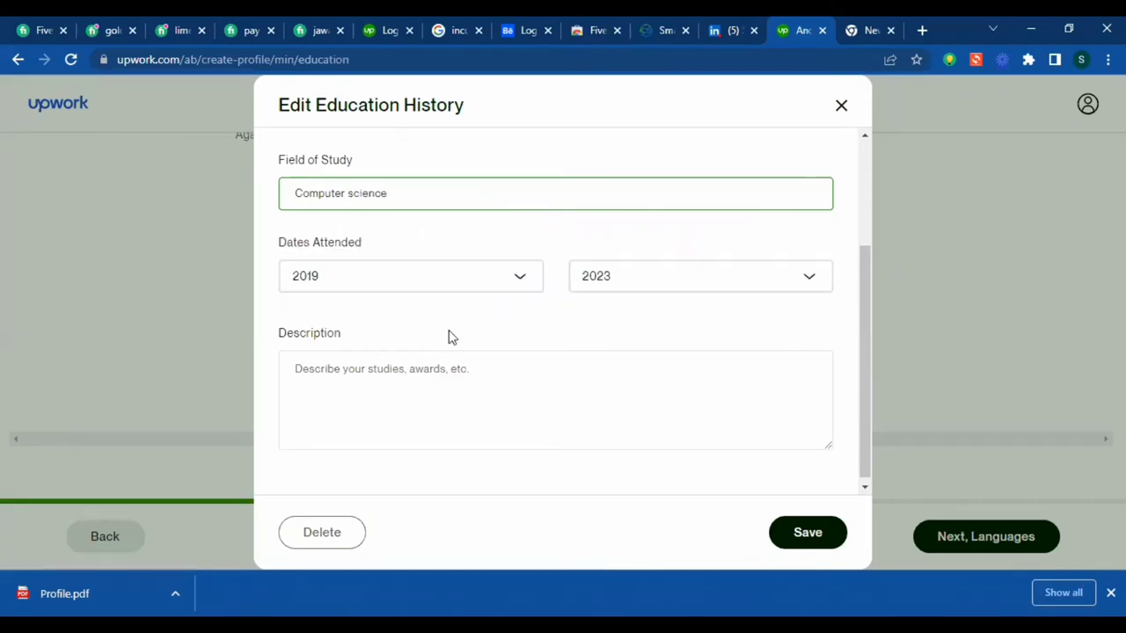
{"action": "left_click", "coordinate": [457, 373]}
{"action": "scroll", "coordinate": [587, 387], "scroll_direction": "up", "scroll_amount": 3}
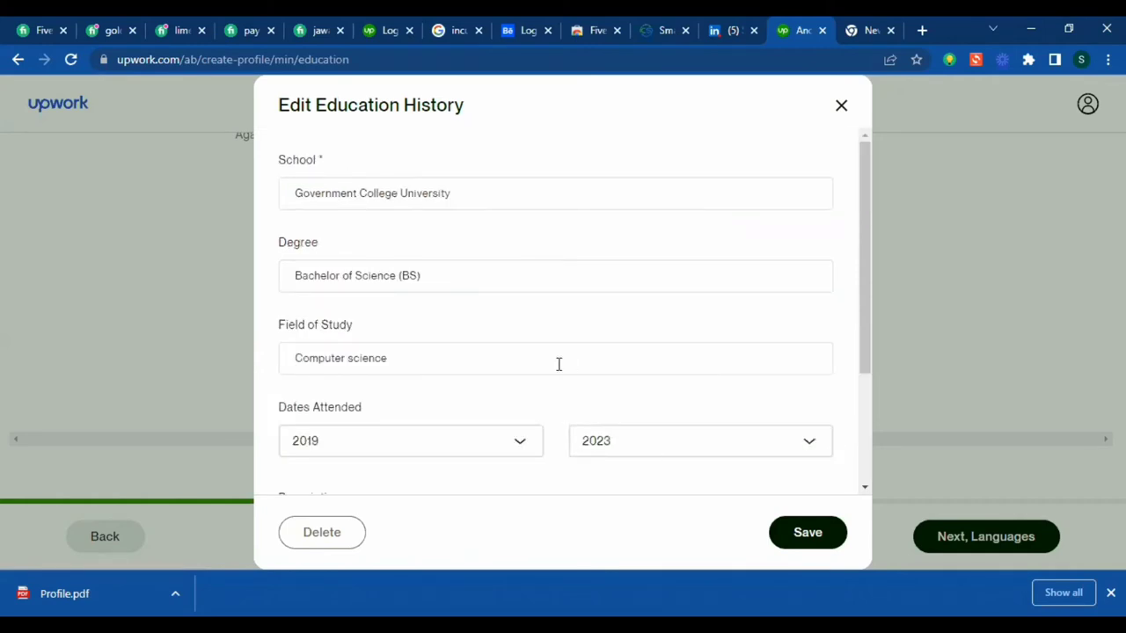
{"action": "scroll", "coordinate": [461, 405], "scroll_direction": "down", "scroll_amount": 2}
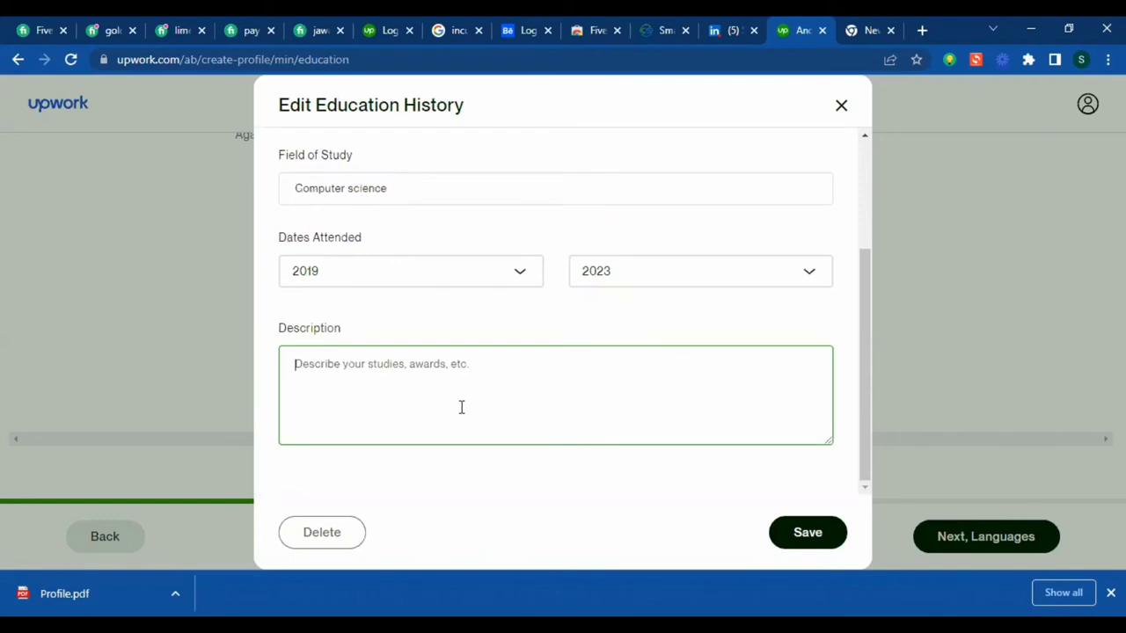
- Describe it as 'Hey, I am a BSCS Student. I can help you in developing your business websites.' and save
{"action": "type", "text": "Hey, I am a"}
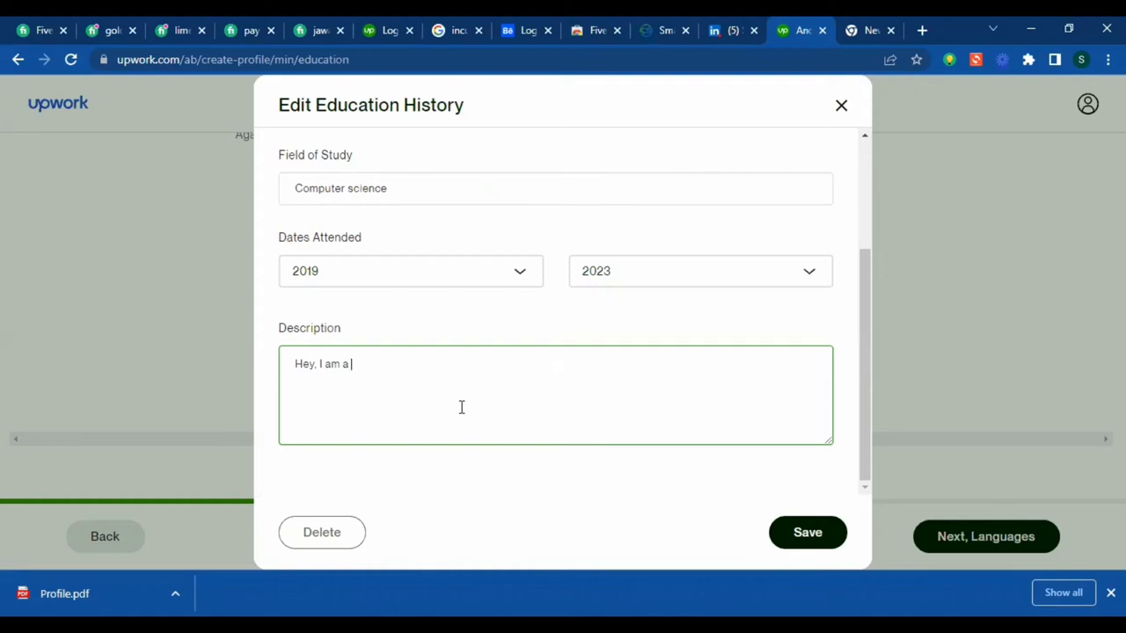
{"action": "type", "text": "BSCS Student. I can "}
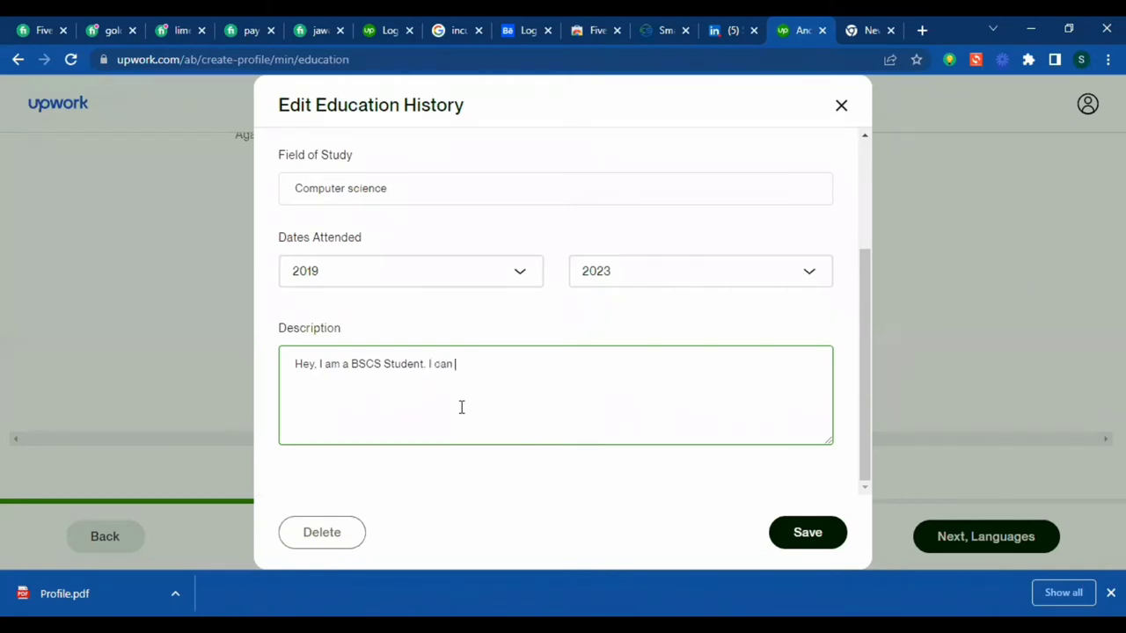
{"action": "type", "text": "help you in developing "}
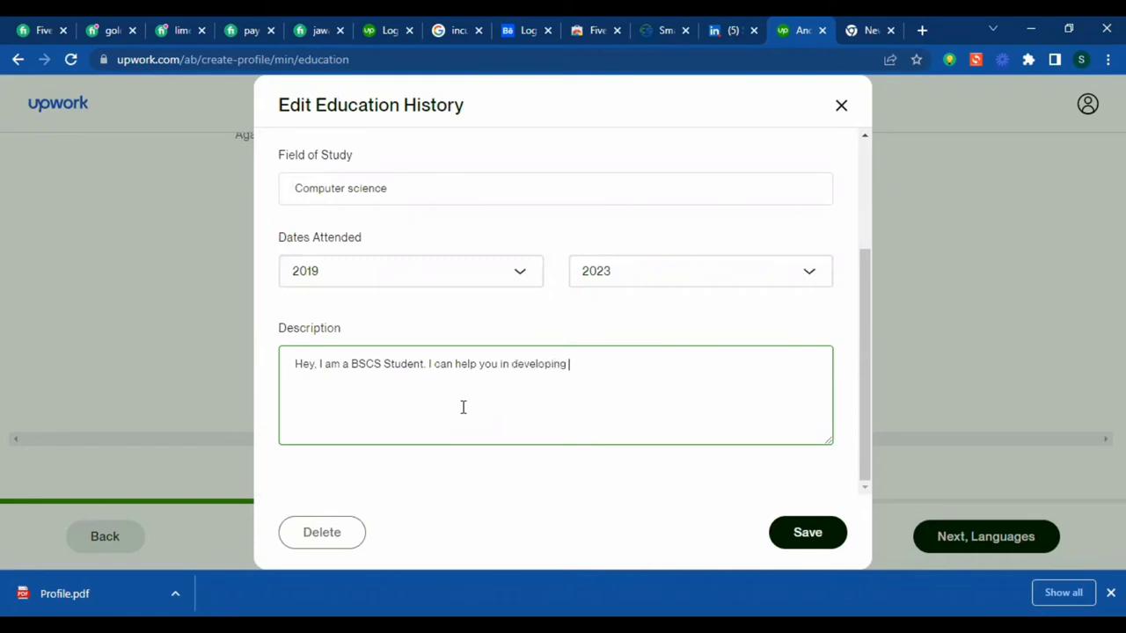
{"action": "type", "text": "your business websites"}
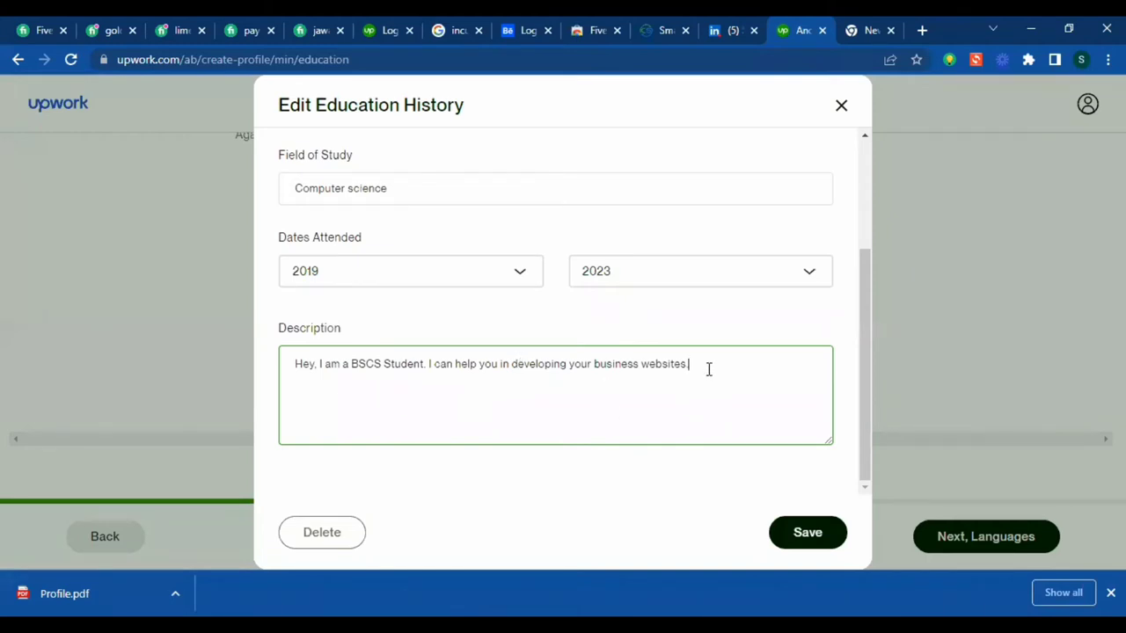
{"action": "type", "text": "."}
{"action": "left_click", "coordinate": [835, 531]}
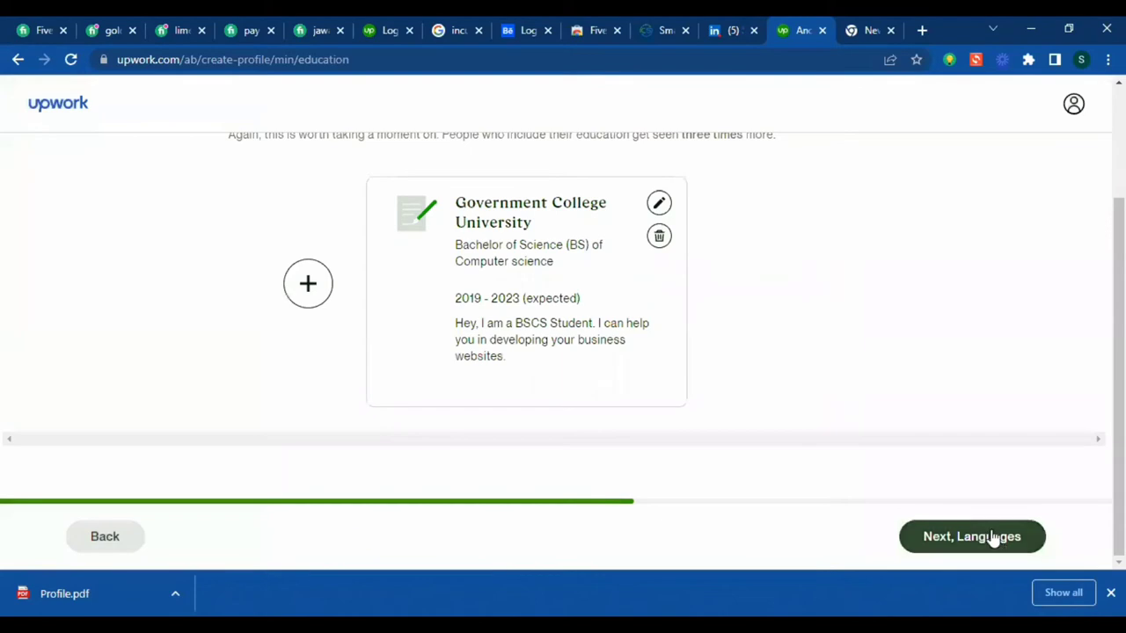
- On the languages step, add German at Conversational proficiency
{"action": "left_click", "coordinate": [1005, 538]}
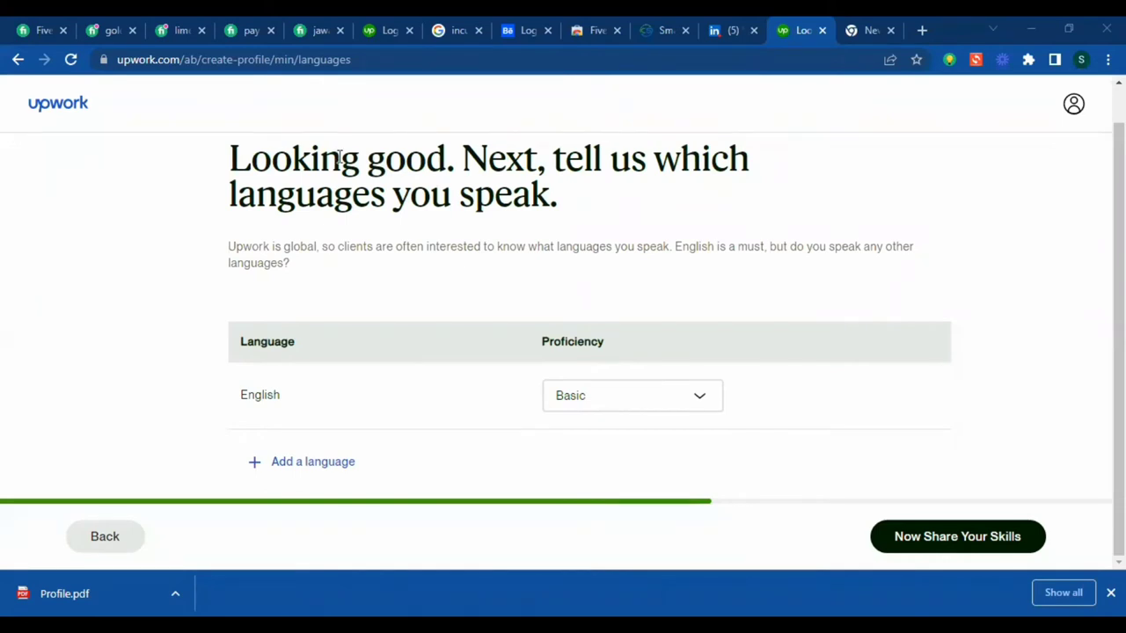
{"action": "triple_click", "coordinate": [338, 157]}
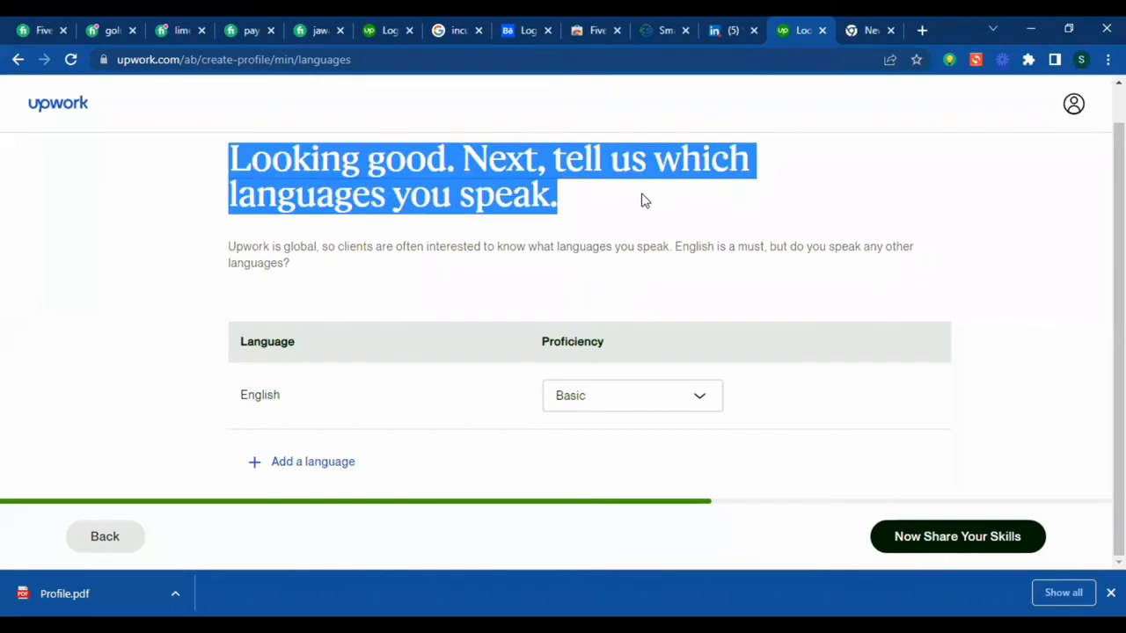
{"action": "left_click", "coordinate": [271, 407]}
{"action": "left_click_drag", "start_coordinate": [298, 402], "coordinate": [276, 398]}
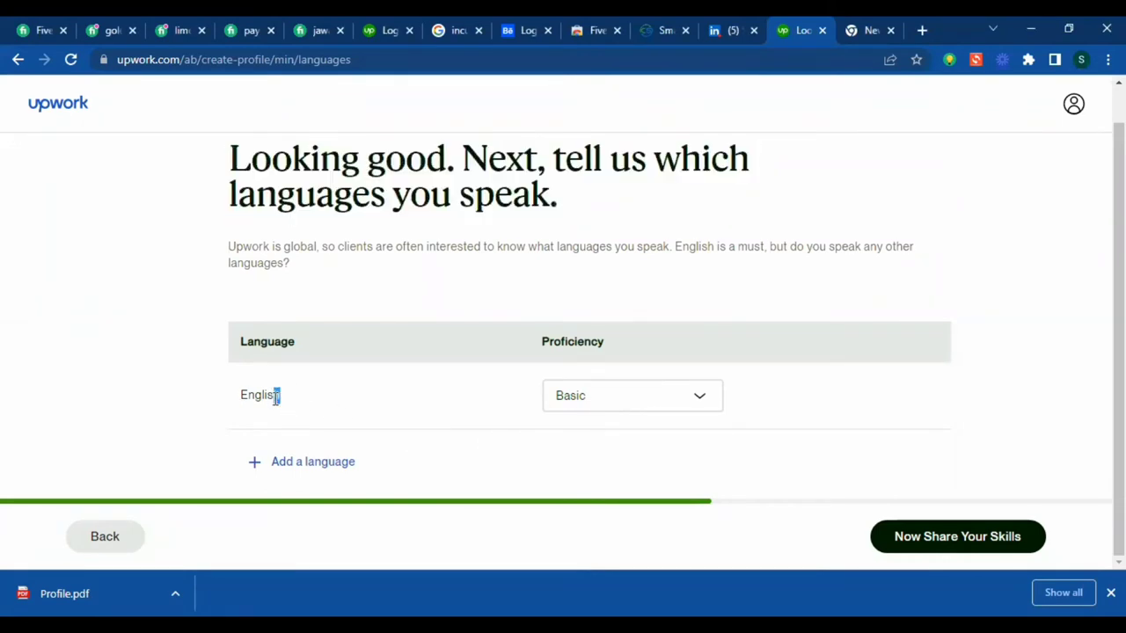
{"action": "left_click", "coordinate": [391, 431]}
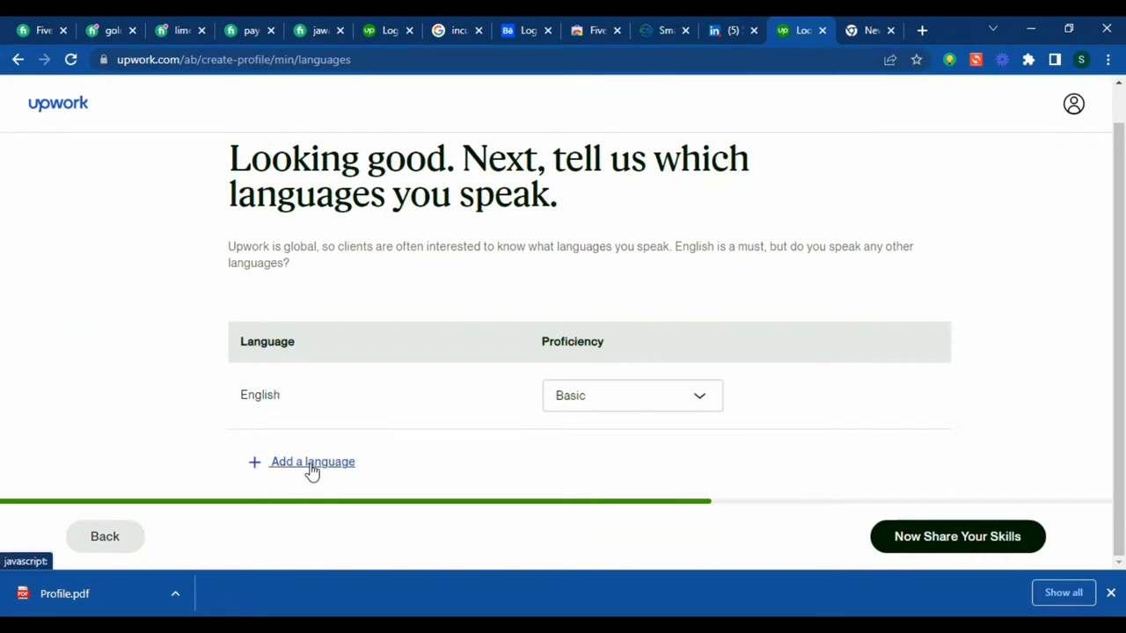
{"action": "left_click", "coordinate": [313, 463]}
{"action": "scroll", "coordinate": [327, 460], "scroll_direction": "down", "scroll_amount": 1}
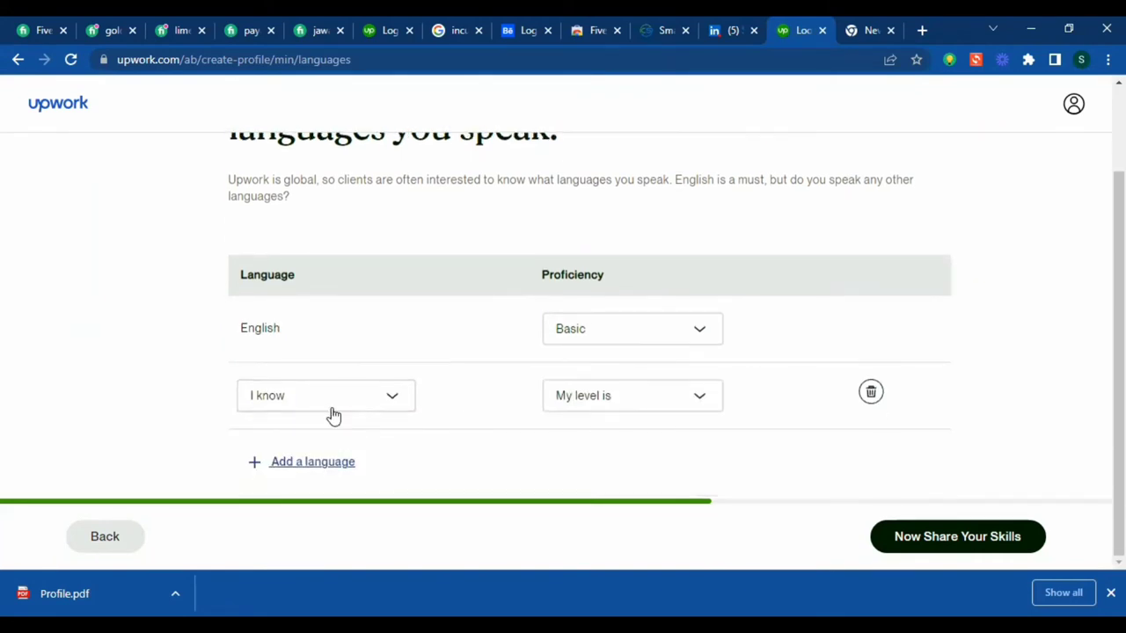
{"action": "left_click", "coordinate": [336, 392]}
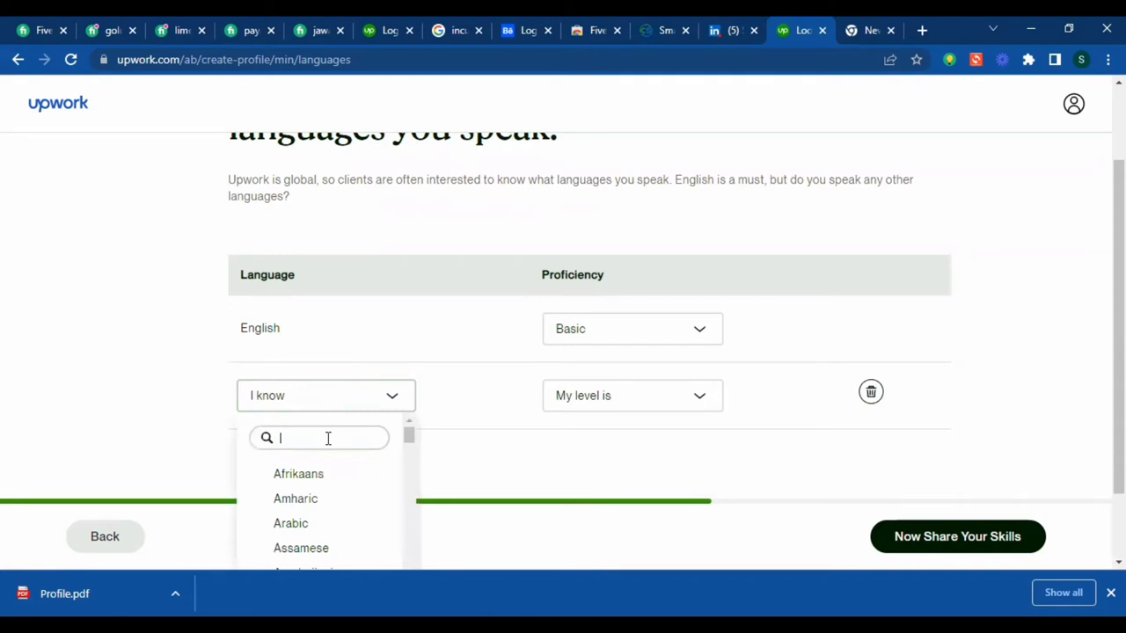
{"action": "type", "text": "Ger"}
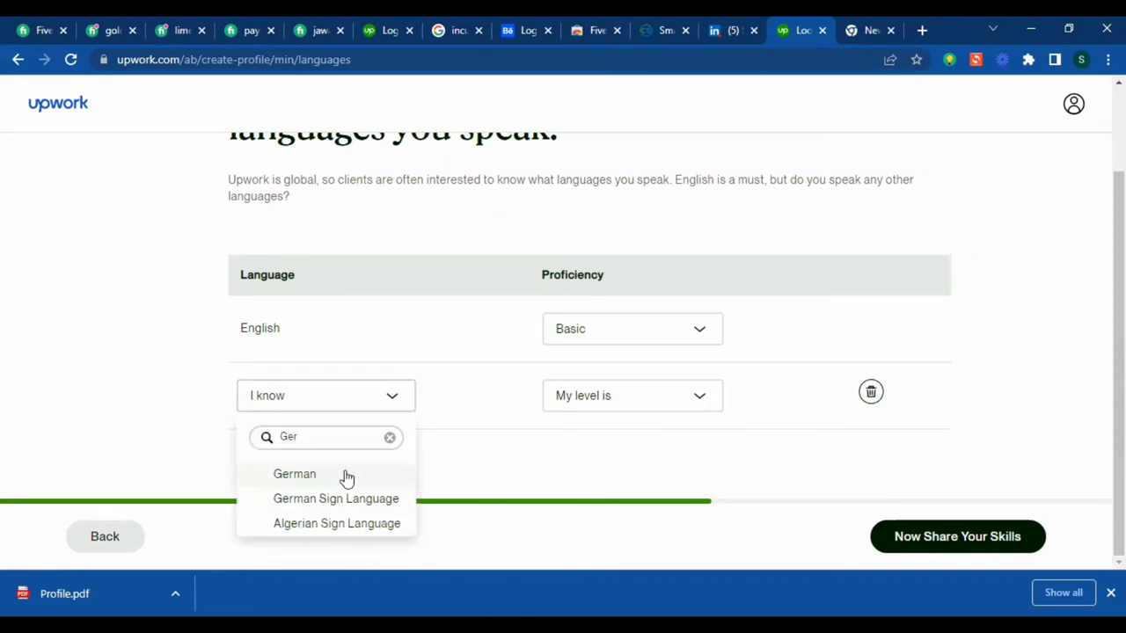
{"action": "left_click", "coordinate": [344, 475]}
{"action": "left_click", "coordinate": [695, 395]}
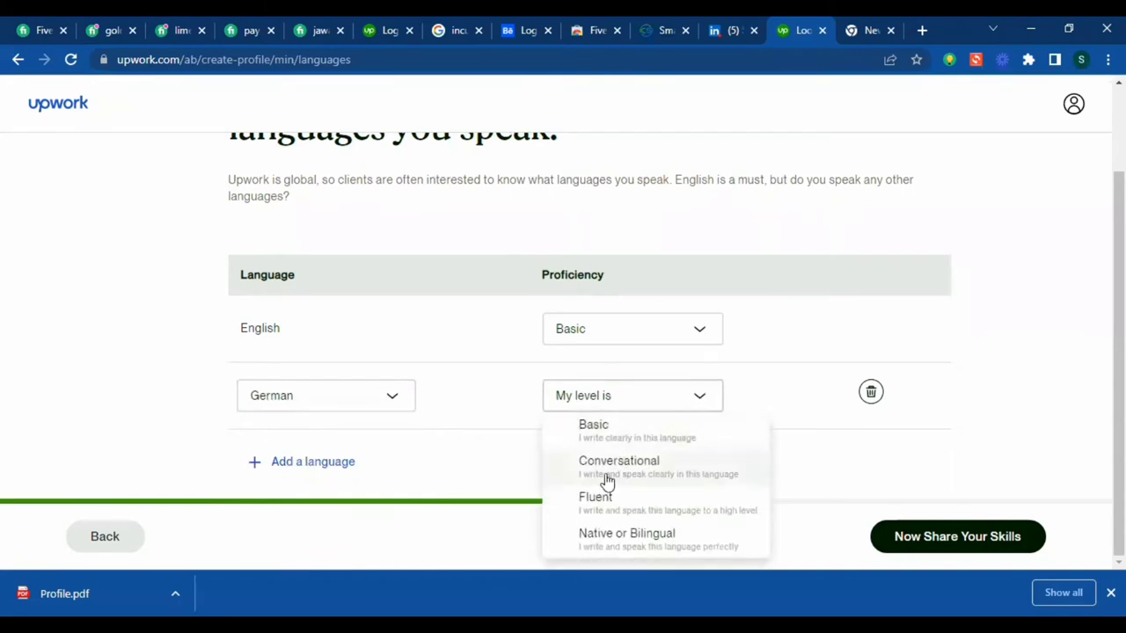
{"action": "left_click", "coordinate": [619, 467]}
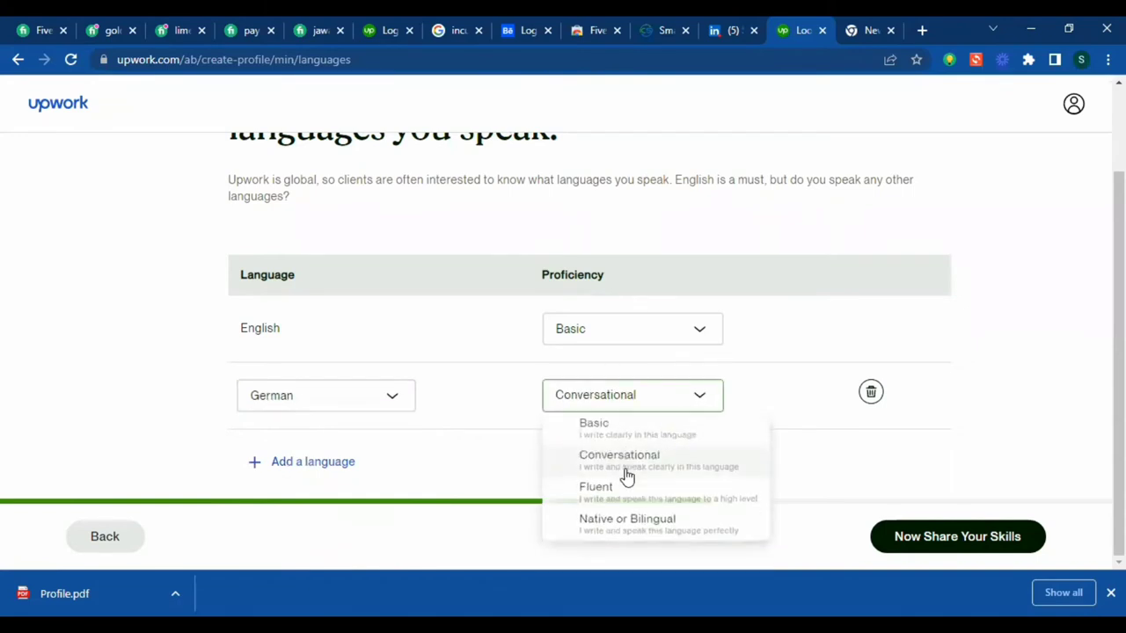
- Add French at Conversational proficiency
{"action": "left_click", "coordinate": [308, 462]}
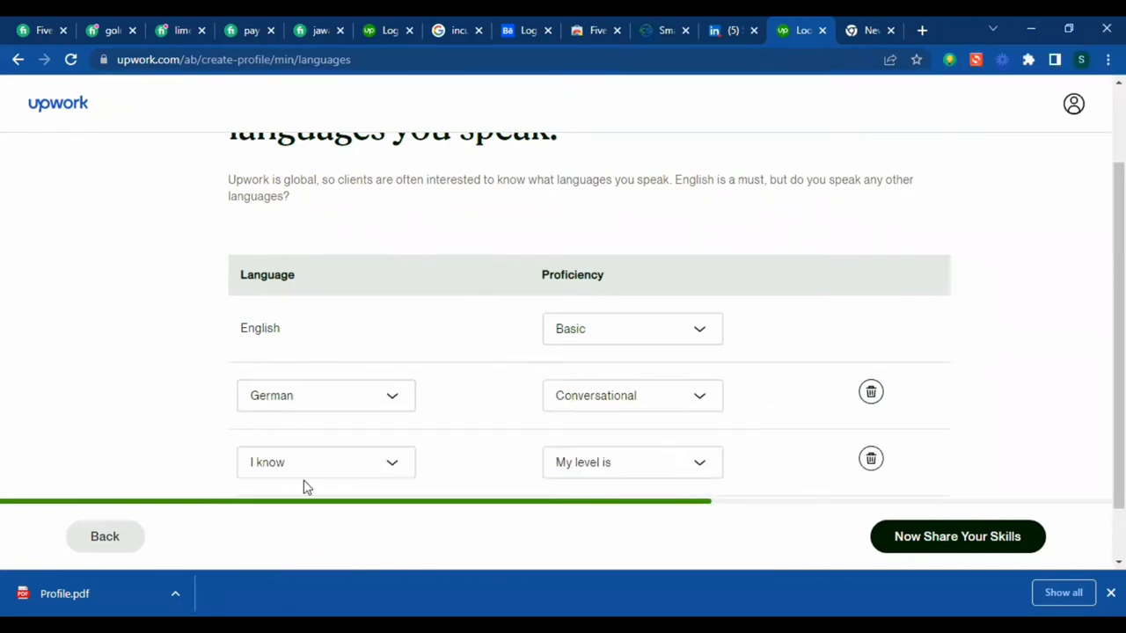
{"action": "left_click", "coordinate": [309, 464]}
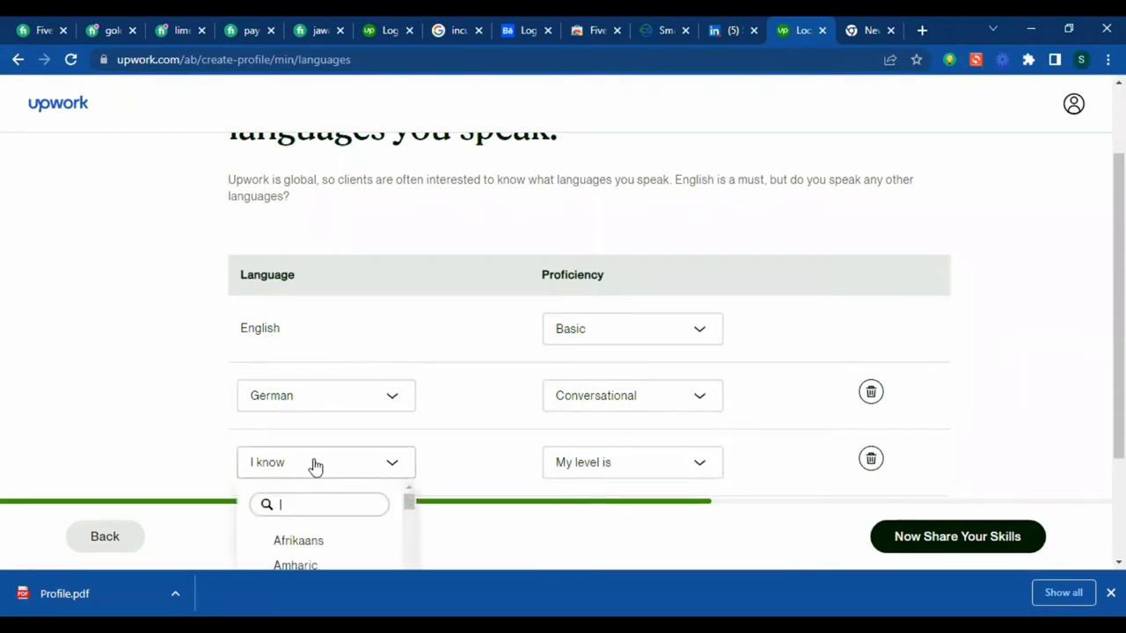
{"action": "type", "text": "fre"}
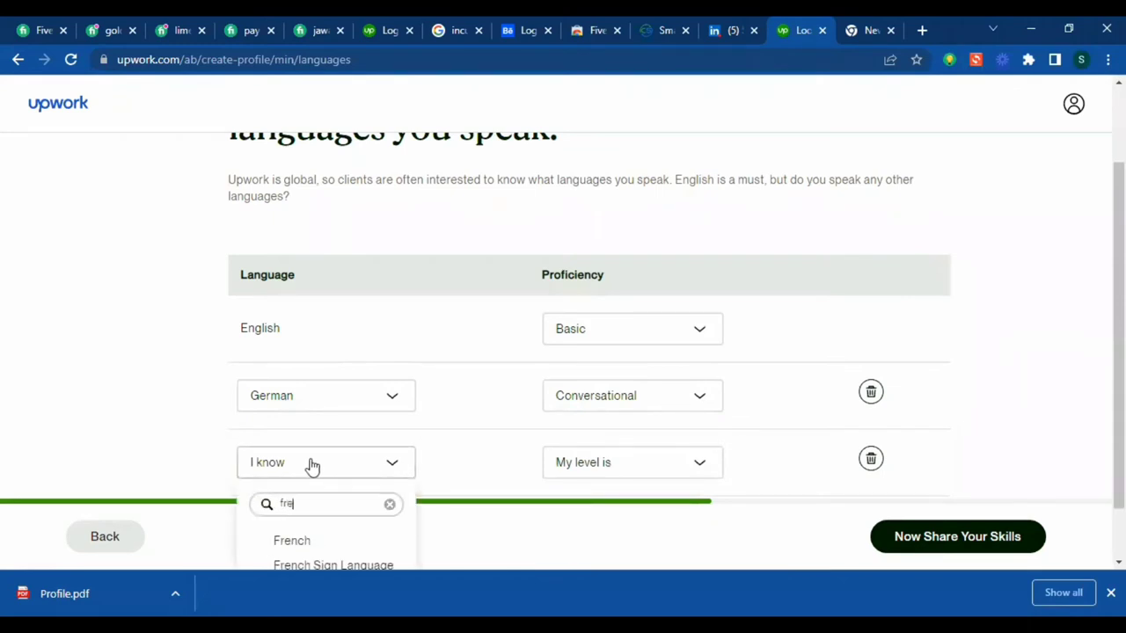
{"action": "left_click", "coordinate": [327, 538]}
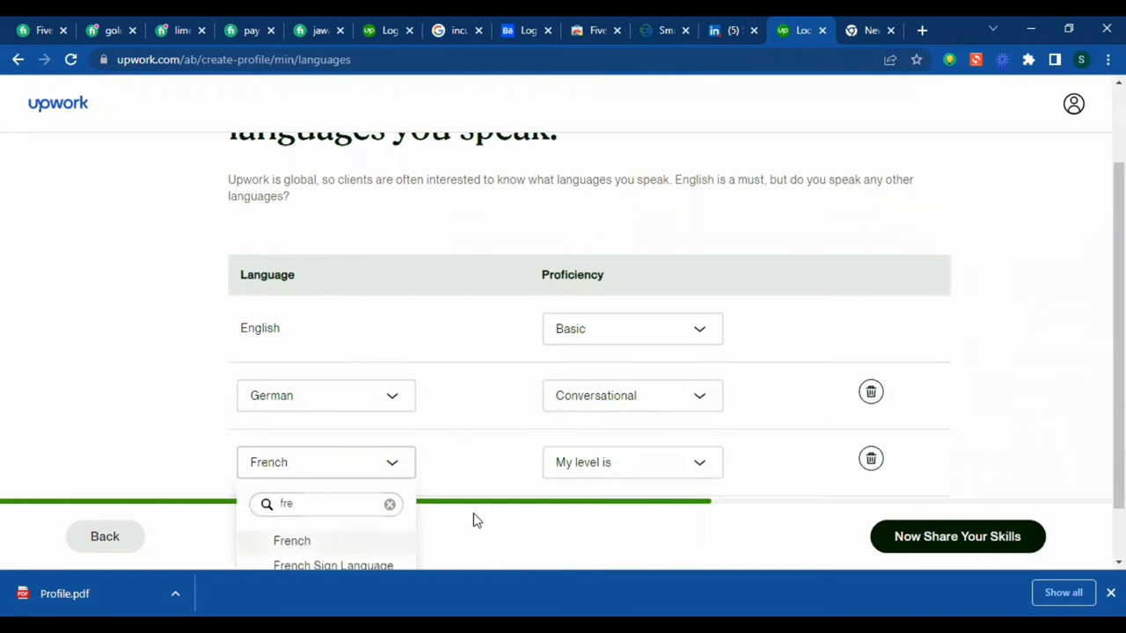
{"action": "left_click", "coordinate": [606, 460]}
{"action": "left_click", "coordinate": [633, 535]}
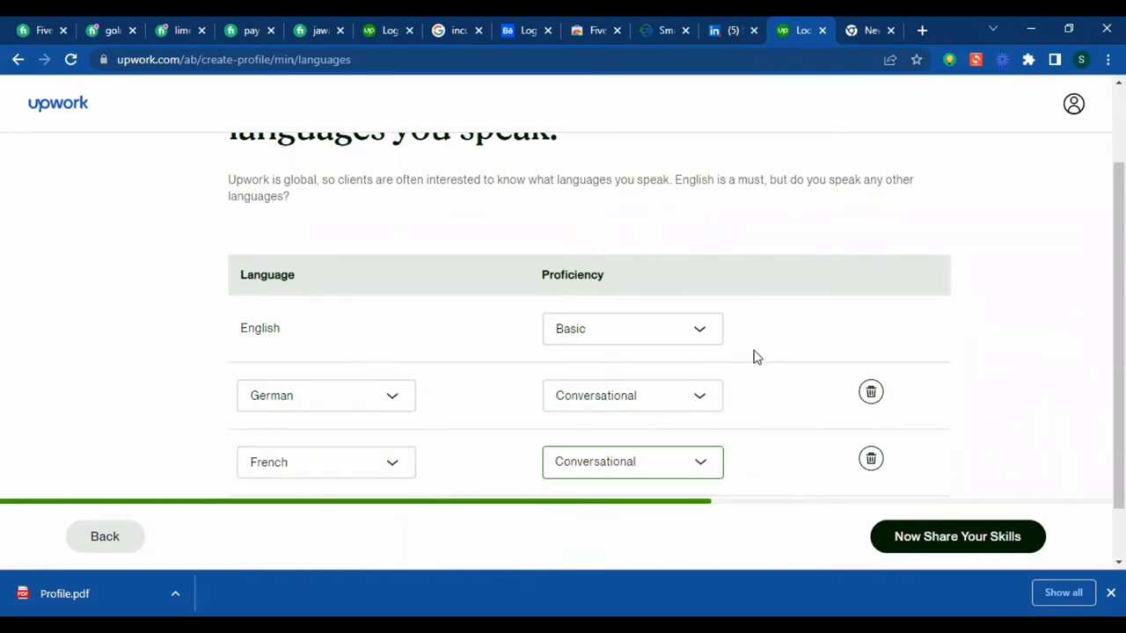
{"action": "scroll", "coordinate": [563, 453], "scroll_direction": "down", "scroll_amount": 1}
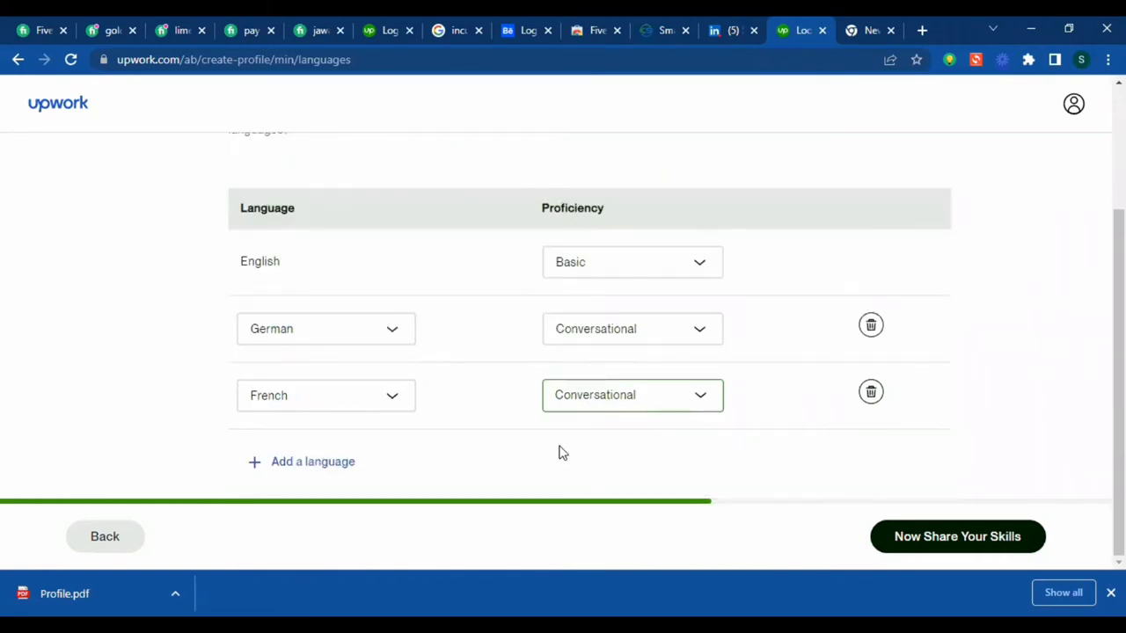
- Add Afrikaans at Conversational proficiency and save the languages
{"action": "left_click", "coordinate": [308, 464]}
{"action": "scroll", "coordinate": [339, 453], "scroll_direction": "down", "scroll_amount": 1}
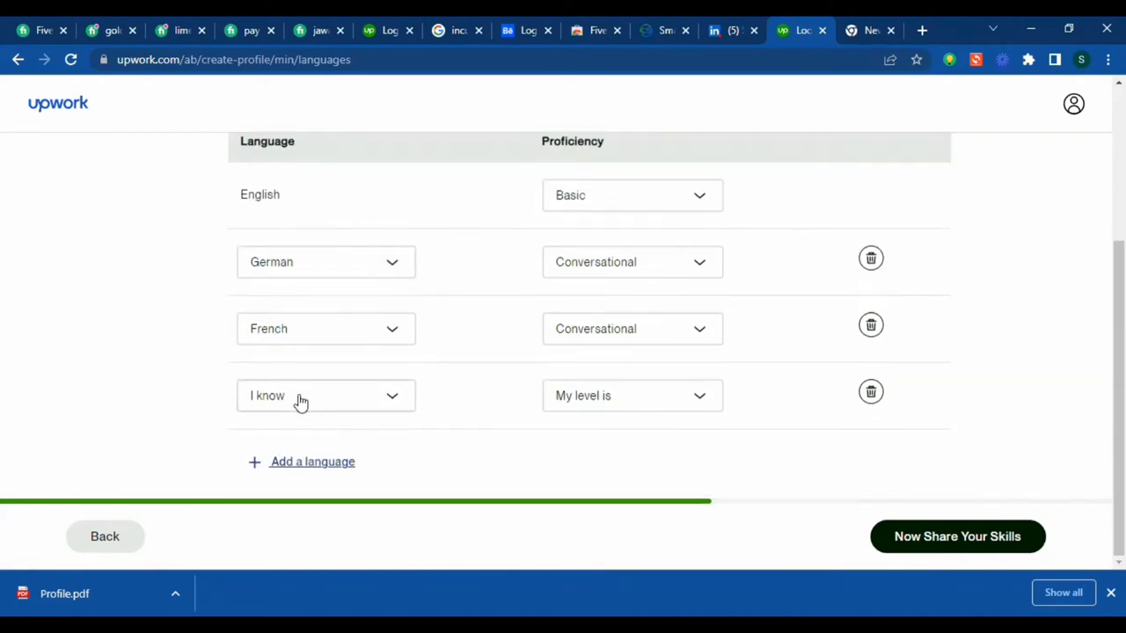
{"action": "left_click", "coordinate": [299, 400]}
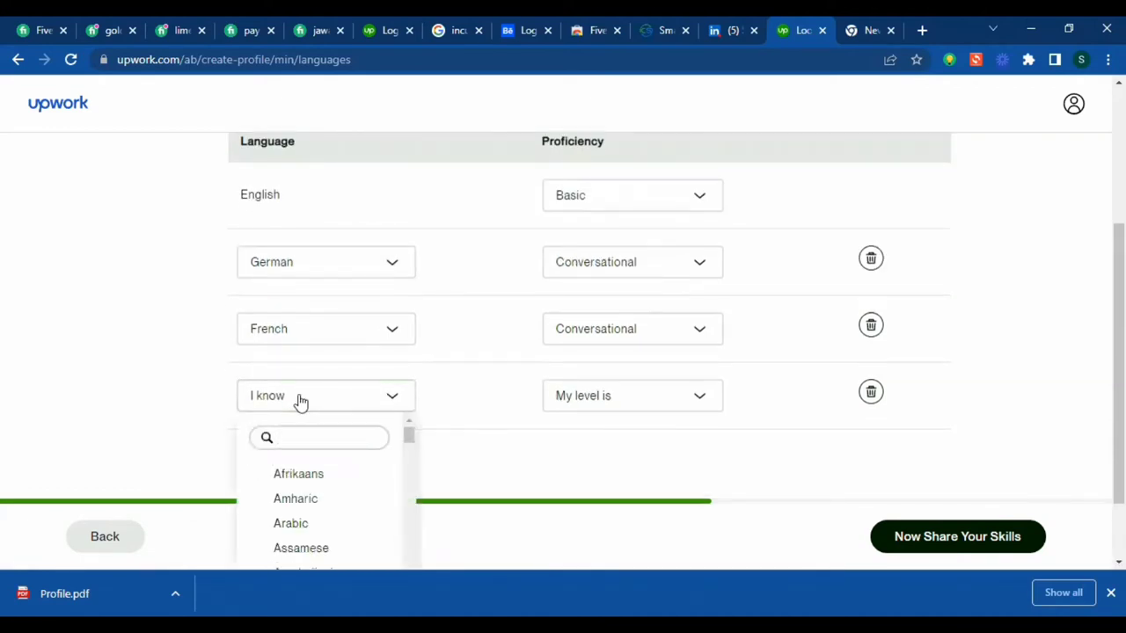
{"action": "type", "text": "af"}
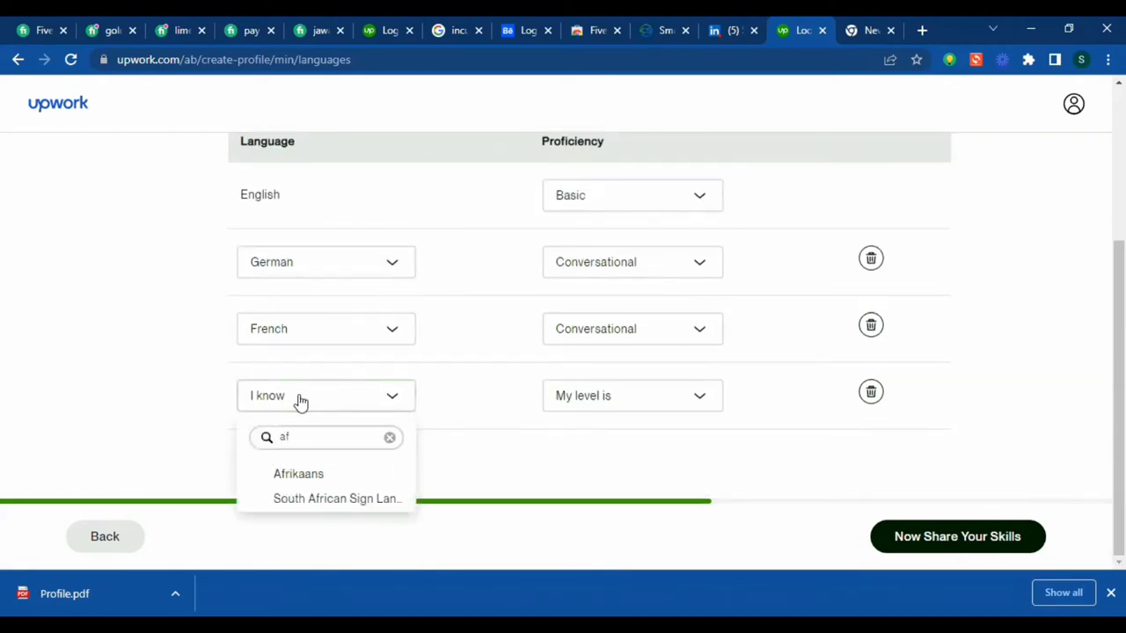
{"action": "left_click", "coordinate": [333, 481]}
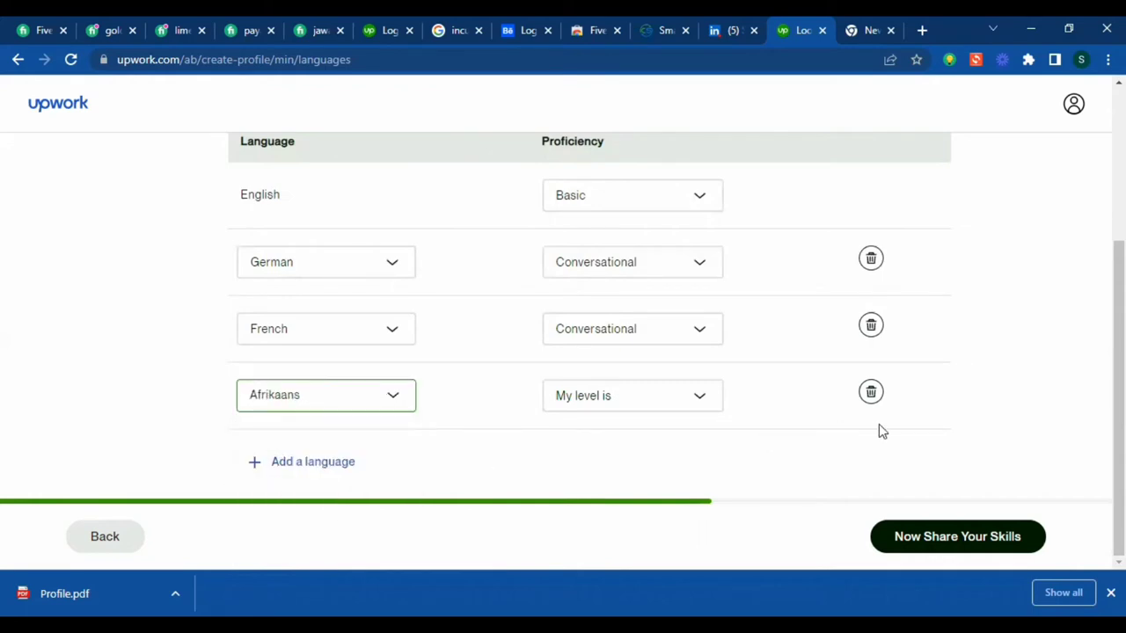
{"action": "left_click", "coordinate": [659, 405]}
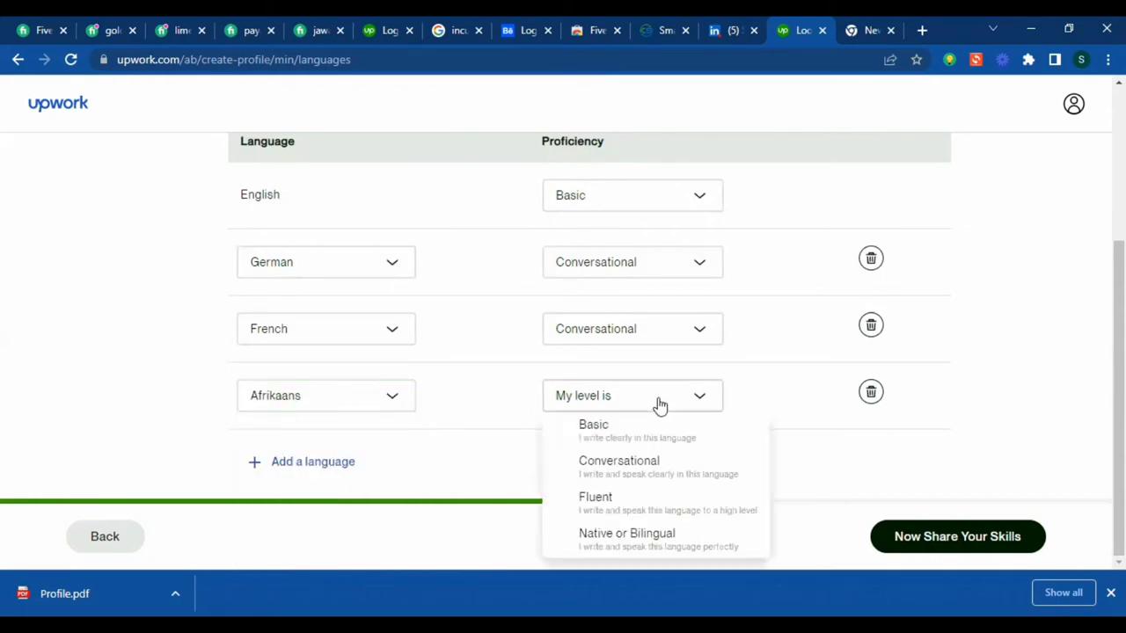
{"action": "left_click", "coordinate": [651, 468]}
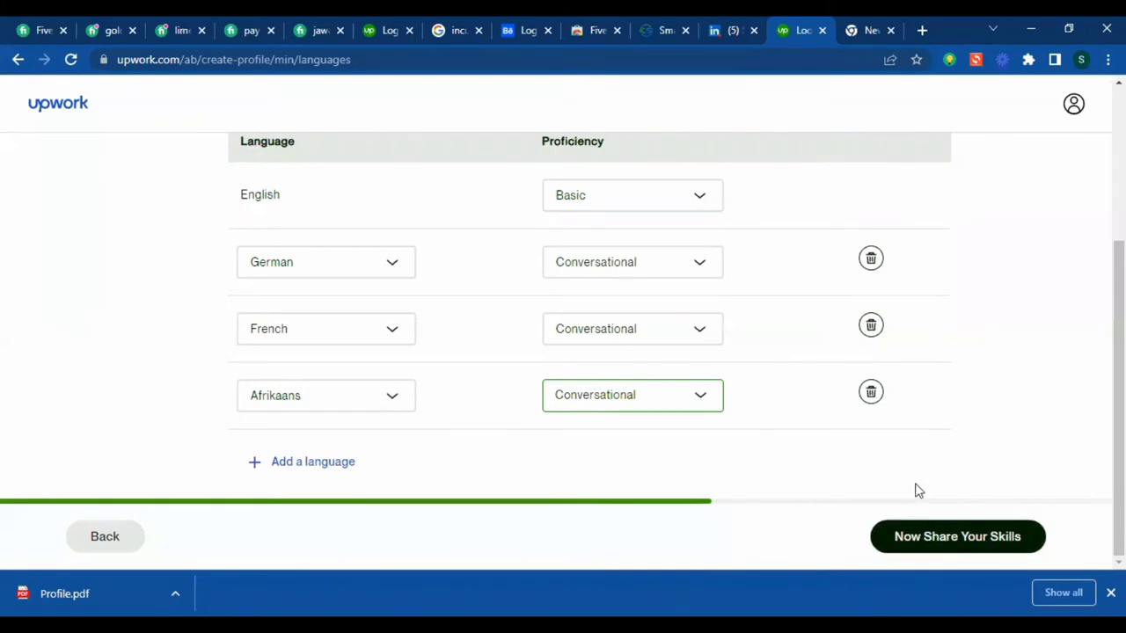
{"action": "left_click", "coordinate": [999, 545]}
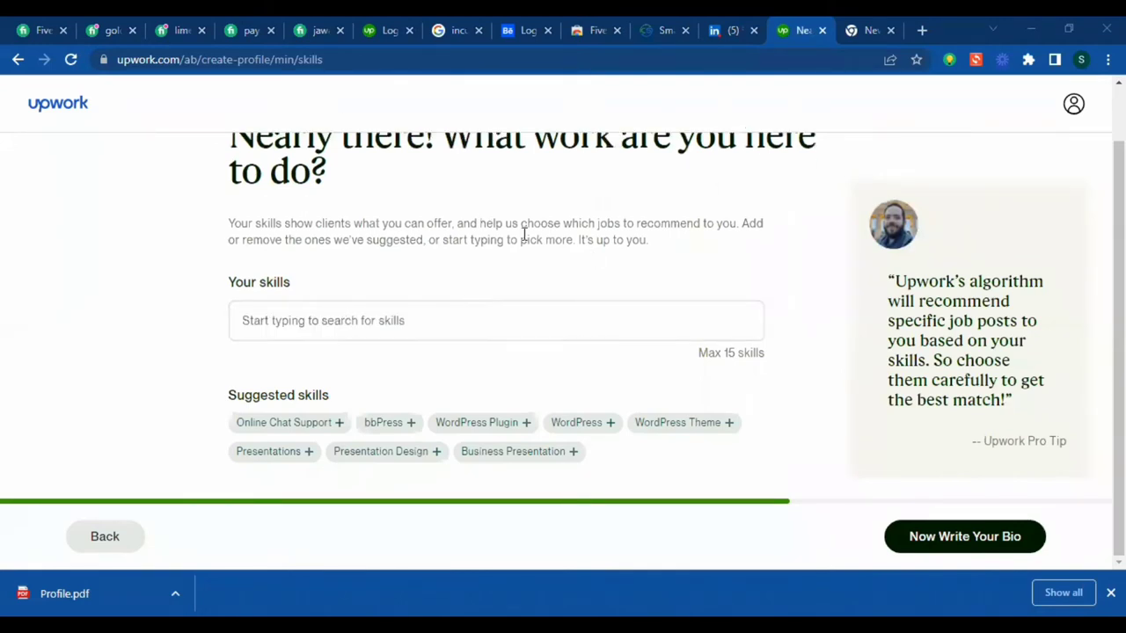
- Scroll the skills page to view suggestions such as WordPress, WordPress Plugin and bbPress
{"action": "scroll", "coordinate": [202, 206], "scroll_direction": "up", "scroll_amount": 1}
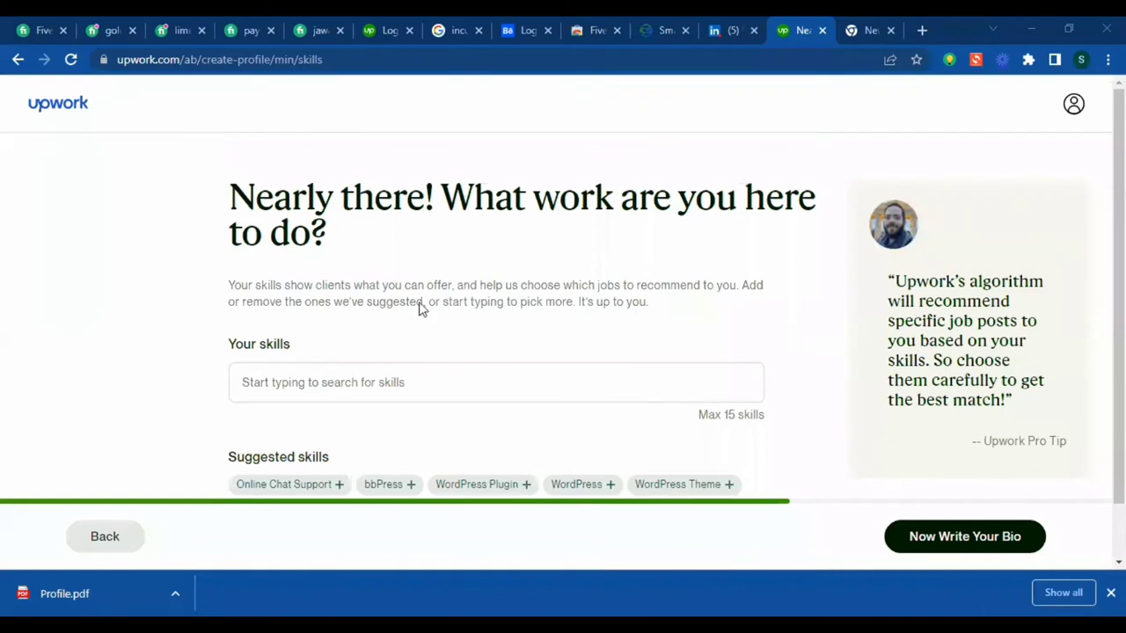
{"action": "scroll", "coordinate": [370, 308], "scroll_direction": "down", "scroll_amount": 1}
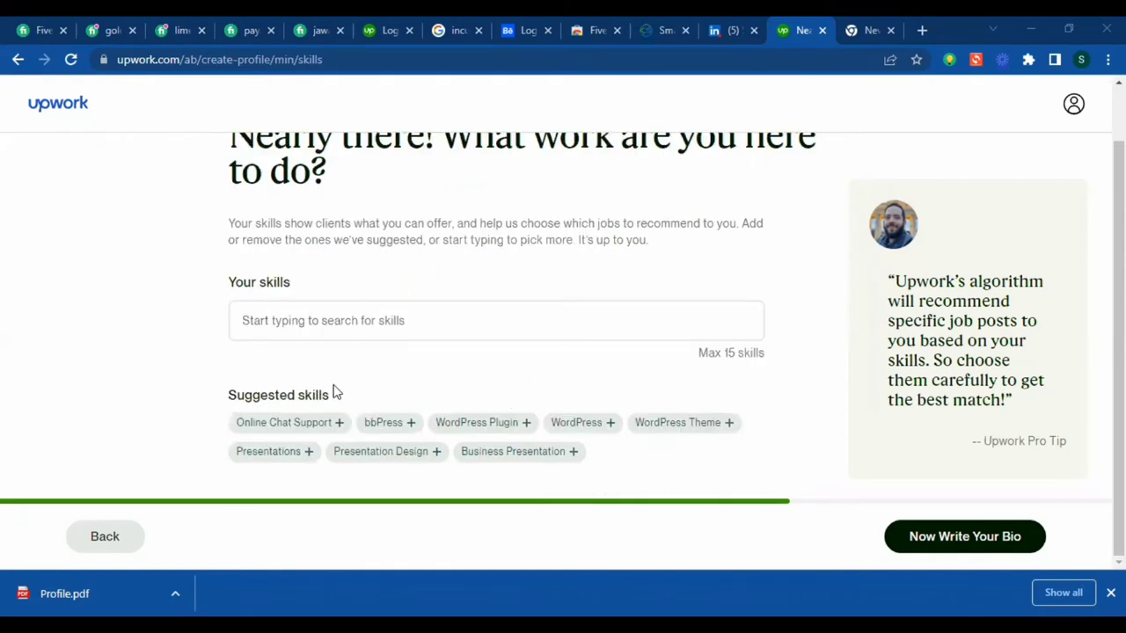
- Add WordPress and WordPress Plugin from the suggested skills
{"action": "left_click_drag", "start_coordinate": [218, 396], "coordinate": [463, 362]}
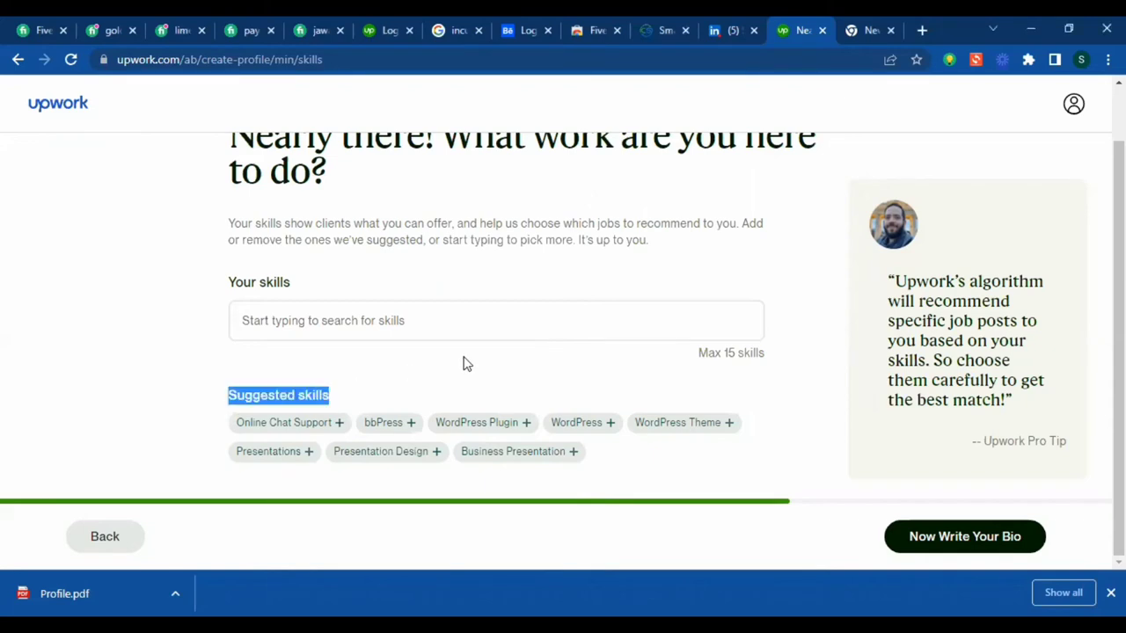
{"action": "left_click", "coordinate": [488, 387]}
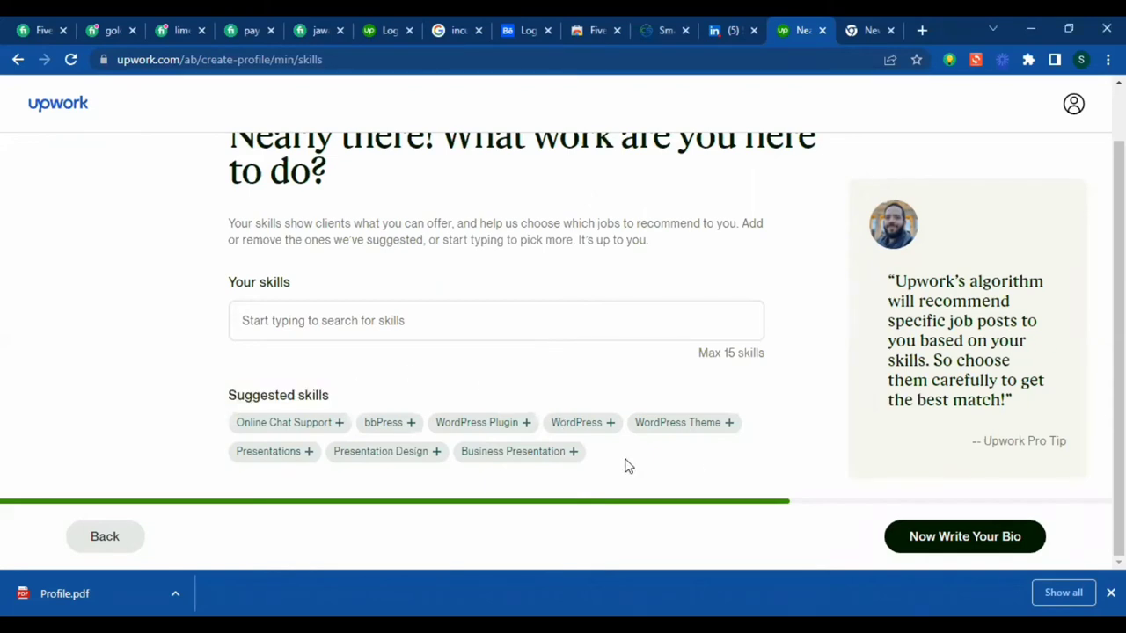
{"action": "left_click", "coordinate": [578, 426]}
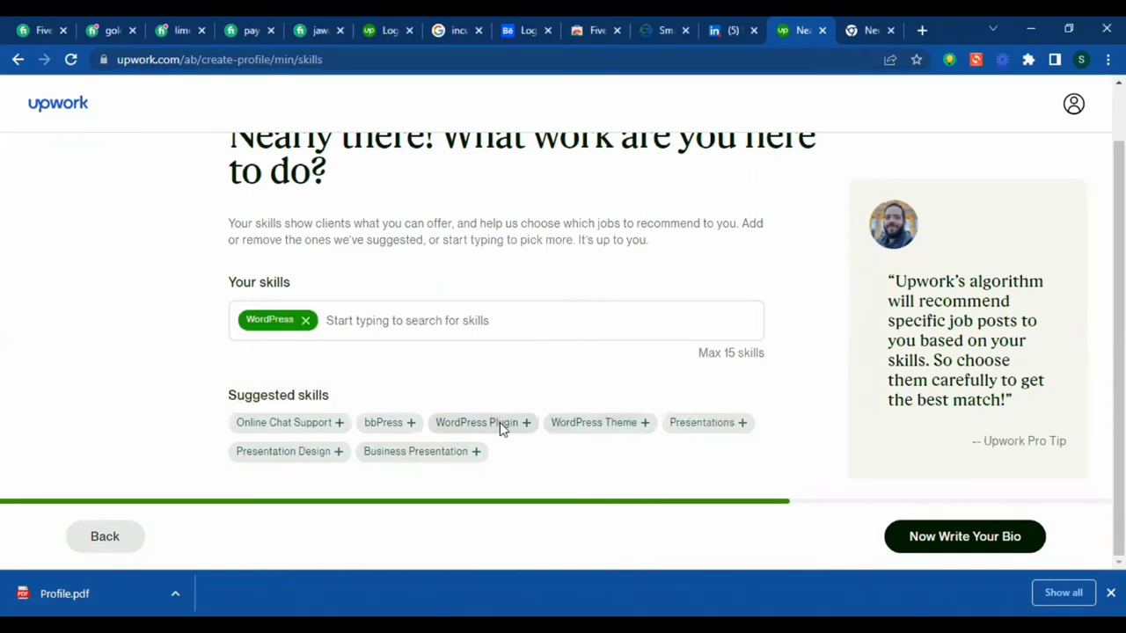
{"action": "left_click", "coordinate": [500, 422]}
- Search 'website' in Your skills and add Website and Website Backup
{"action": "left_click", "coordinate": [481, 331]}
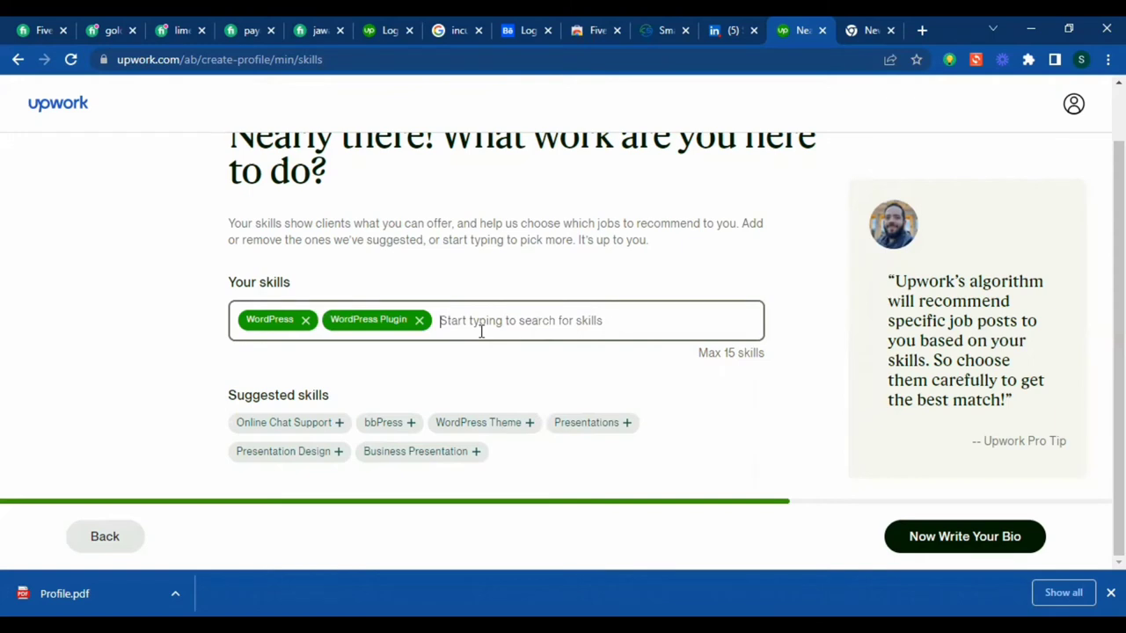
{"action": "type", "text": "Wev"}
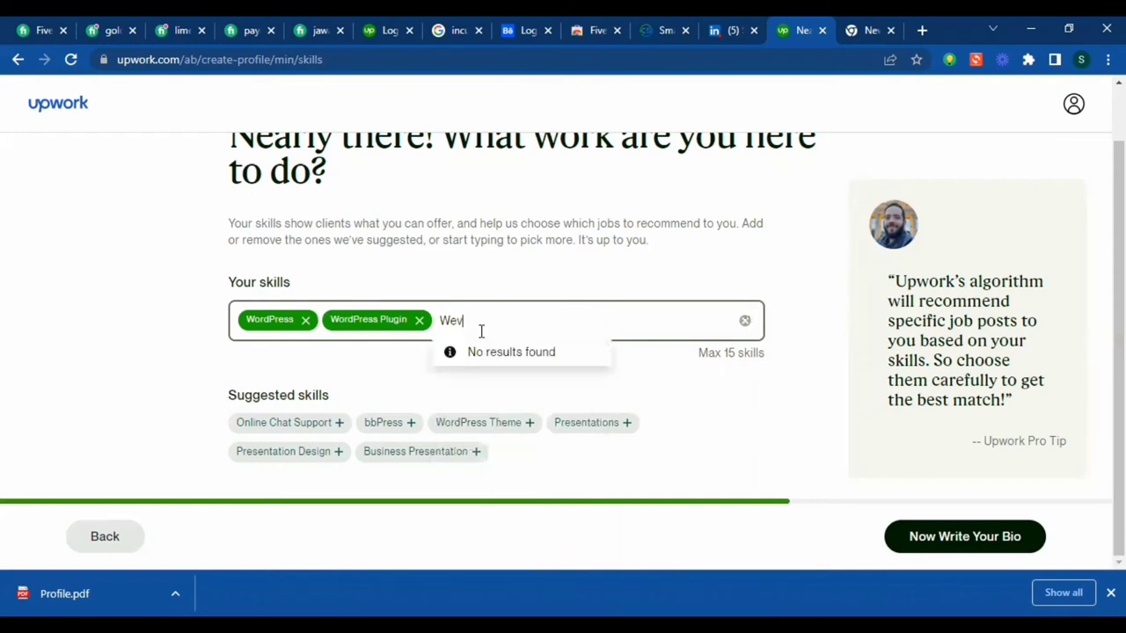
{"action": "key", "text": "BackSpace"}
{"action": "type", "text": "bsite"}
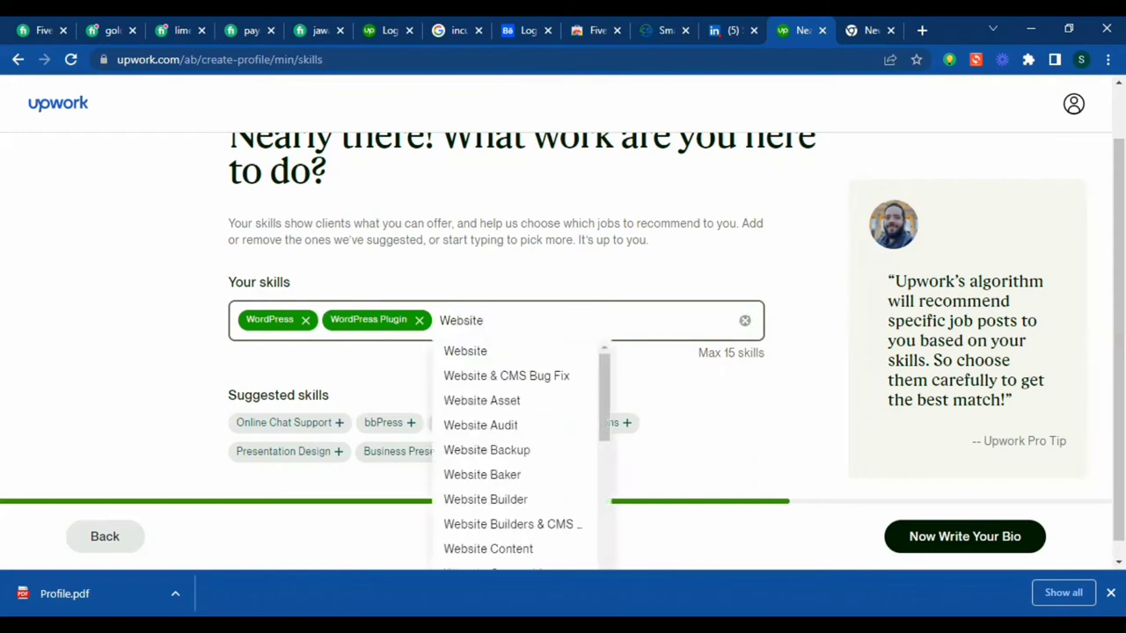
{"action": "left_click", "coordinate": [494, 355]}
{"action": "type", "text": "w"}
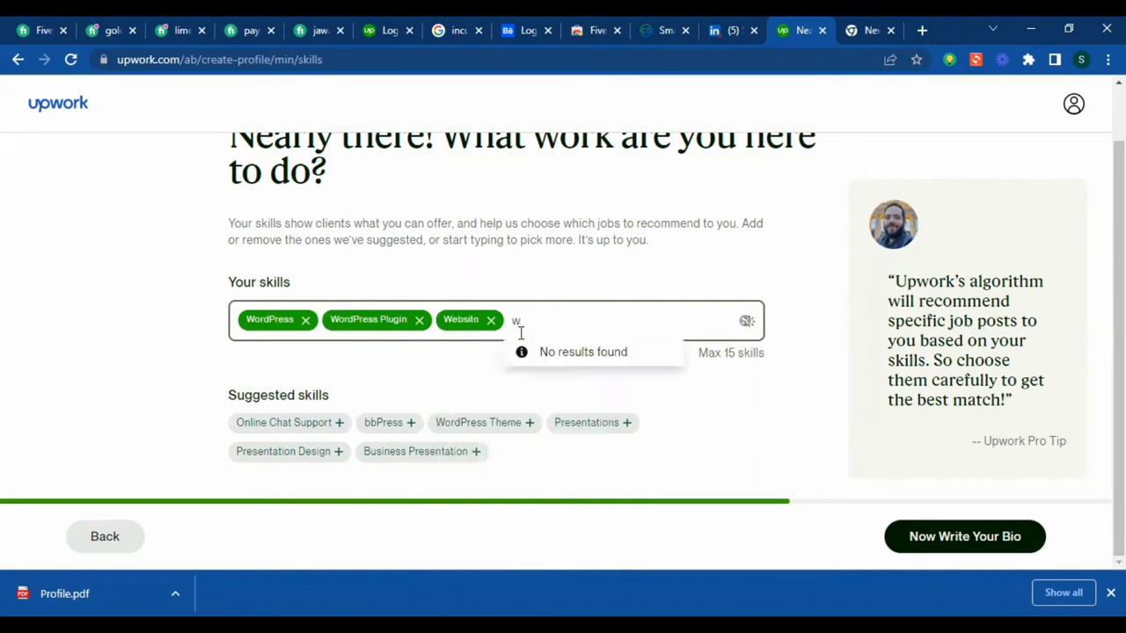
{"action": "type", "text": "ebsite d"}
{"action": "key", "text": "BackSpace"}
{"action": "key", "text": "BackSpace"}
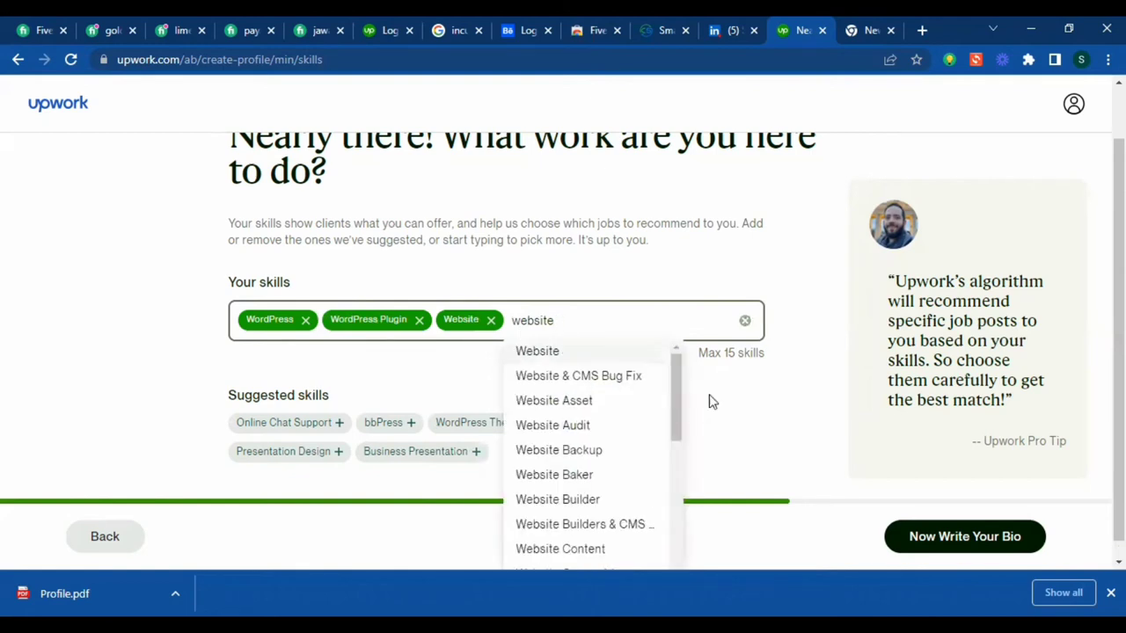
{"action": "left_click", "coordinate": [605, 452]}
- Search 'wordpress' and add WordPress Customization and WordPress Development as skills
{"action": "type", "text": "wor"}
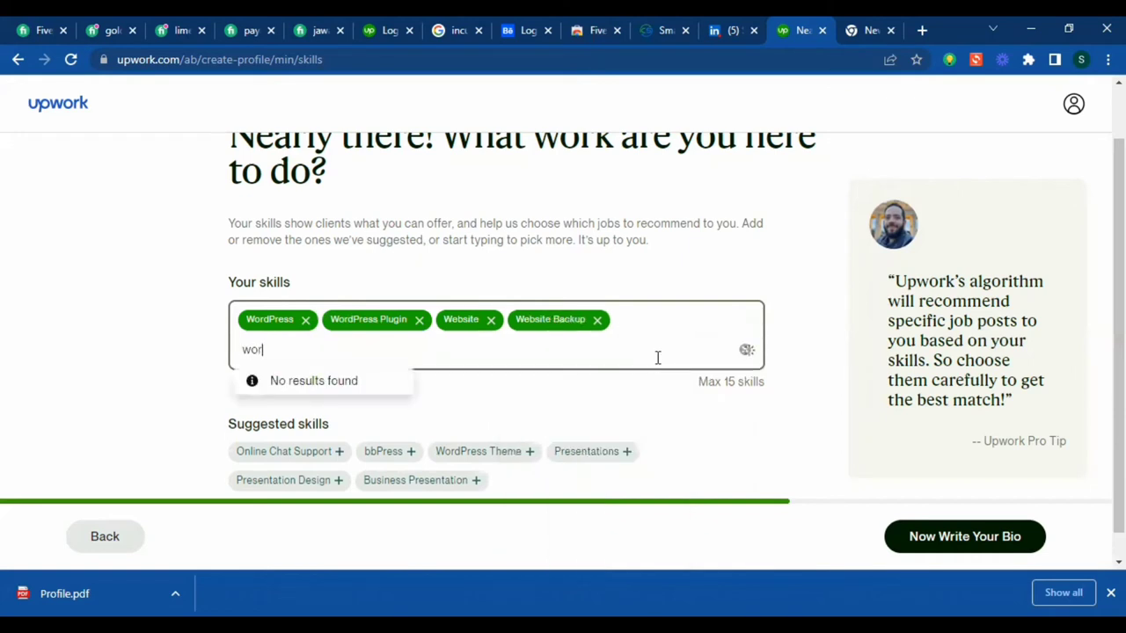
{"action": "type", "text": "dpress"}
{"action": "scroll", "coordinate": [330, 403], "scroll_direction": "down", "scroll_amount": 3}
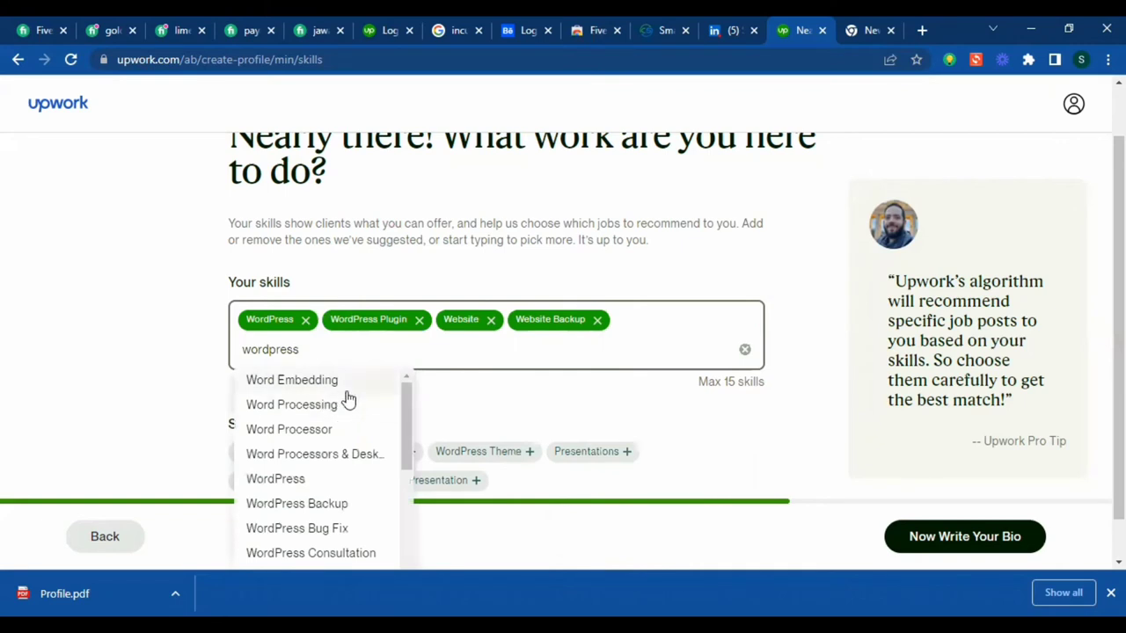
{"action": "scroll", "coordinate": [357, 400], "scroll_direction": "down", "scroll_amount": 2}
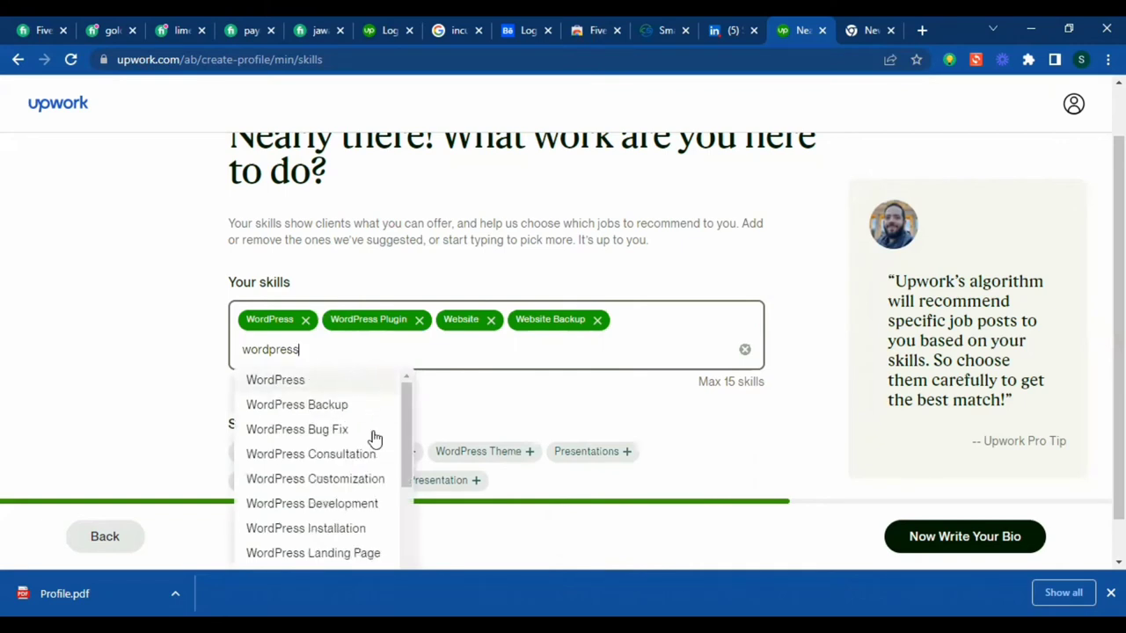
{"action": "left_click", "coordinate": [342, 384]}
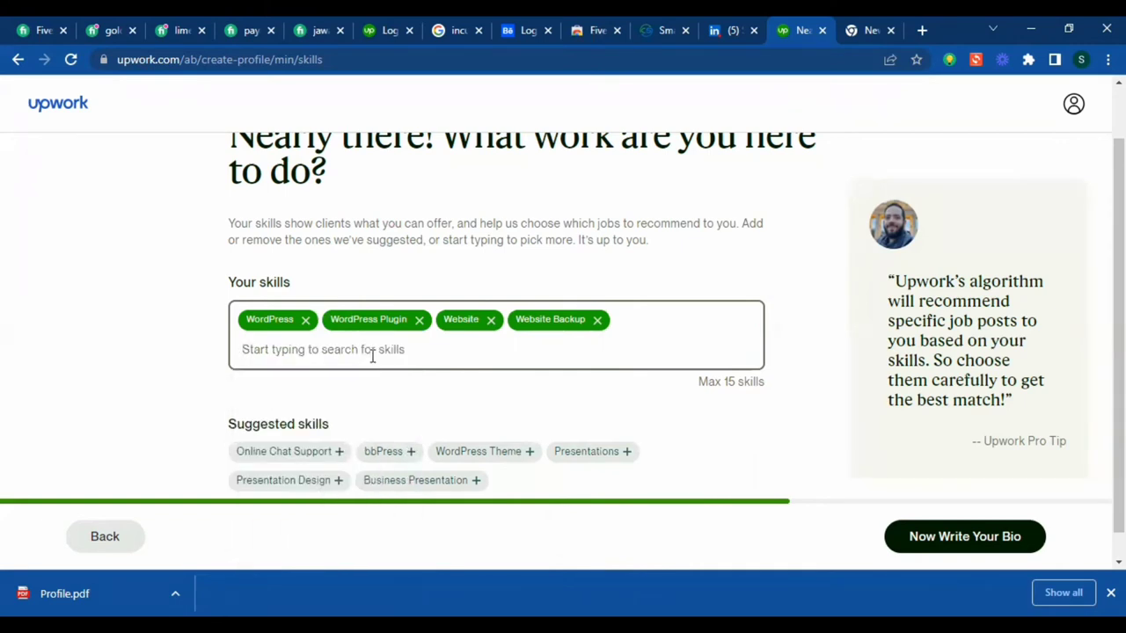
{"action": "type", "text": "wordpre"}
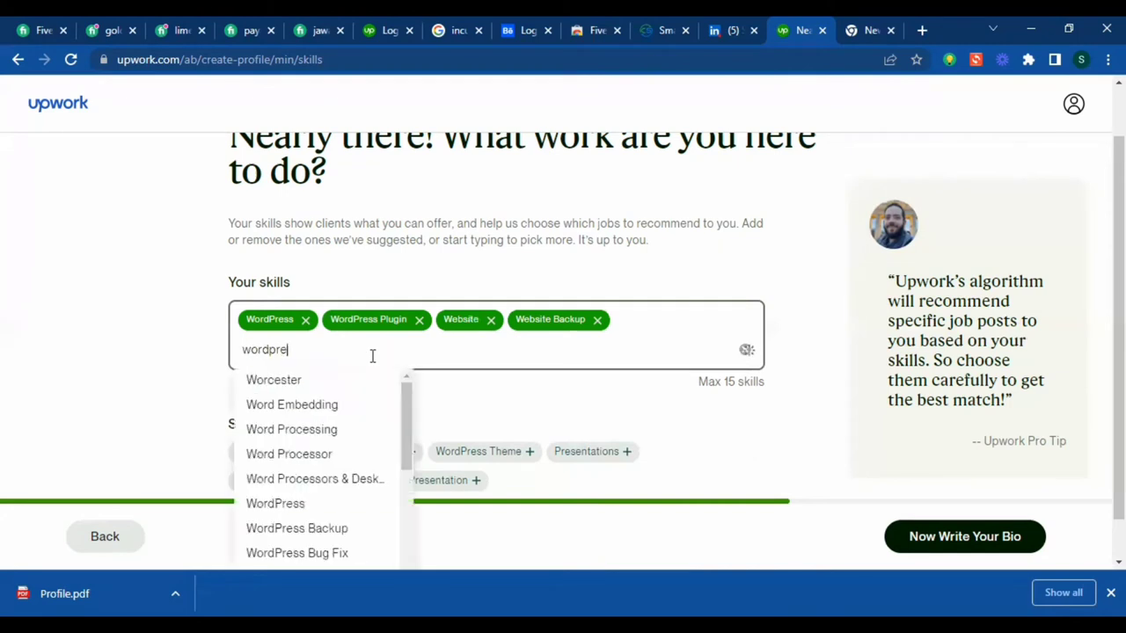
{"action": "type", "text": "ss"}
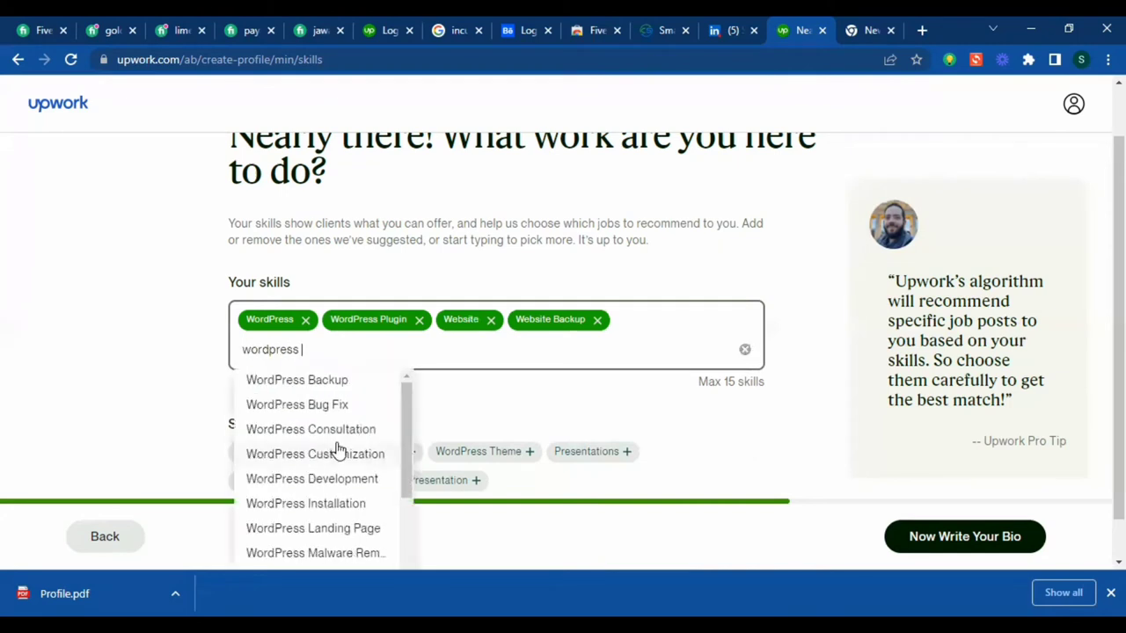
{"action": "left_click", "coordinate": [339, 453]}
{"action": "type", "text": "wo"}
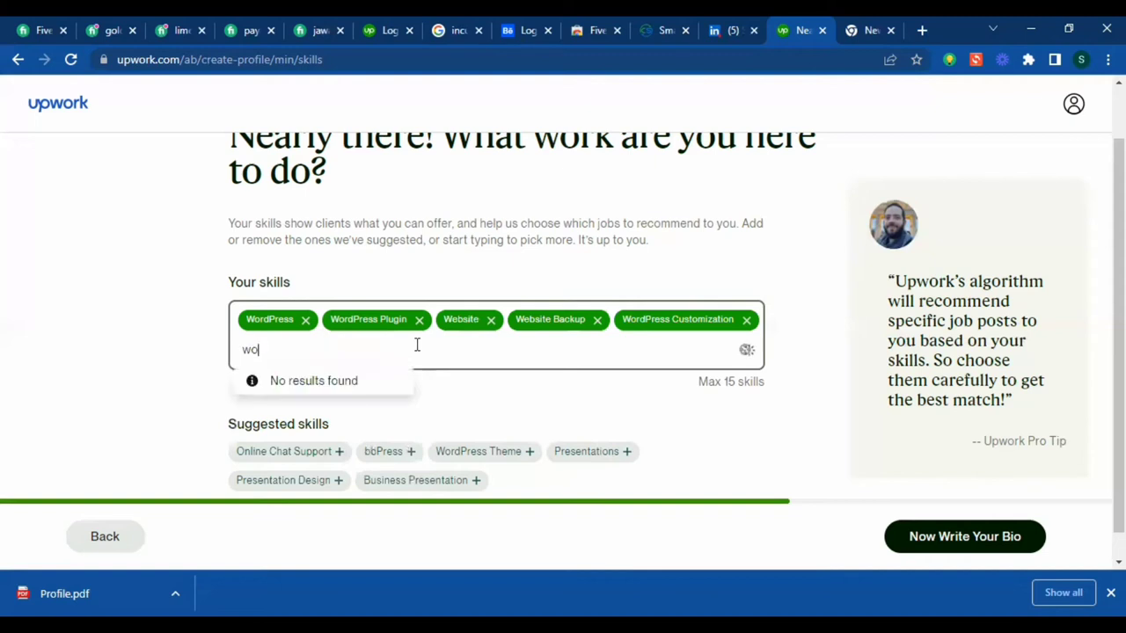
{"action": "type", "text": "rdpressc"}
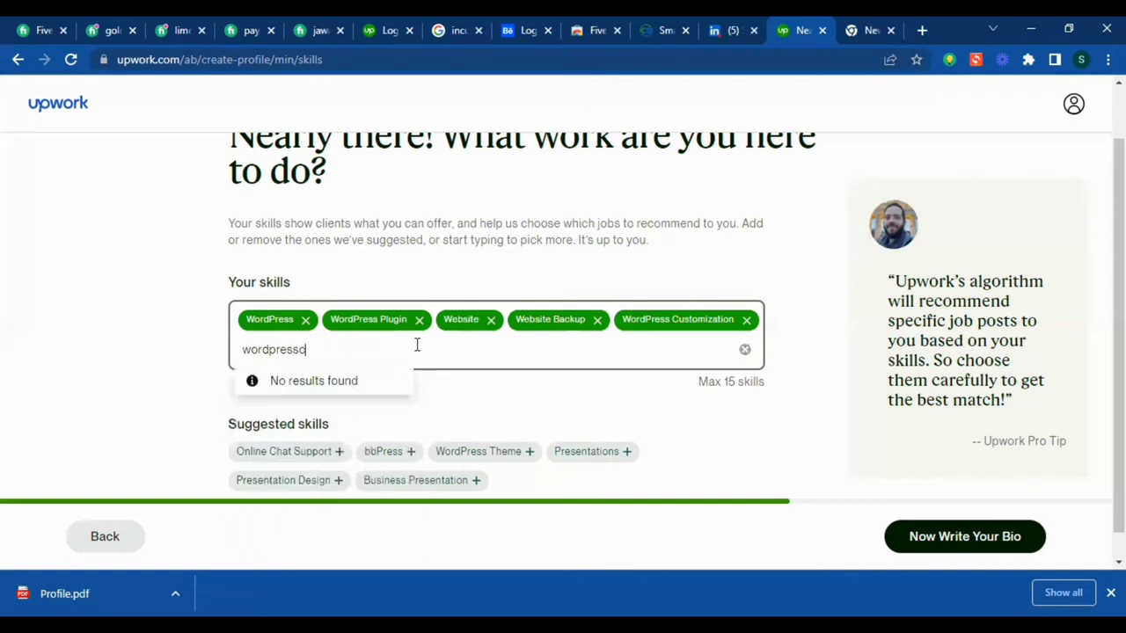
{"action": "key", "text": "BackSpace"}
{"action": "scroll", "coordinate": [341, 499], "scroll_direction": "down", "scroll_amount": 1}
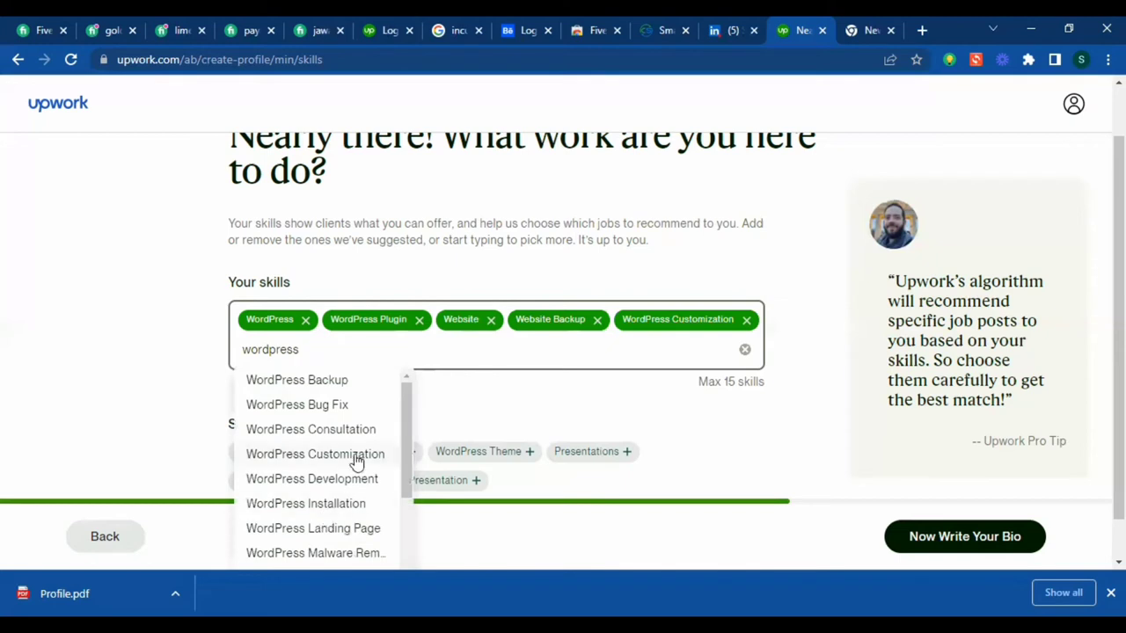
{"action": "left_click", "coordinate": [353, 487]}
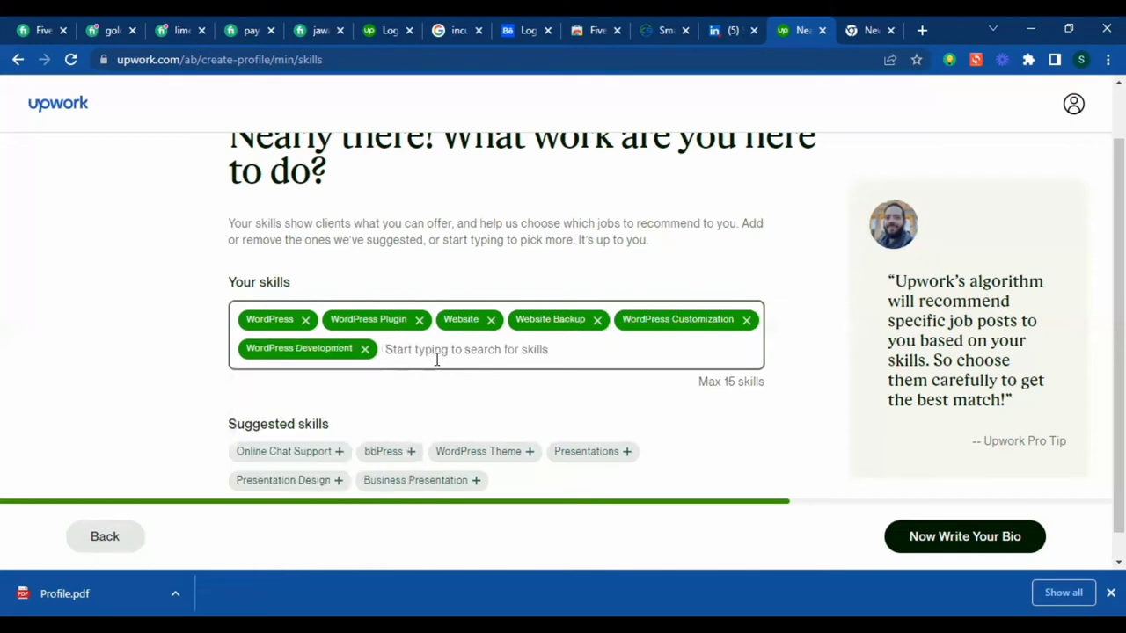
- Add WordPress Landing Page and WordPress Bug Fix from the 'wordpress' search results
{"action": "type", "text": "wordpres"}
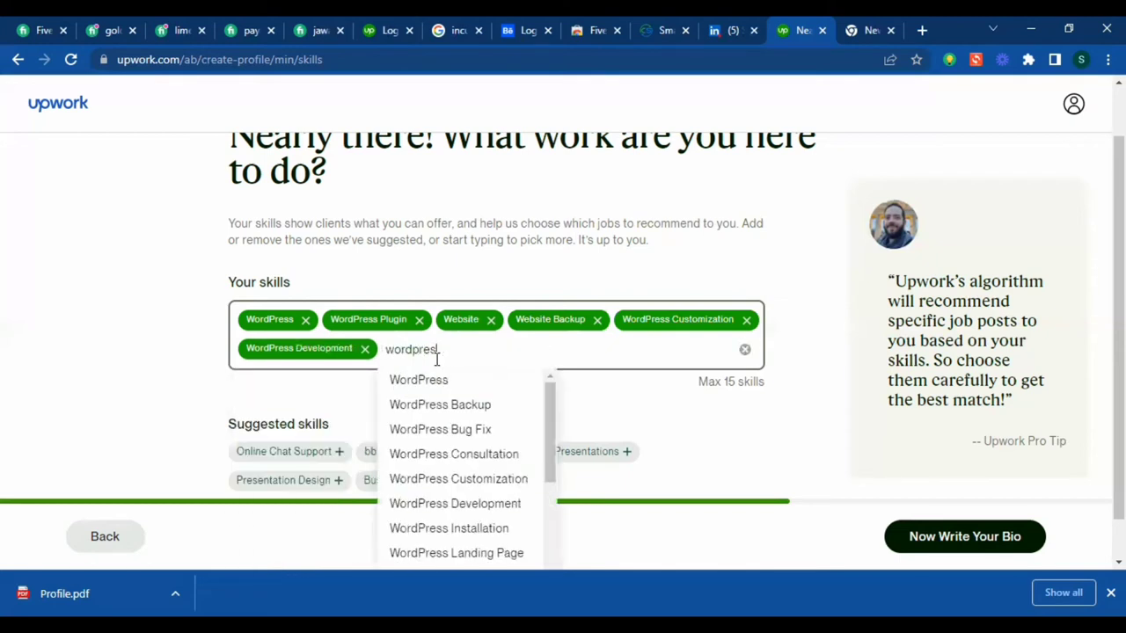
{"action": "type", "text": "s"}
{"action": "left_click", "coordinate": [474, 512]}
{"action": "type", "text": "wordpress"}
{"action": "left_click", "coordinate": [487, 553]}
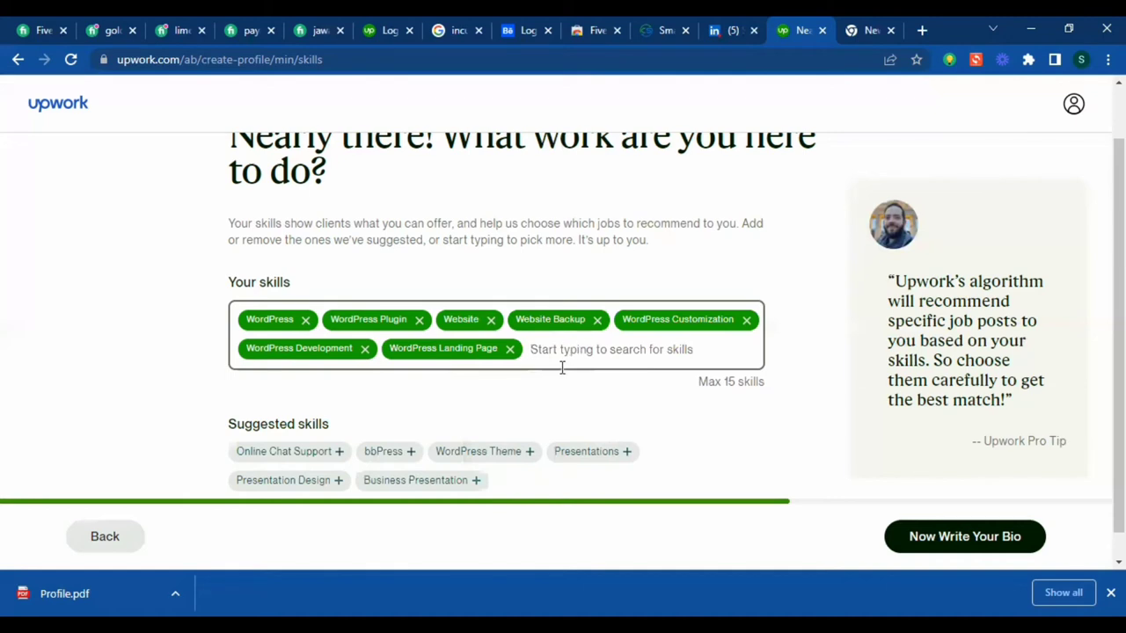
{"action": "type", "text": "wordpre"}
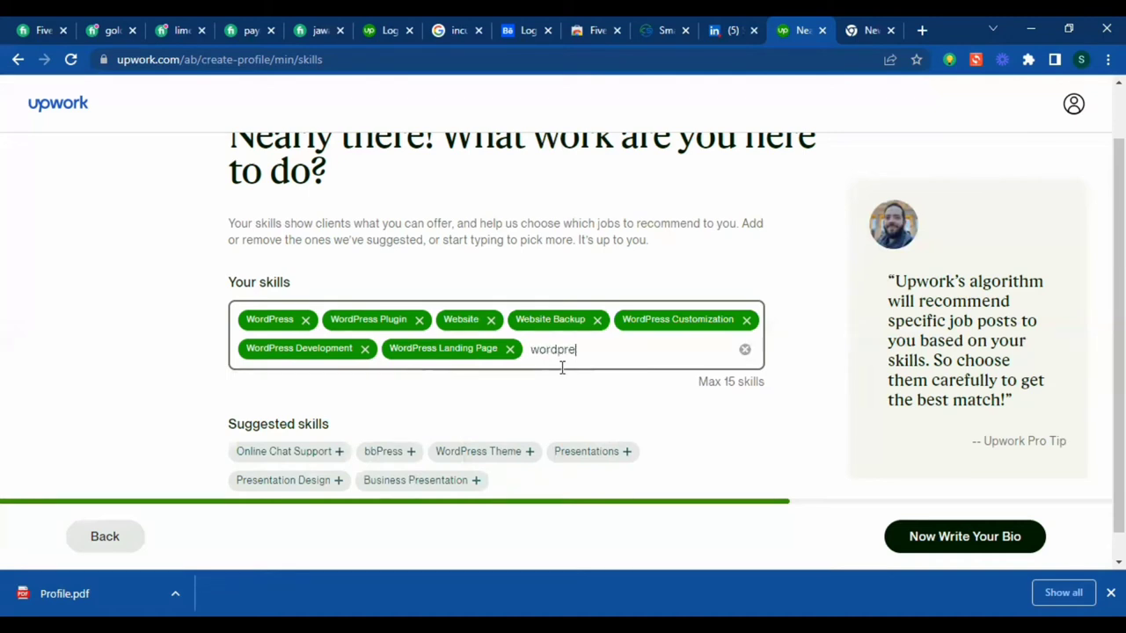
{"action": "type", "text": "ss"}
{"action": "left_click", "coordinate": [605, 348]}
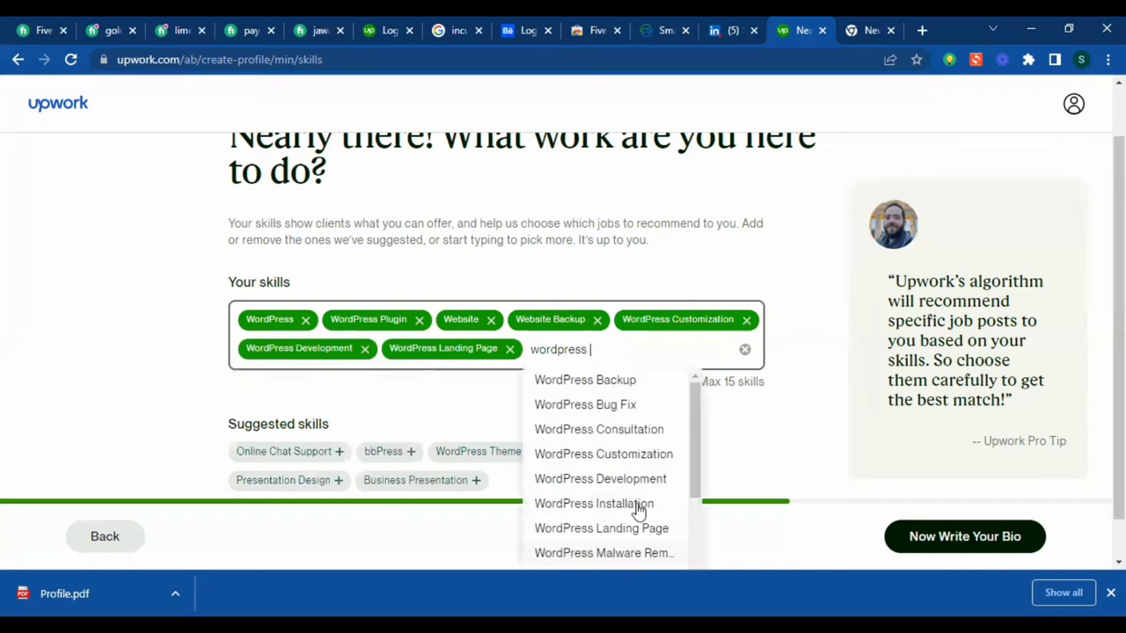
{"action": "left_click", "coordinate": [625, 405]}
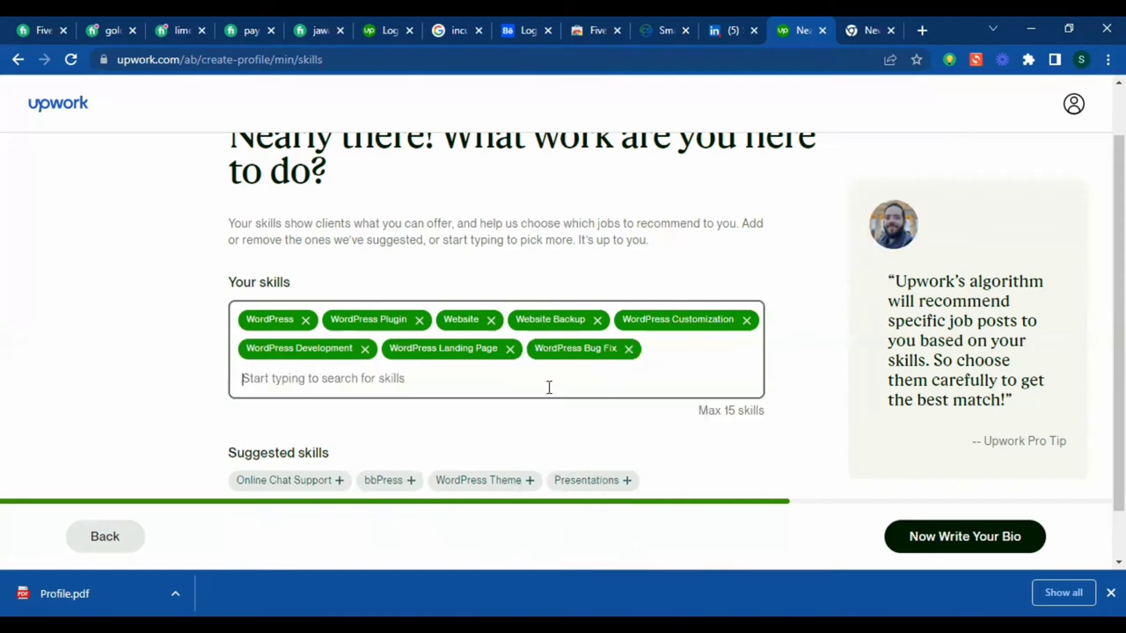
- Add WordPress Backup, WordPress Installation, and a custom 'website design' skill
{"action": "type", "text": "worp"}
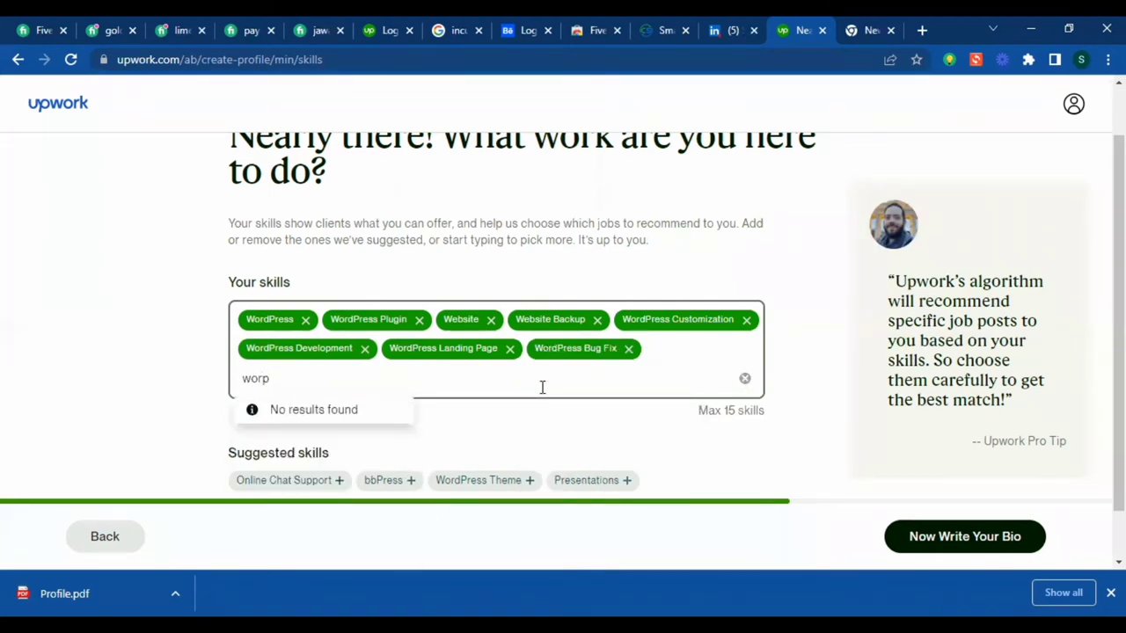
{"action": "key", "text": "BackSpace"}
{"action": "type", "text": "dpress"}
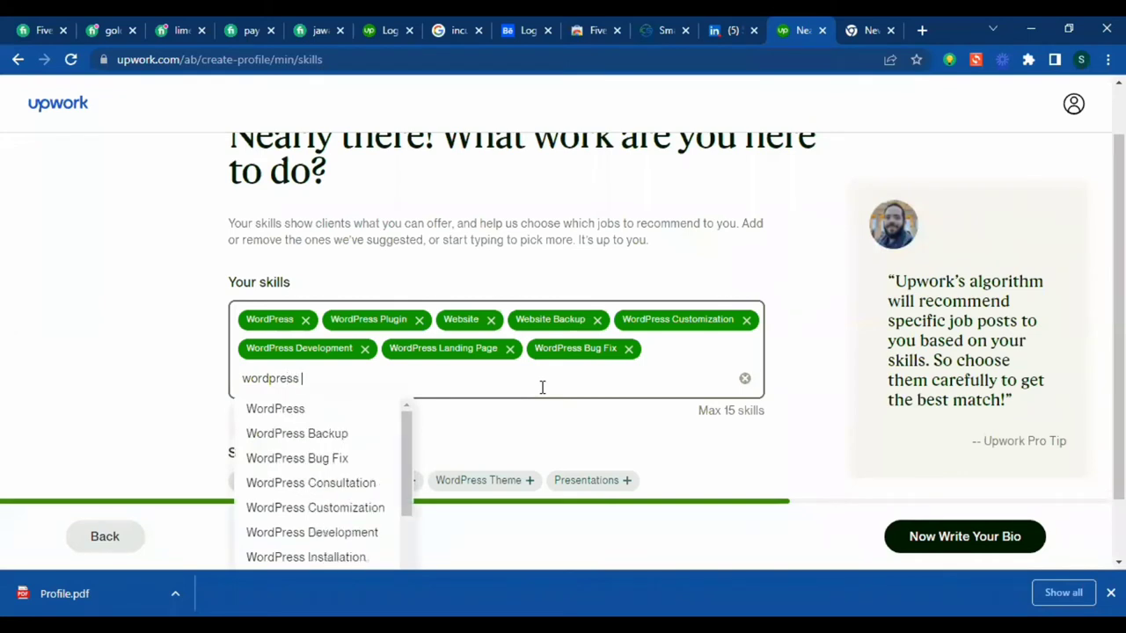
{"action": "left_click", "coordinate": [353, 412]}
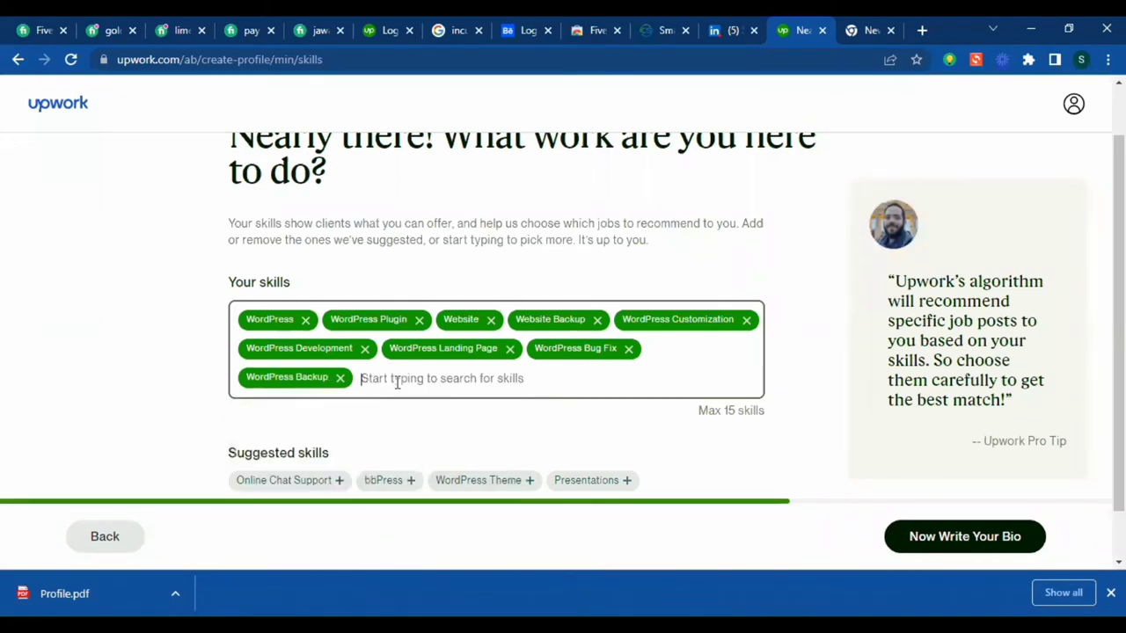
{"action": "type", "text": "word"}
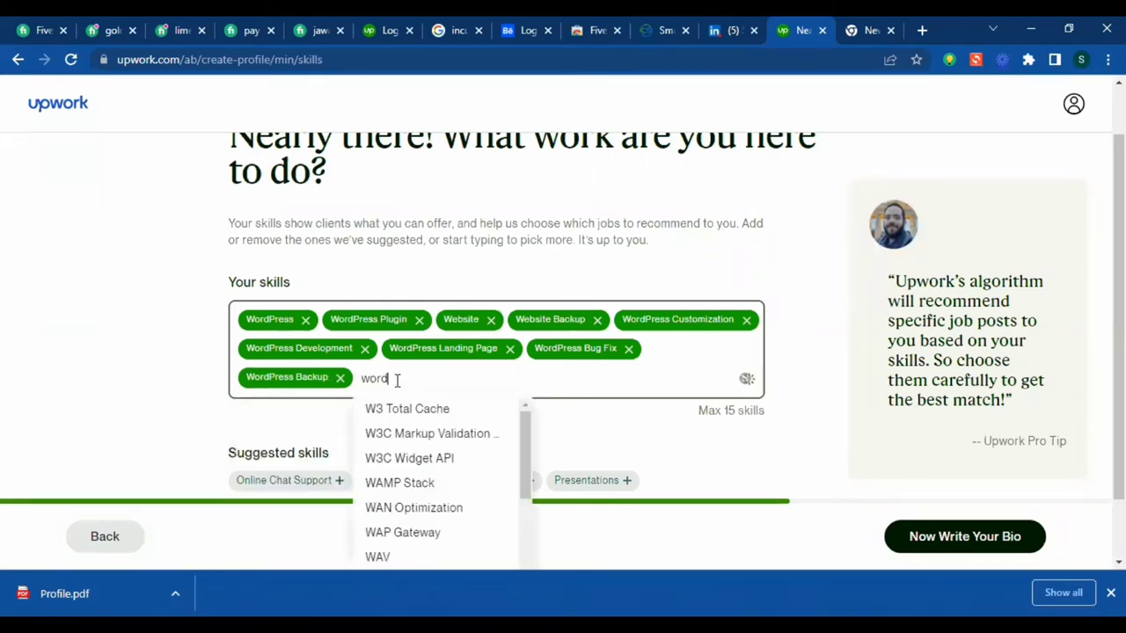
{"action": "type", "text": "press"}
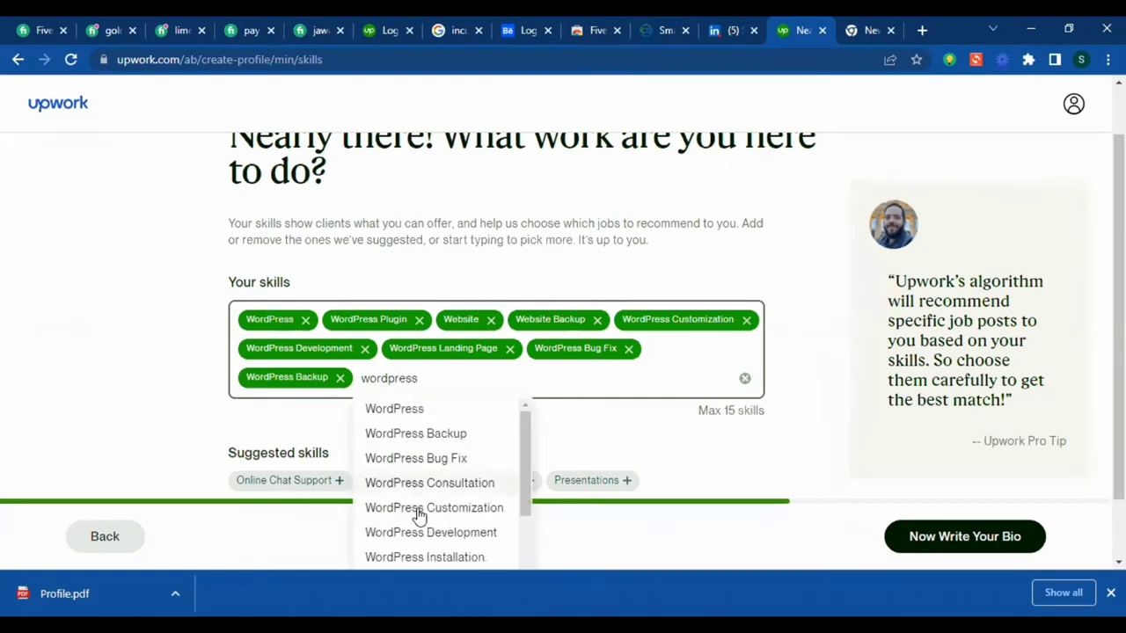
{"action": "left_click", "coordinate": [436, 556]}
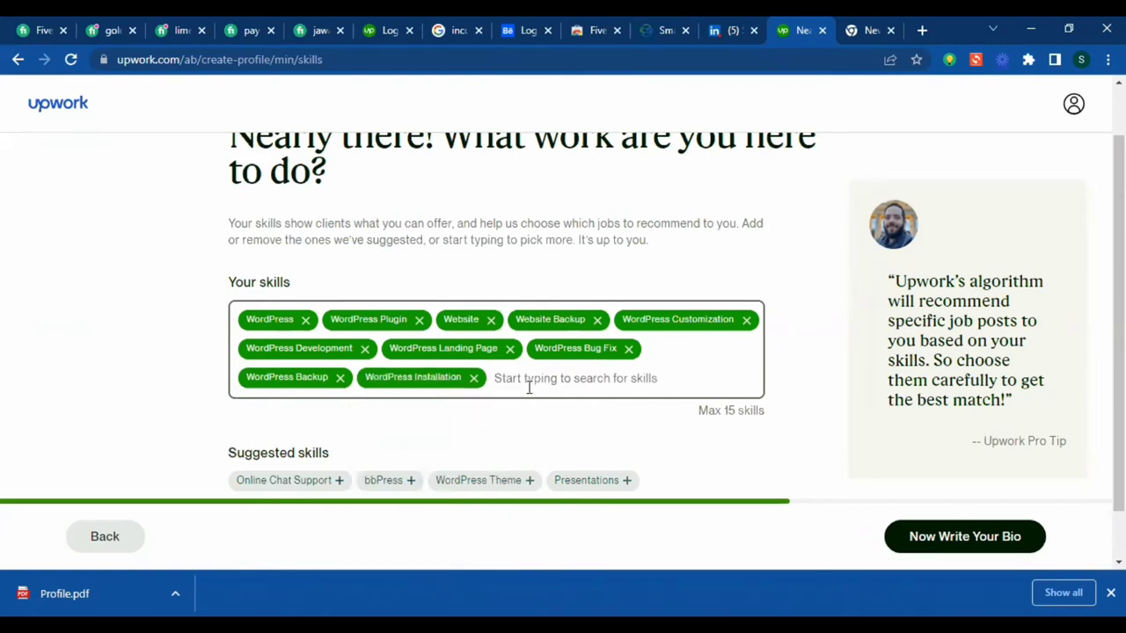
{"action": "type", "text": "website des"}
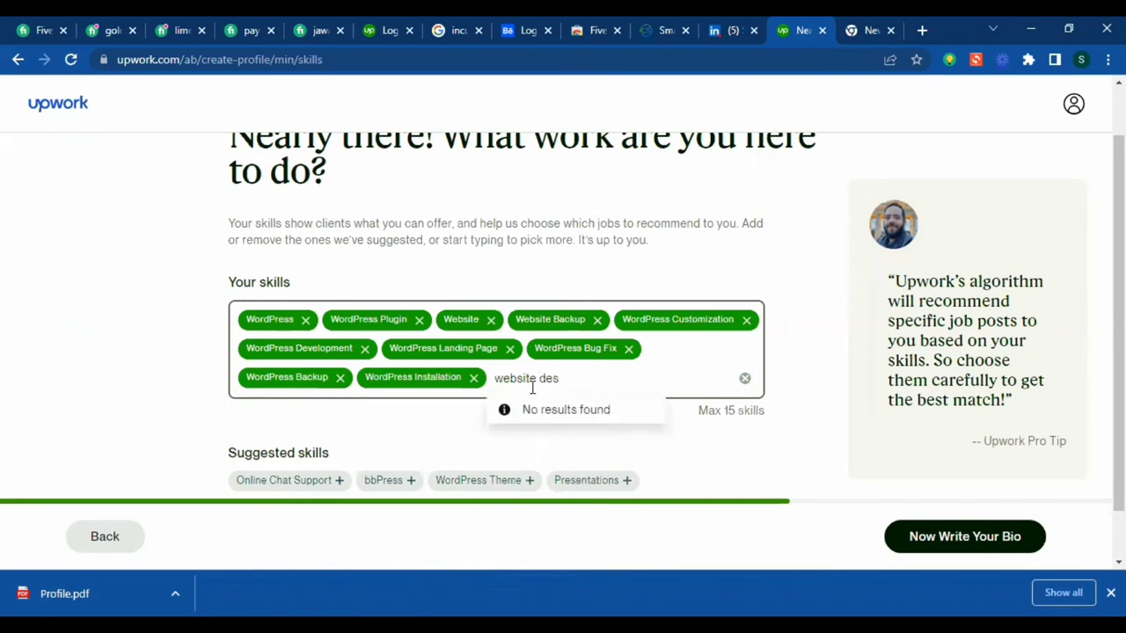
{"action": "type", "text": "ign"}
{"action": "key", "text": "Return"}
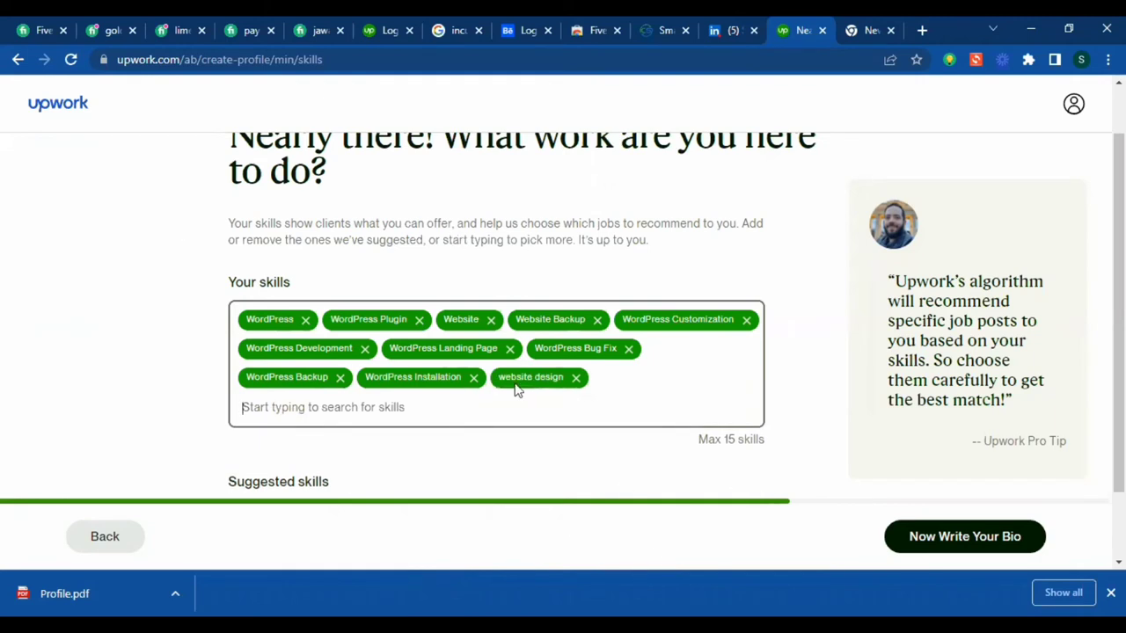
- Clear the unmatched 'WP website' search and add WooCommerce via 'wooc'
{"action": "left_click", "coordinate": [325, 413]}
{"action": "type", "text": "W"}
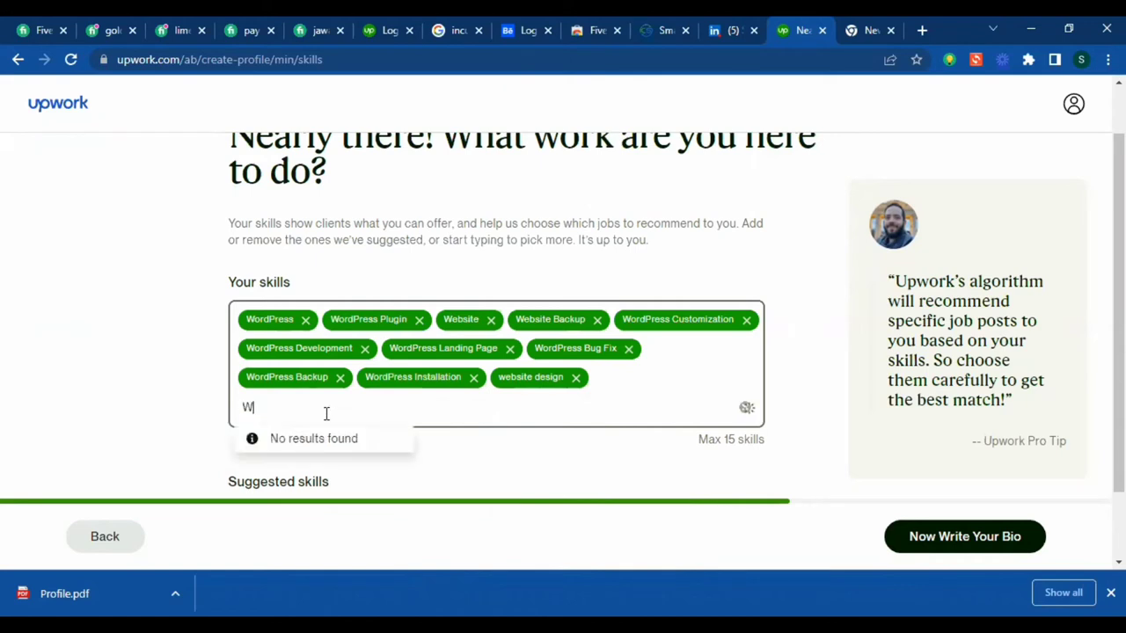
{"action": "type", "text": "p"}
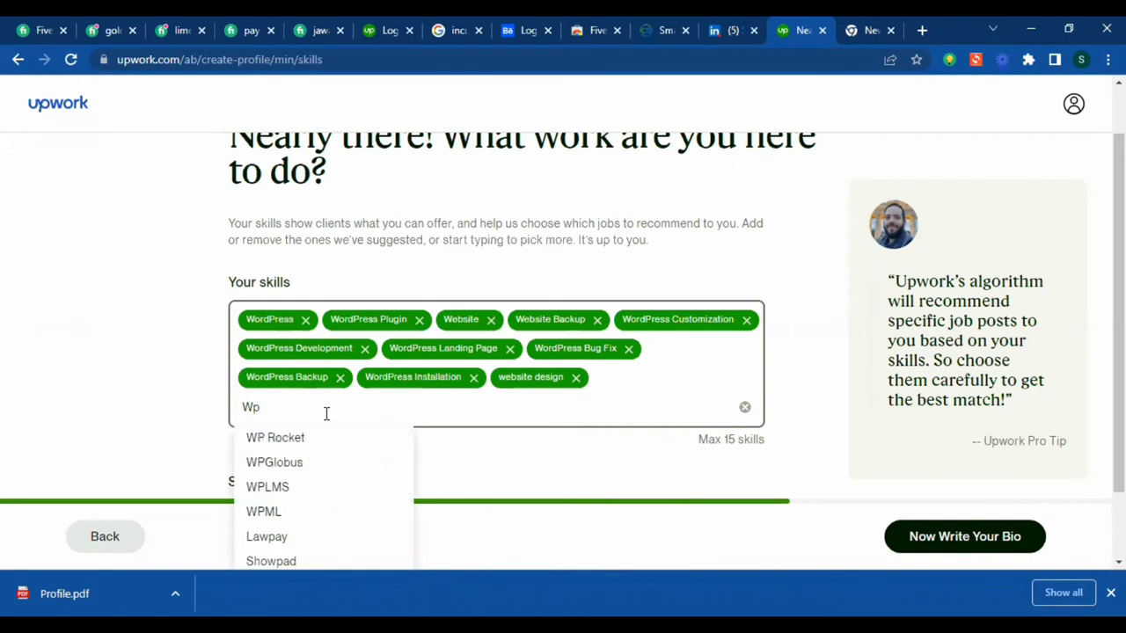
{"action": "key", "text": "BackSpace"}
{"action": "type", "text": "P w"}
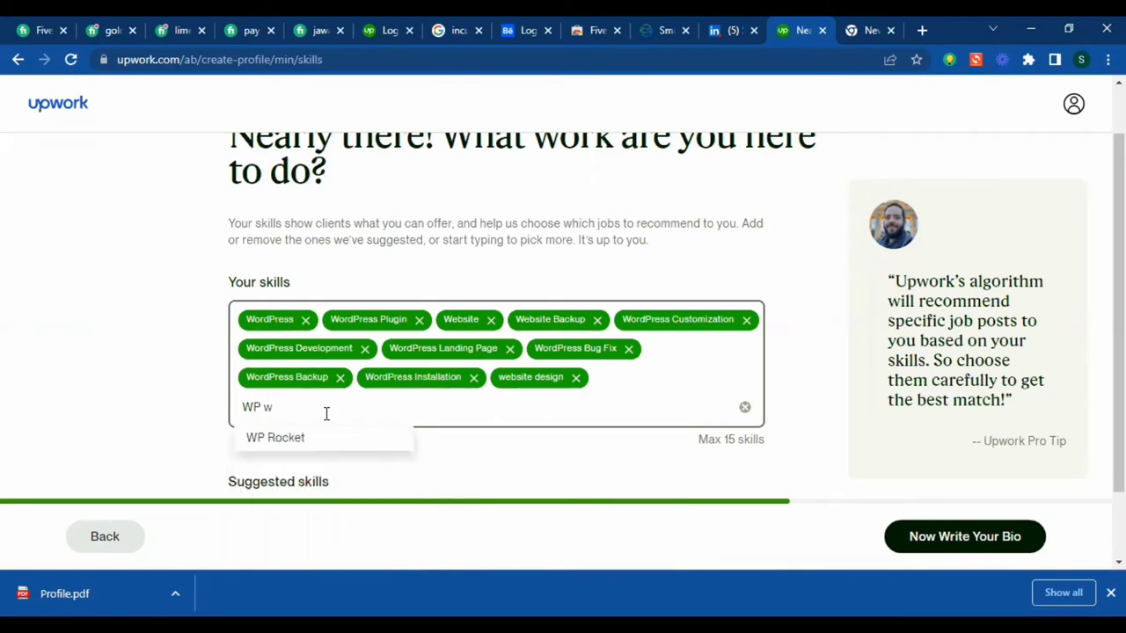
{"action": "type", "text": "ebsite"}
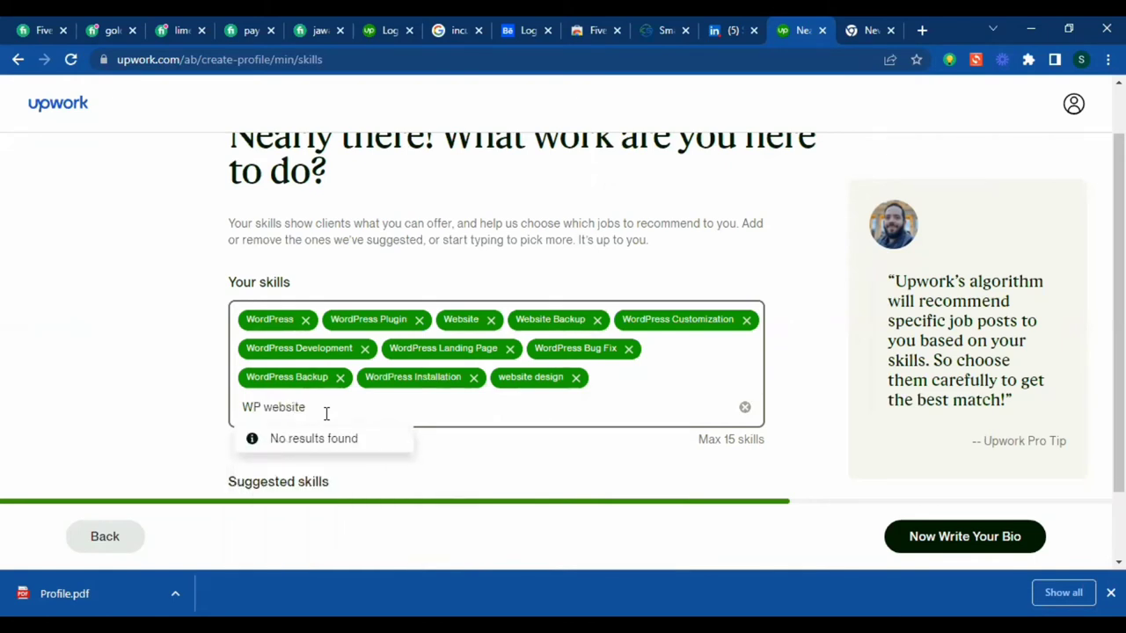
{"action": "key", "text": "ctrl+a"}
{"action": "key", "text": "BackSpace"}
{"action": "type", "text": "woo"}
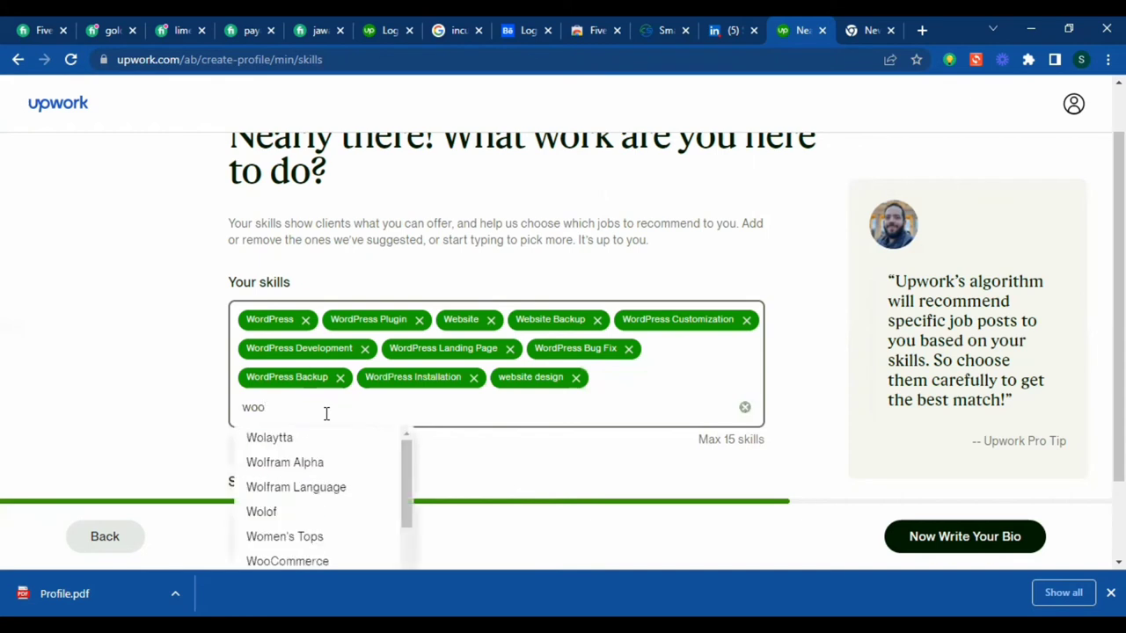
{"action": "type", "text": "c"}
{"action": "left_click", "coordinate": [326, 445]}
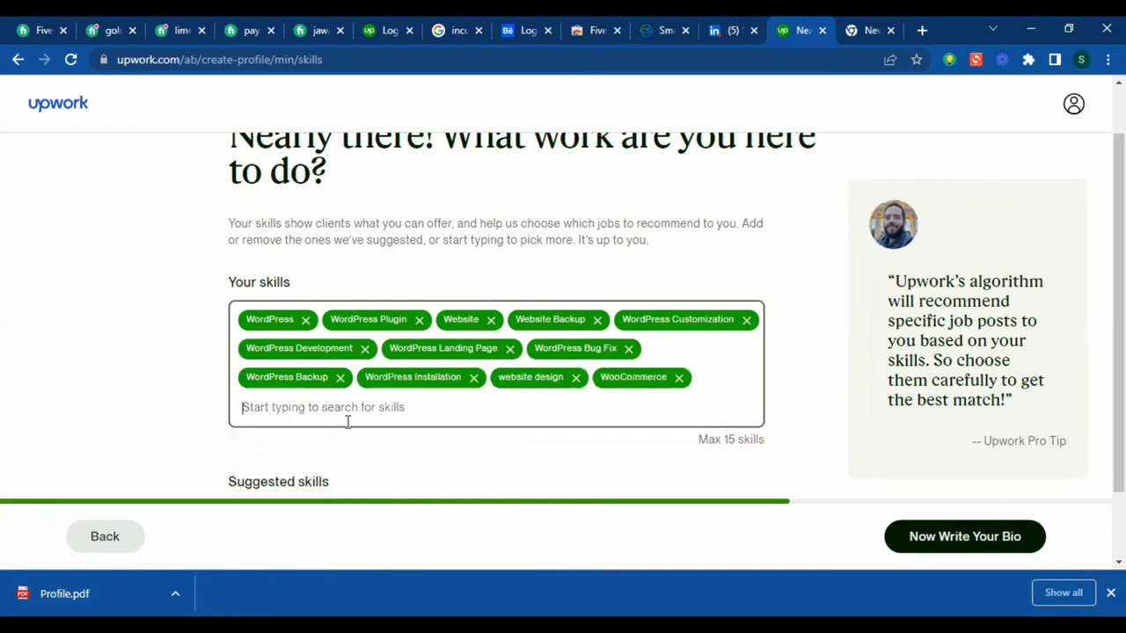
- Add Shopify Theme via 'shopify' and clear the unmatched 'website developer' search
{"action": "type", "text": "sho"}
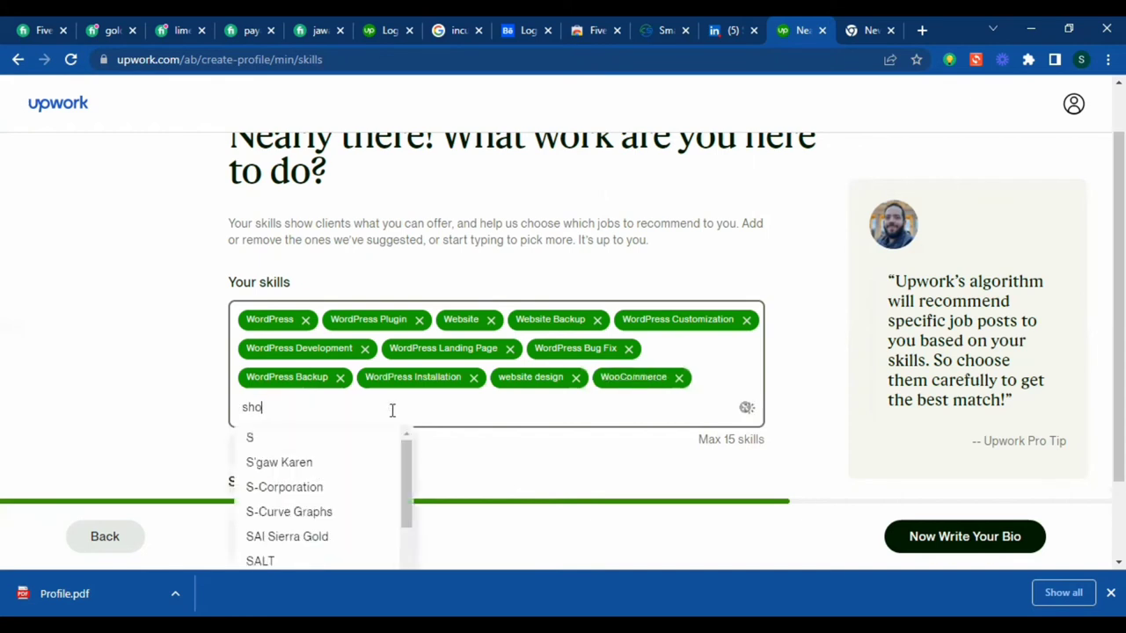
{"action": "type", "text": "pify"}
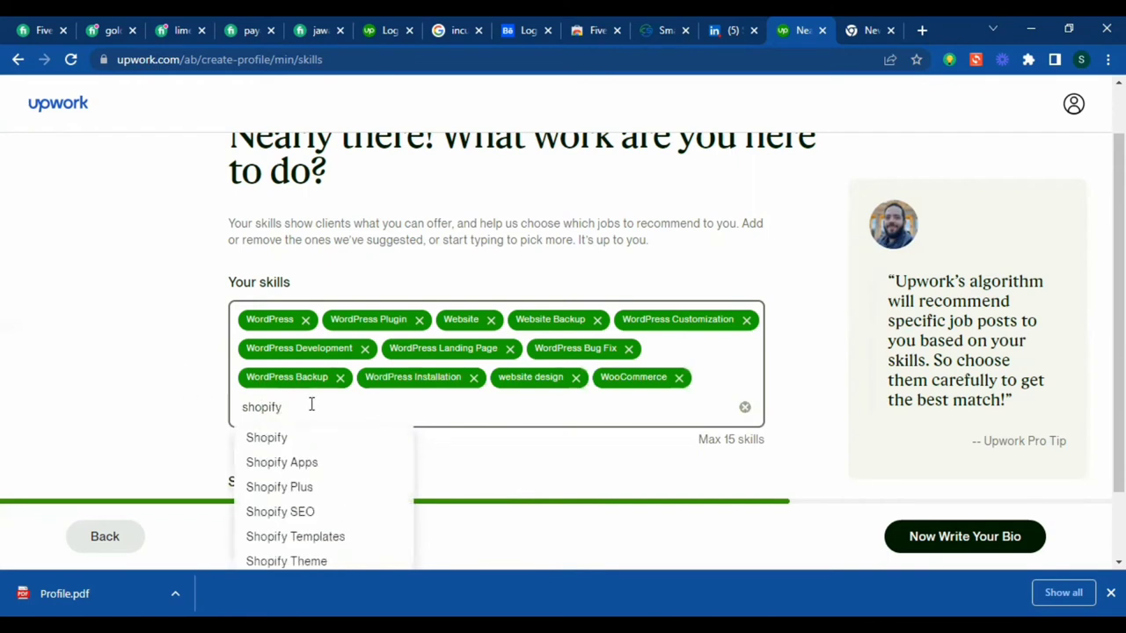
{"action": "left_click_drag", "start_coordinate": [317, 563], "coordinate": [358, 495]}
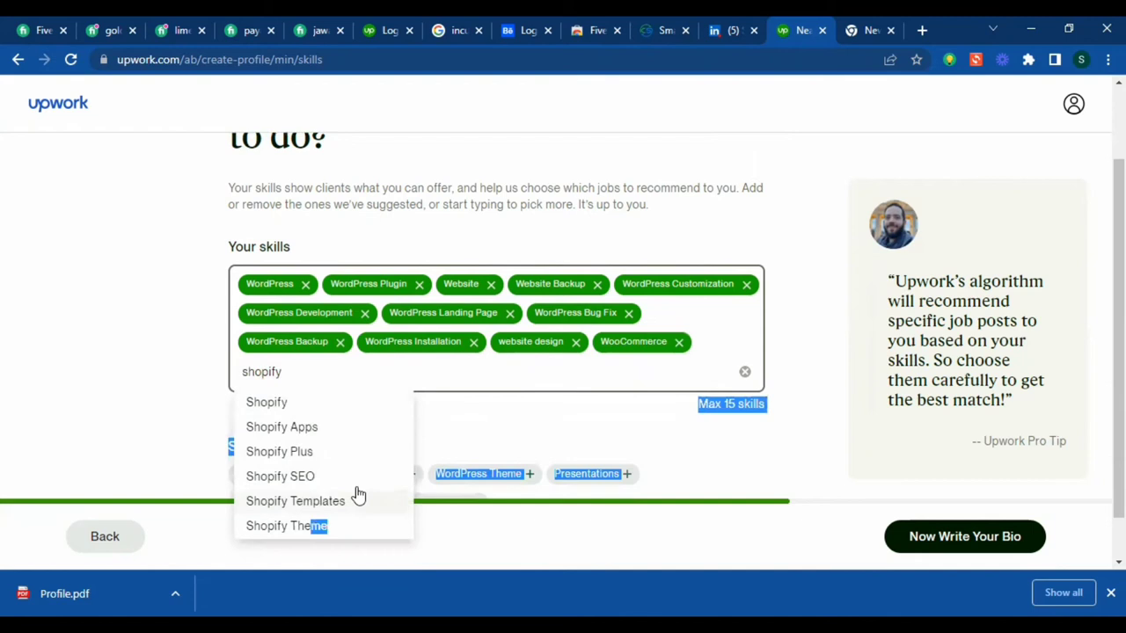
{"action": "left_click", "coordinate": [307, 528]}
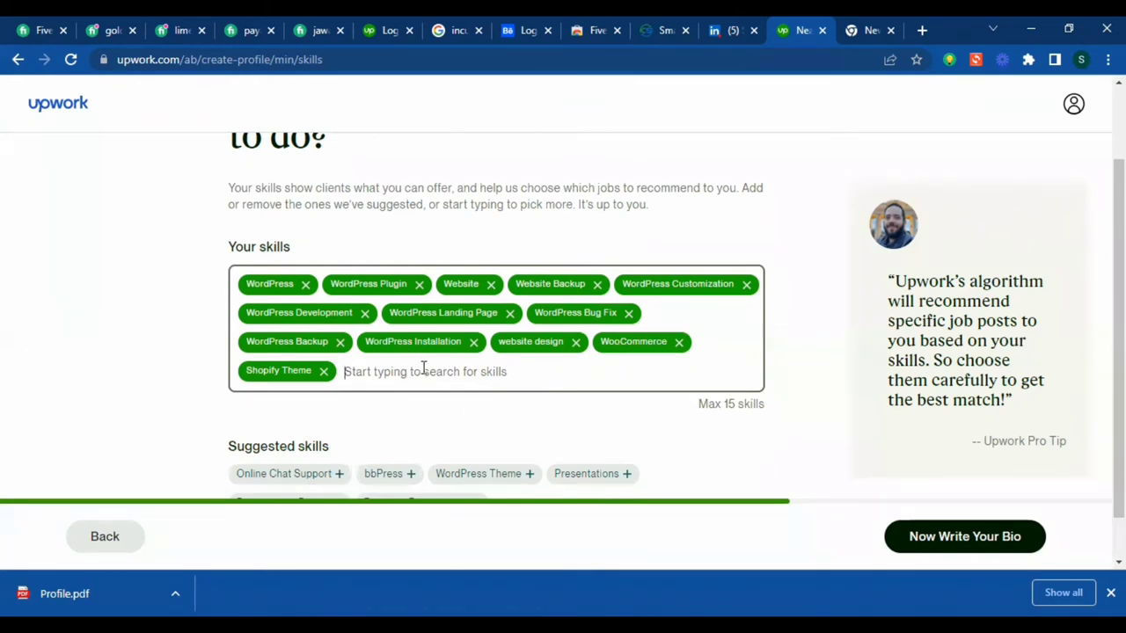
{"action": "type", "text": "we"}
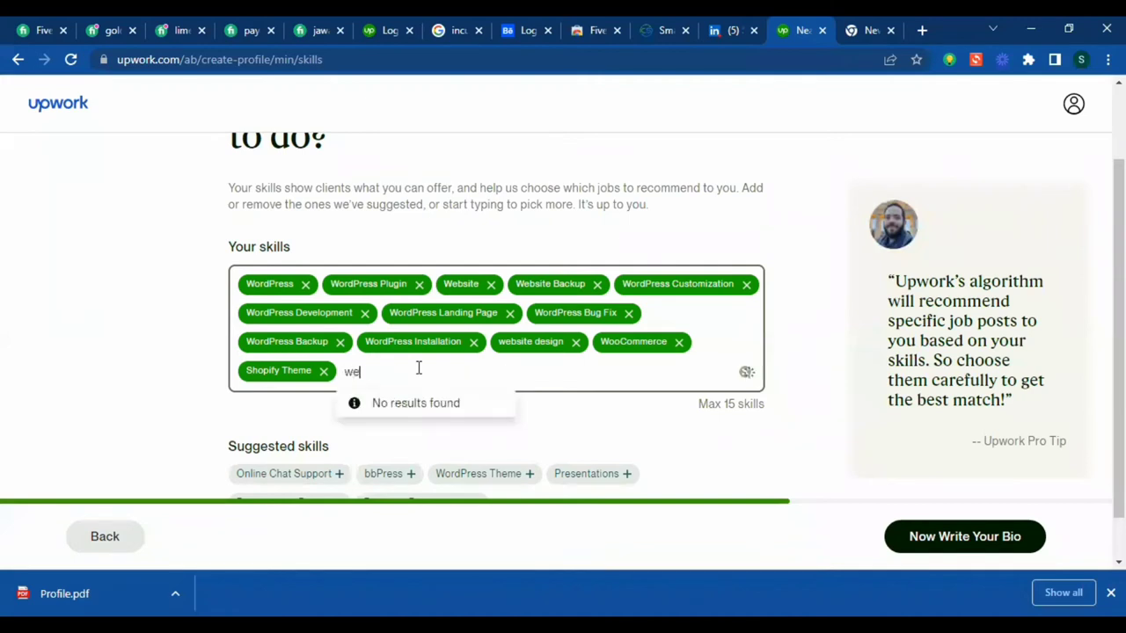
{"action": "type", "text": "bsite developer"}
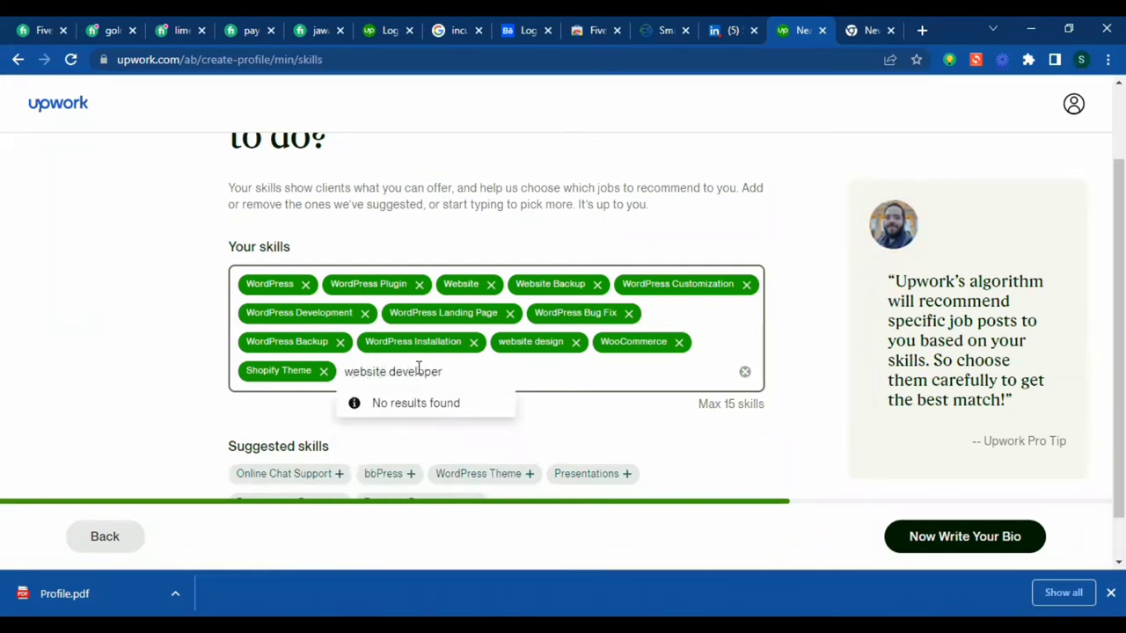
{"action": "key", "text": "ctrl+a"}
{"action": "key", "text": "BackSpace"}
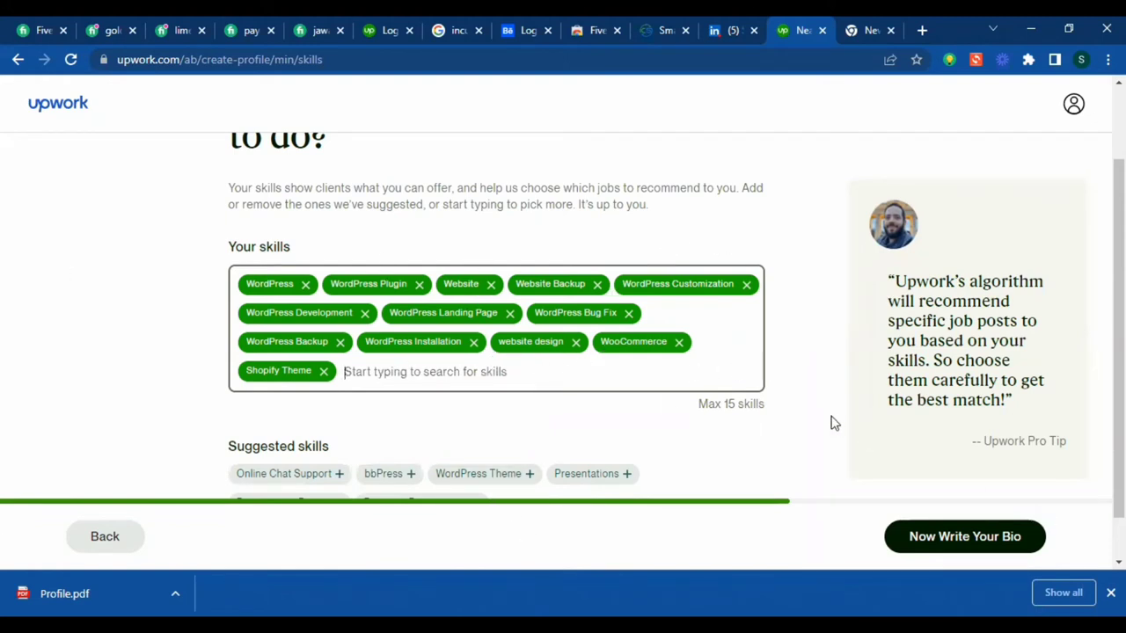
{"action": "left_click", "coordinate": [743, 402]}
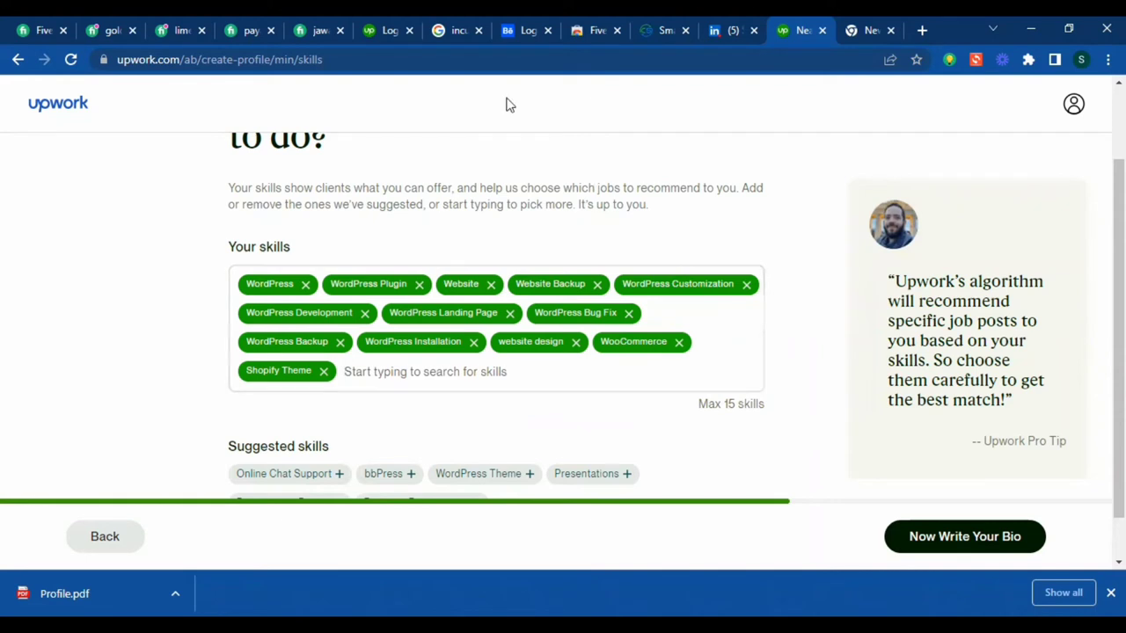
{"action": "scroll", "coordinate": [684, 397], "scroll_direction": "down", "scroll_amount": 1}
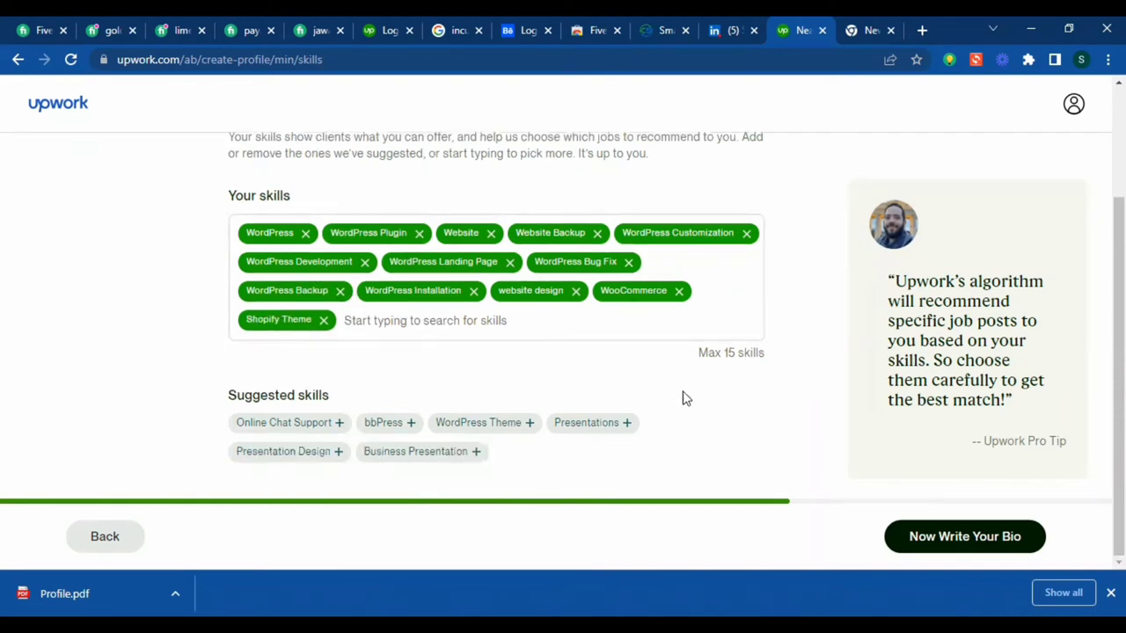
- Retry Now Write Your Bio, dismiss both 'Something went wrong' errors, and reload the page
{"action": "left_click", "coordinate": [981, 533]}
{"action": "left_click", "coordinate": [983, 533]}
{"action": "left_click", "coordinate": [924, 539]}
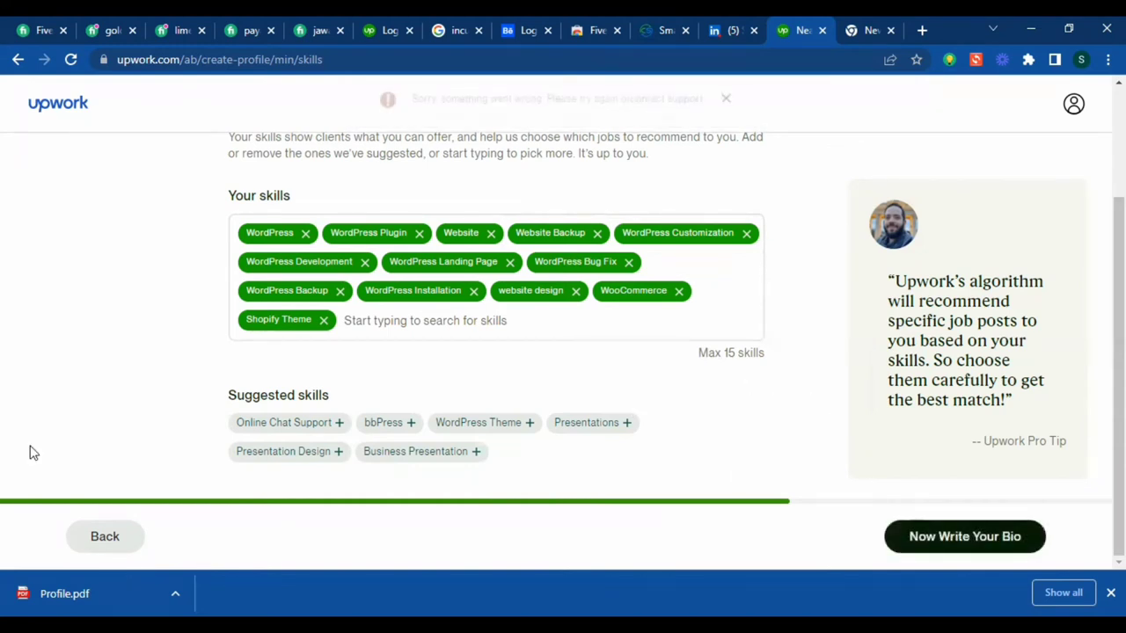
{"action": "scroll", "coordinate": [438, 391], "scroll_direction": "up", "scroll_amount": 1}
{"action": "scroll", "coordinate": [440, 387], "scroll_direction": "up", "scroll_amount": 1}
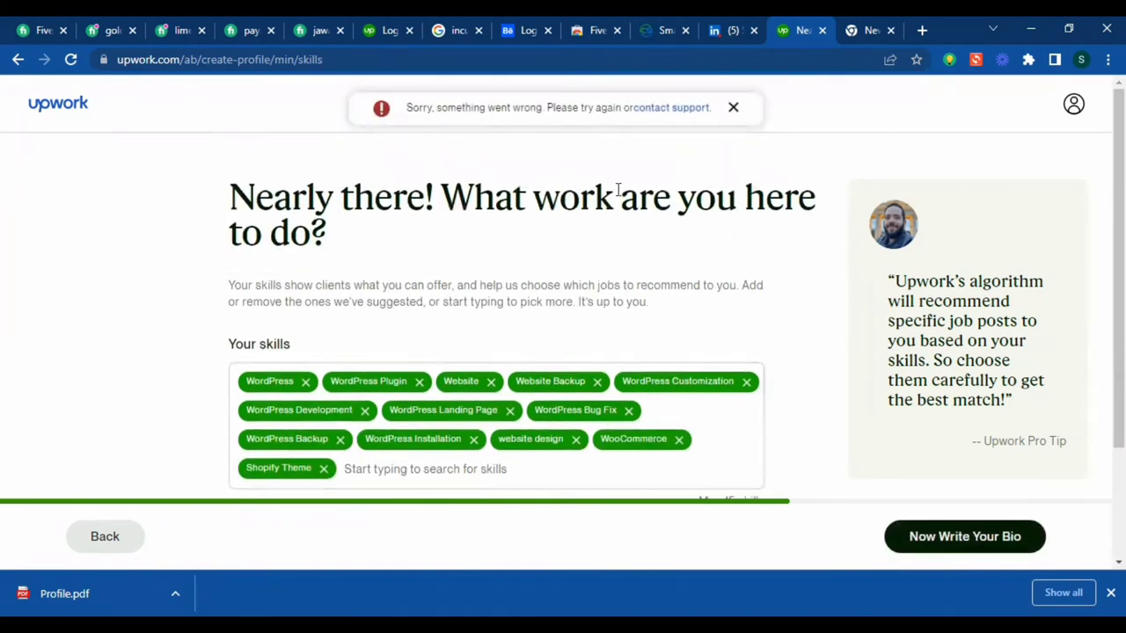
{"action": "left_click", "coordinate": [734, 108]}
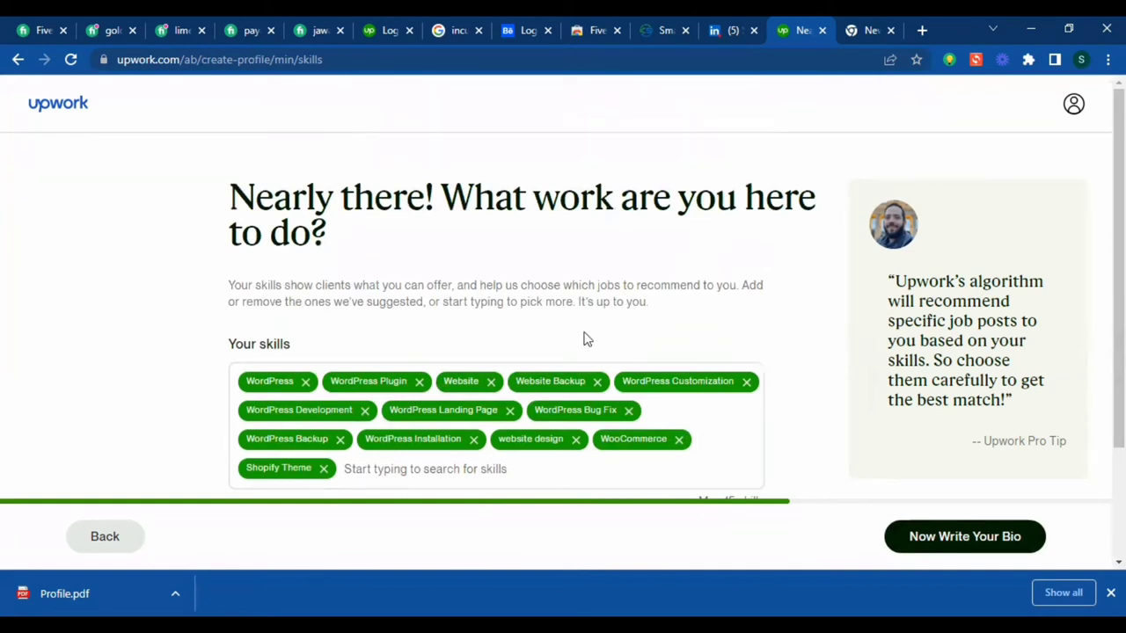
{"action": "left_click", "coordinate": [948, 527]}
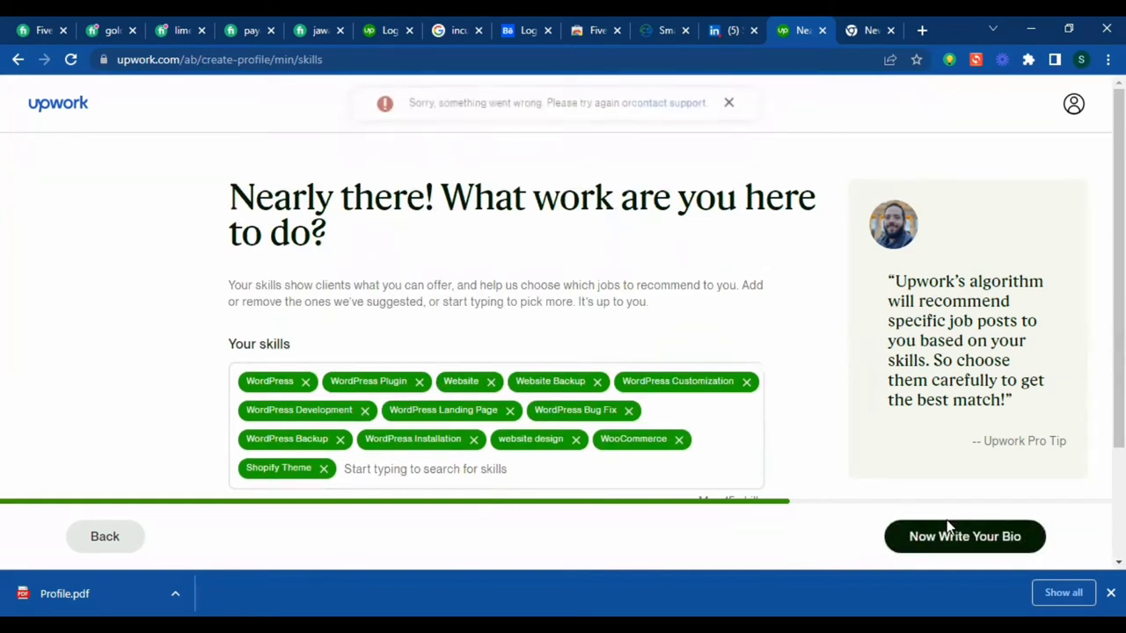
{"action": "left_click", "coordinate": [733, 108]}
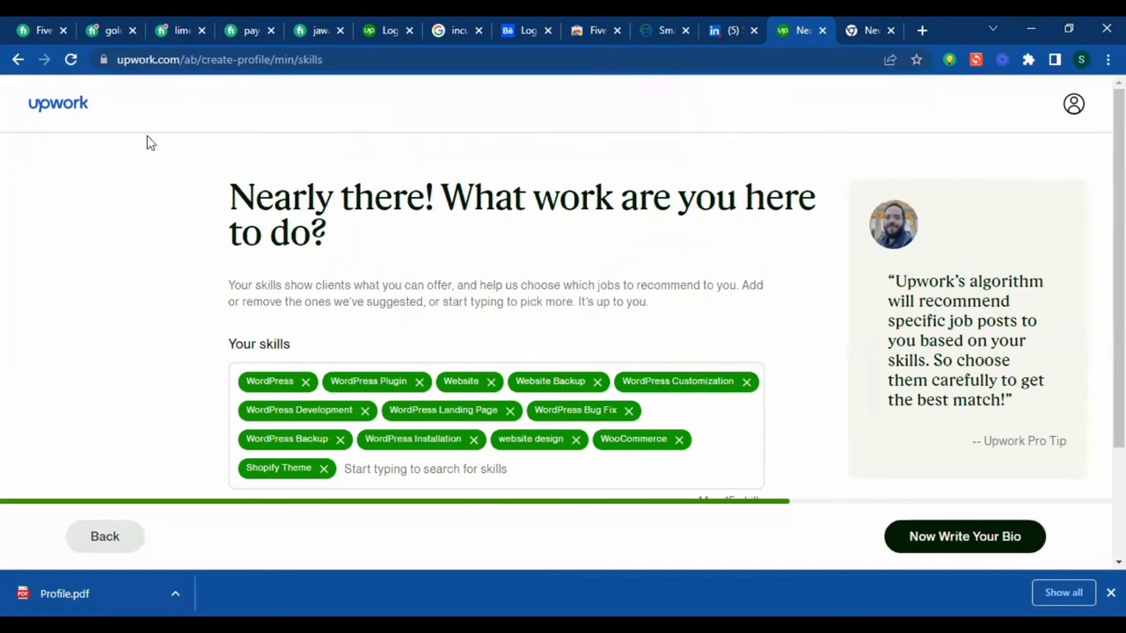
{"action": "left_click", "coordinate": [70, 59]}
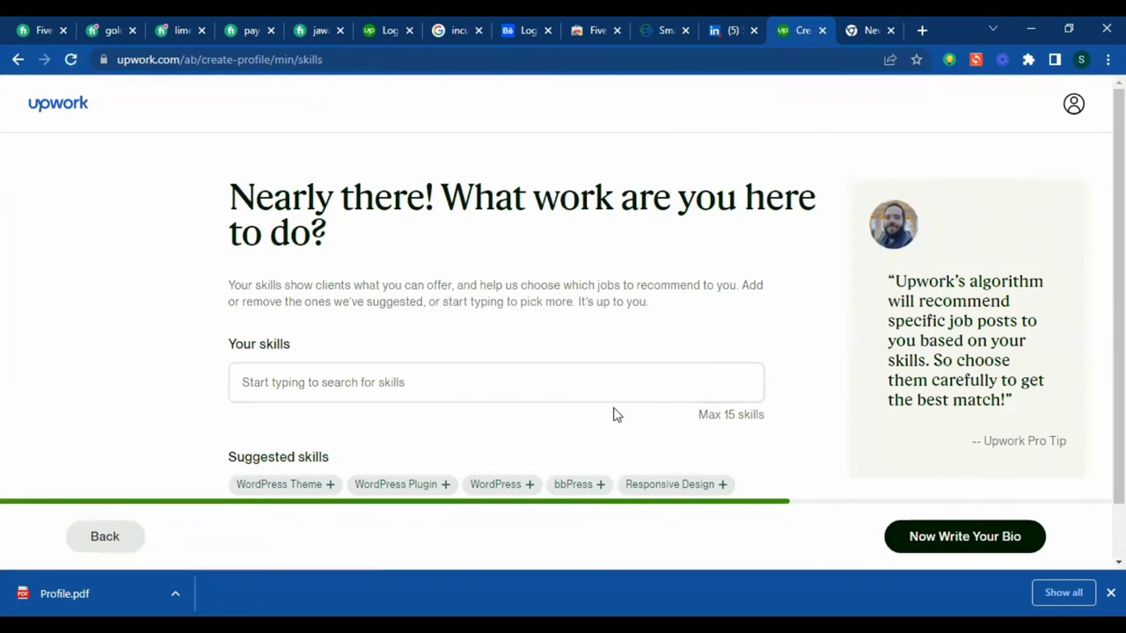
- Add the WordPress Plugin and WordPress Theme suggestions, then save and continue to the bio
{"action": "scroll", "coordinate": [557, 254], "scroll_direction": "down", "scroll_amount": 1}
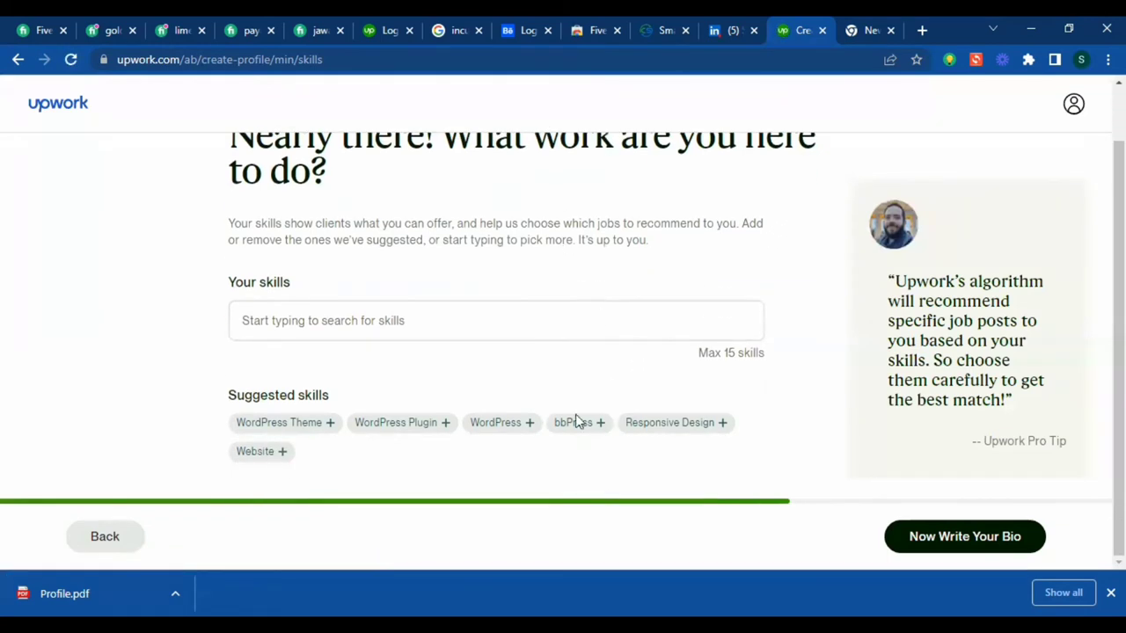
{"action": "left_click", "coordinate": [426, 429]}
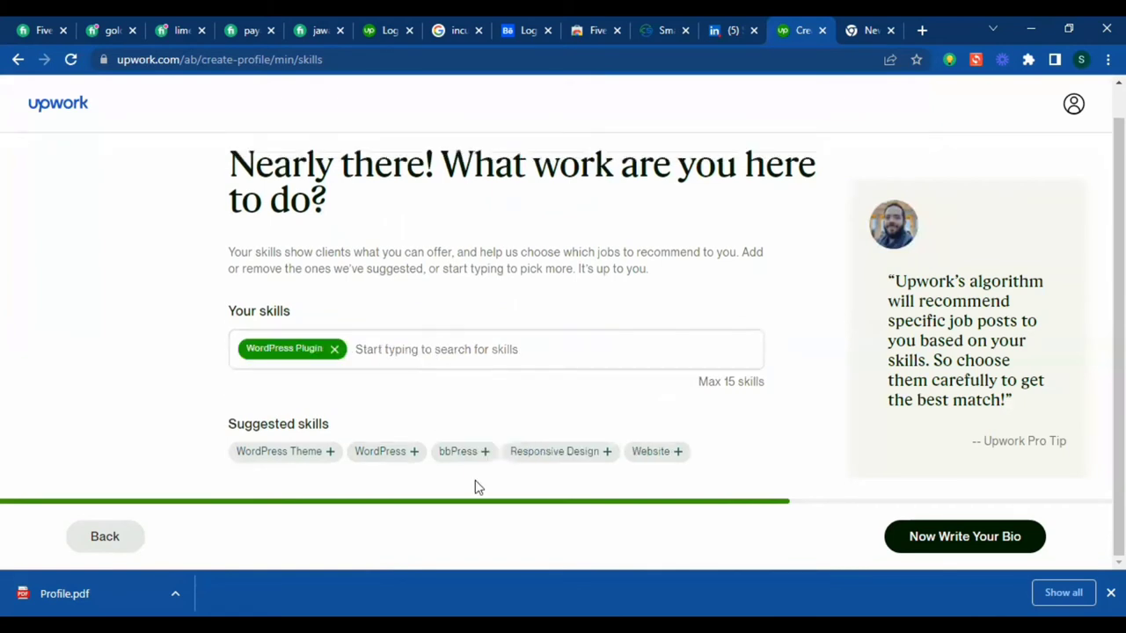
{"action": "left_click", "coordinate": [314, 452]}
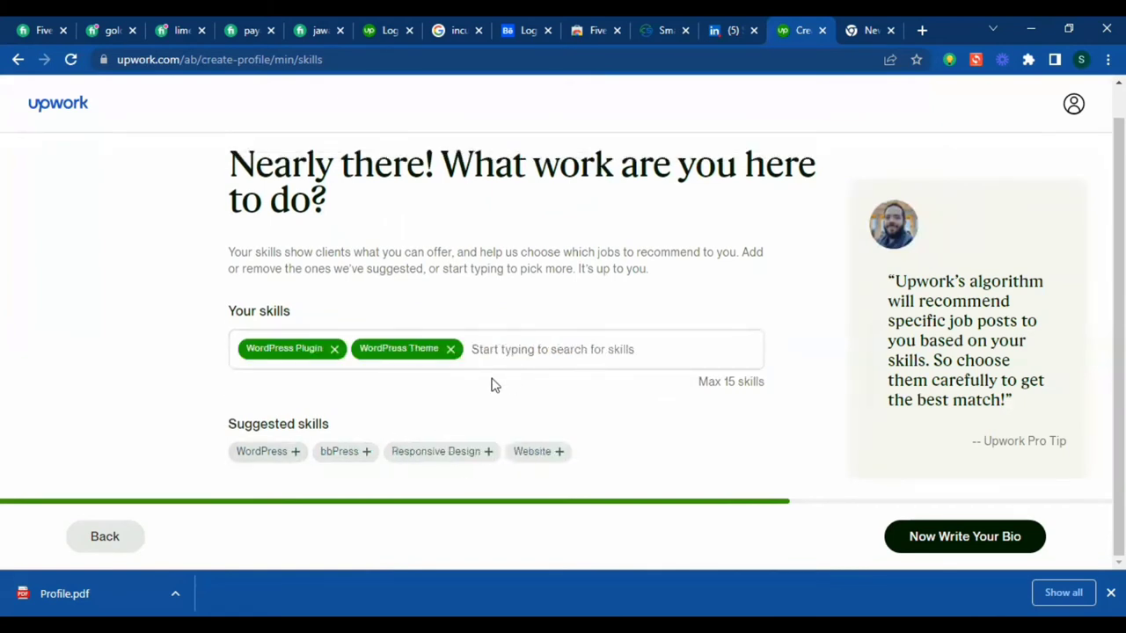
{"action": "left_click", "coordinate": [543, 343]}
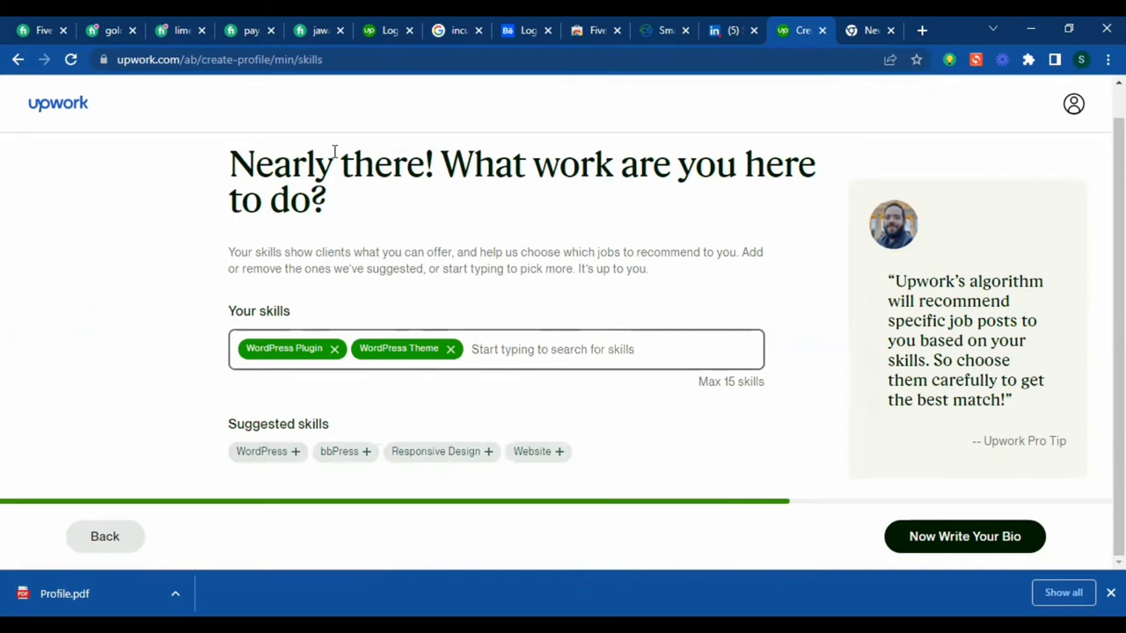
{"action": "left_click", "coordinate": [955, 543]}
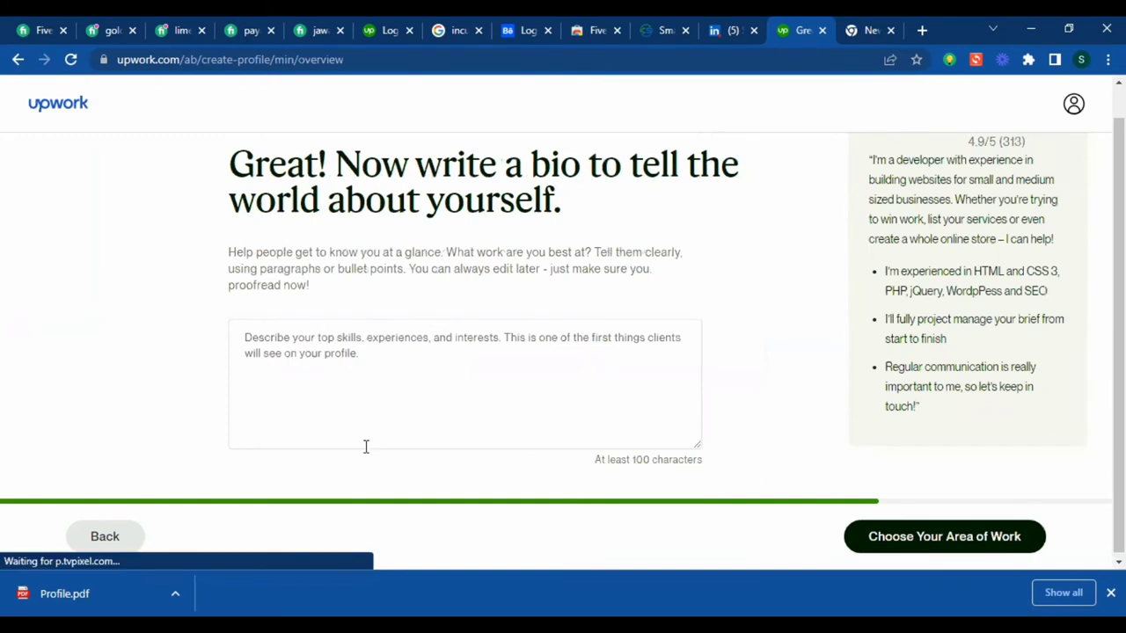
- Focus the empty bio box, then load guru.com's Dashboard shortcut in a new tab
{"action": "left_click", "coordinate": [540, 330]}
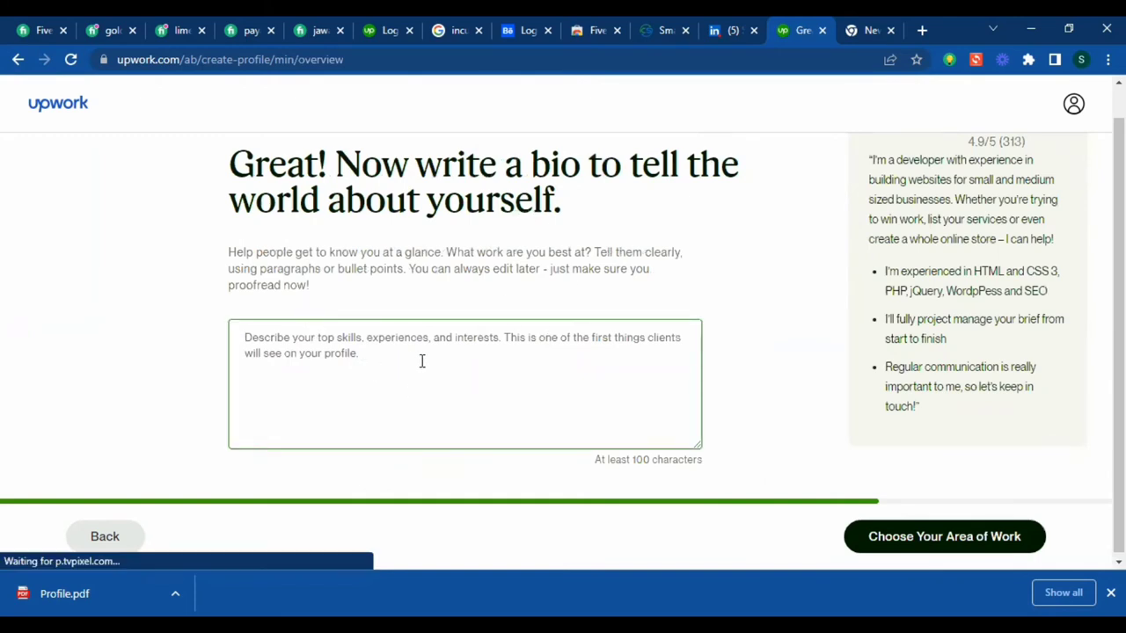
{"action": "left_click_drag", "start_coordinate": [595, 460], "coordinate": [701, 454]}
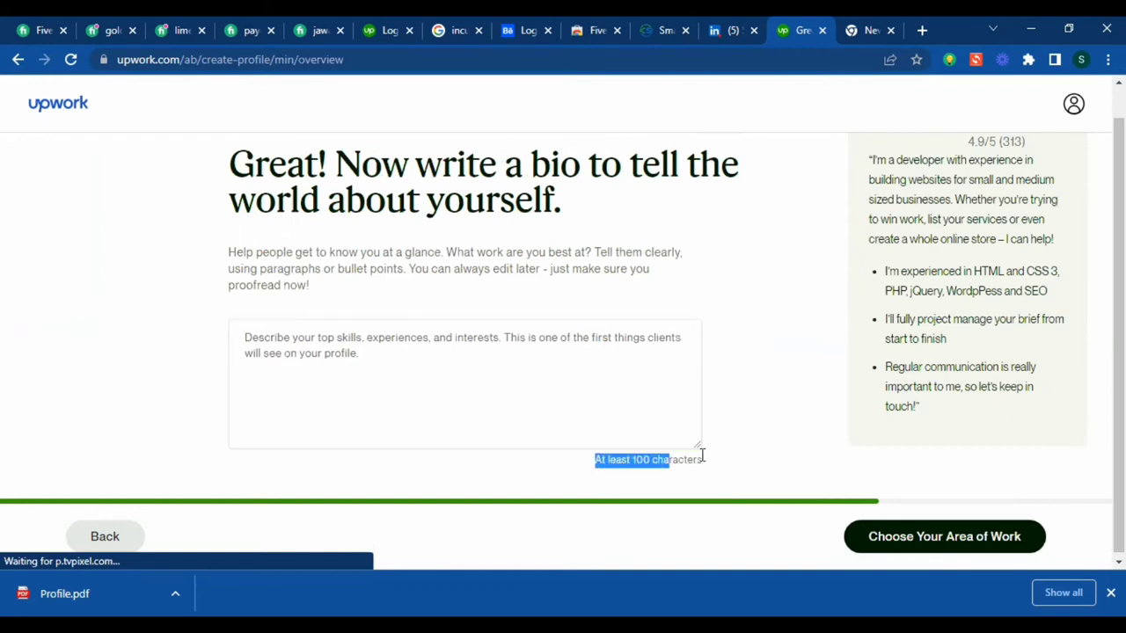
{"action": "left_click", "coordinate": [705, 456]}
{"action": "left_click", "coordinate": [490, 362]}
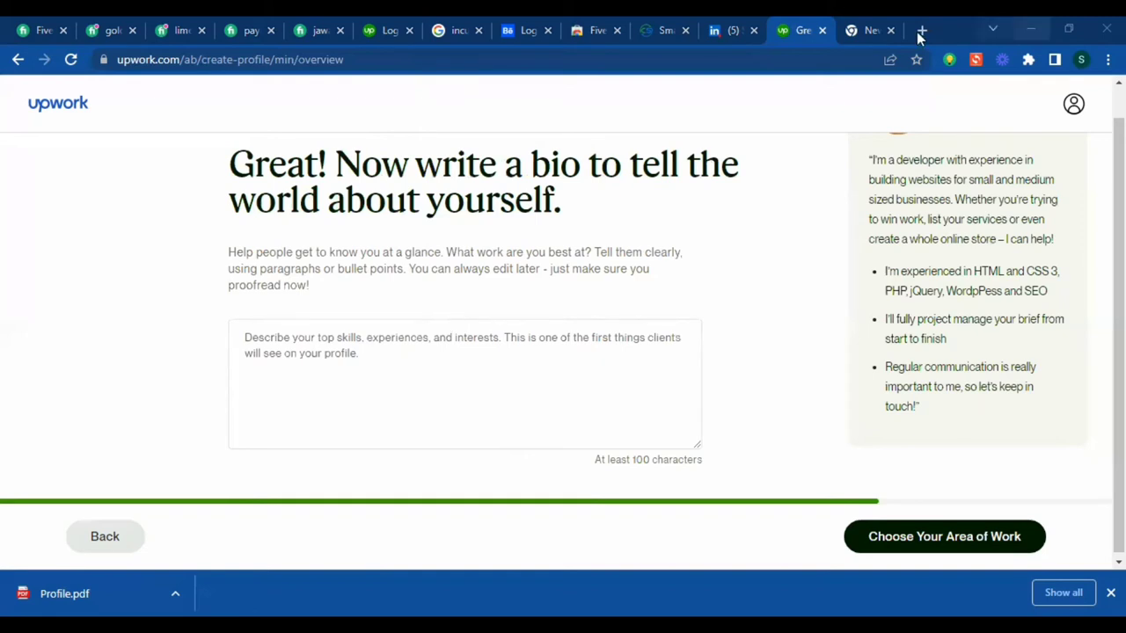
{"action": "key", "text": "ctrl+t"}
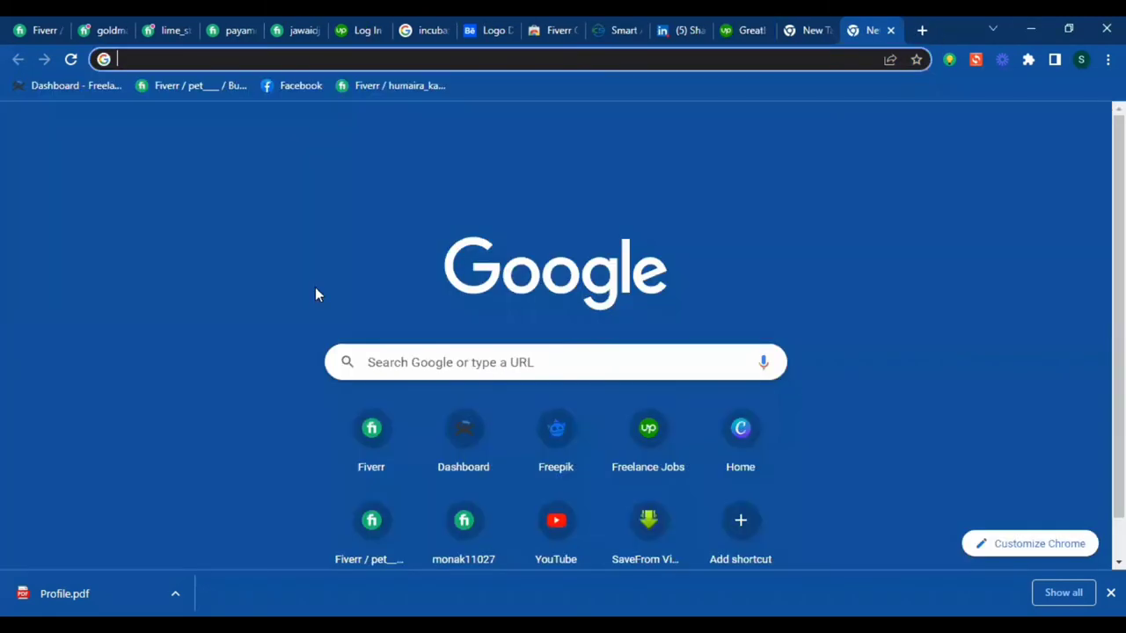
{"action": "left_click", "coordinate": [465, 424]}
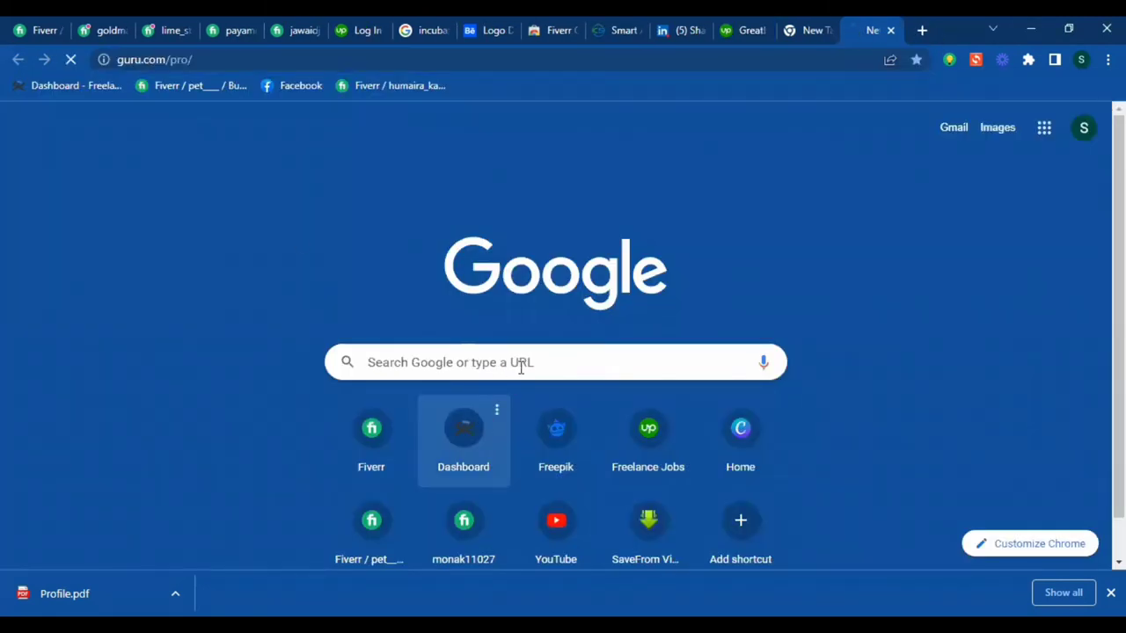
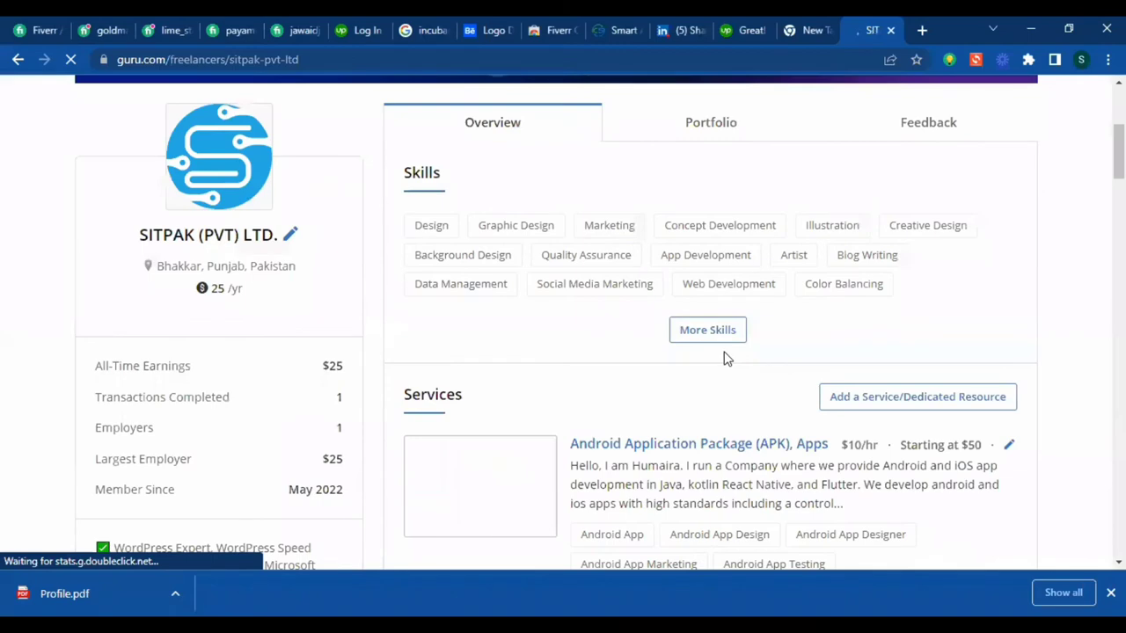
- Scroll to the SITPAK About section on Guru and select its headline text
{"action": "scroll", "coordinate": [723, 357], "scroll_direction": "down", "scroll_amount": 10}
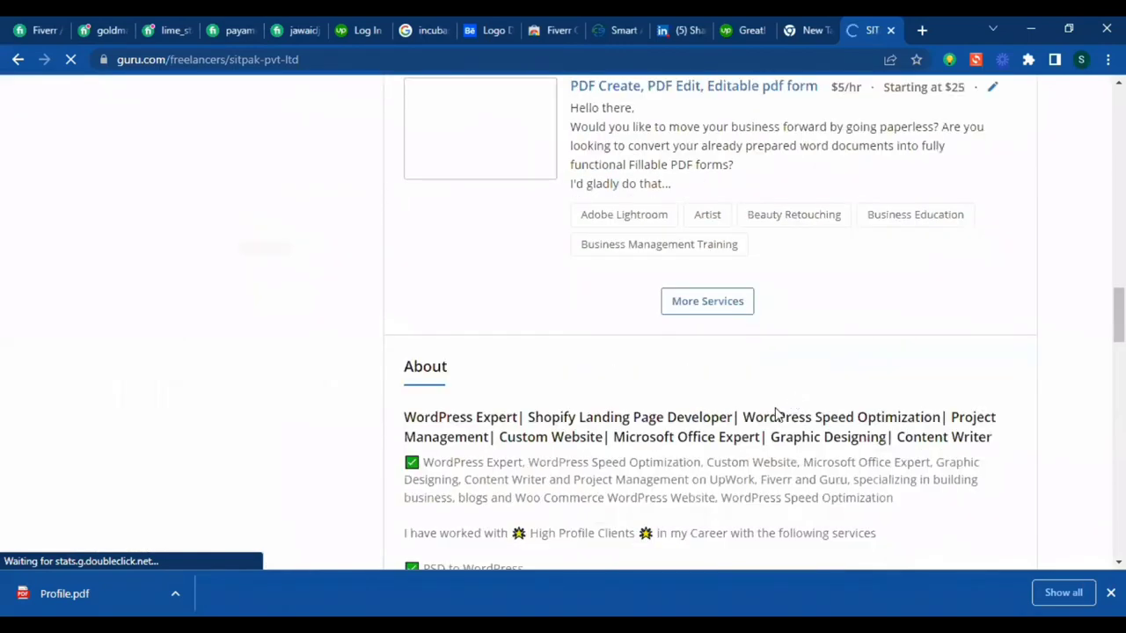
{"action": "scroll", "coordinate": [491, 234], "scroll_direction": "down", "scroll_amount": 2}
{"action": "left_click_drag", "start_coordinate": [600, 244], "coordinate": [404, 253]}
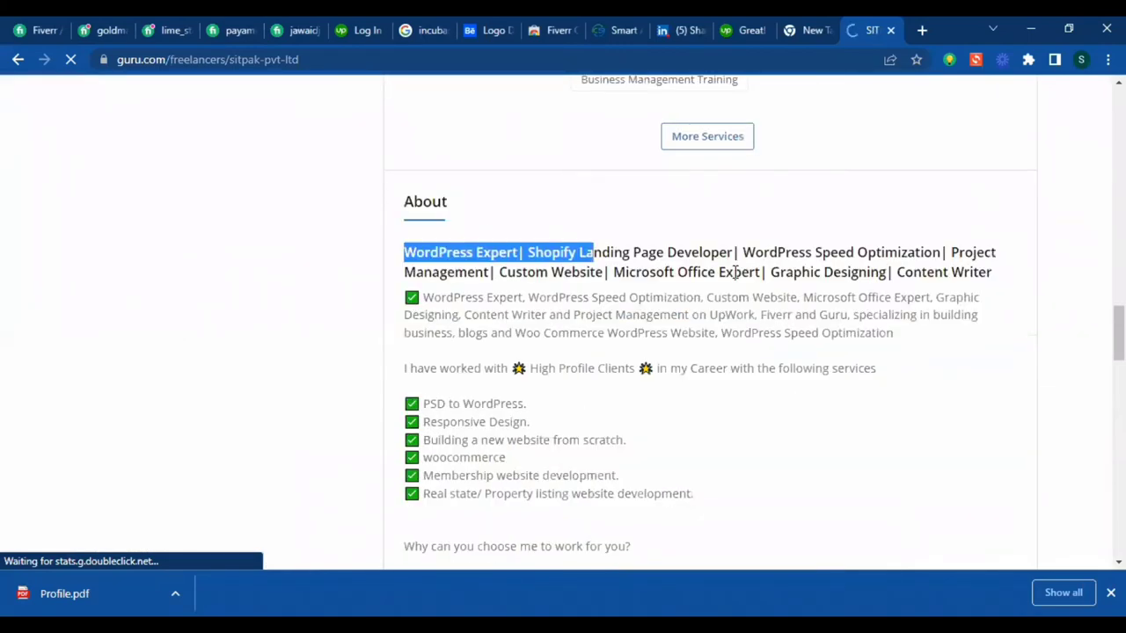
{"action": "scroll", "coordinate": [722, 275], "scroll_direction": "down", "scroll_amount": 1}
{"action": "scroll", "coordinate": [600, 284], "scroll_direction": "down", "scroll_amount": 3}
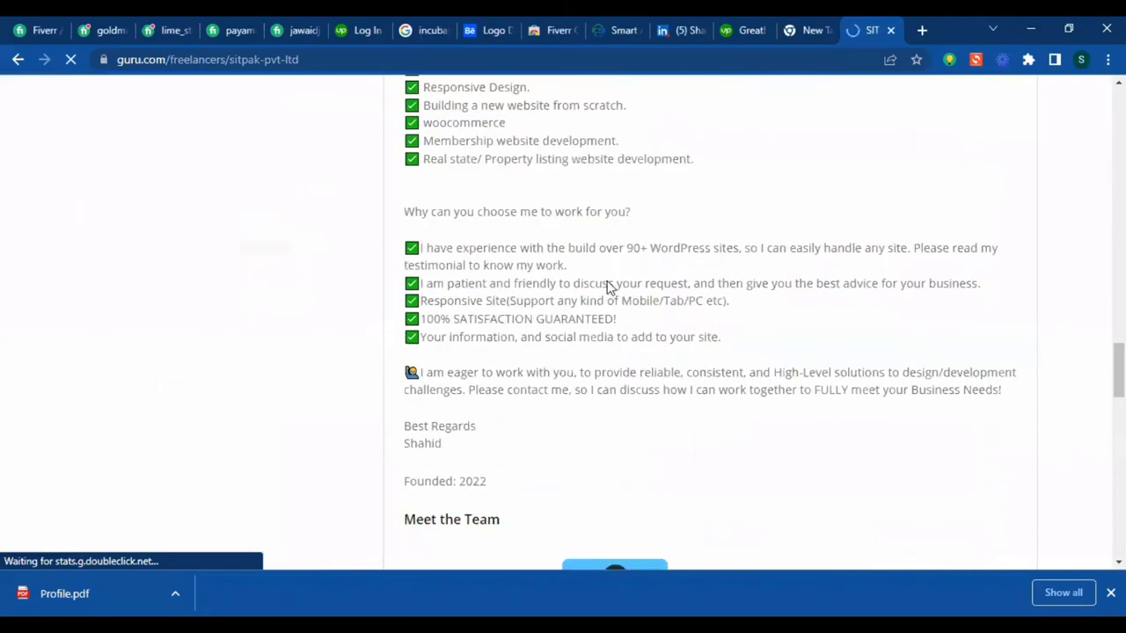
{"action": "scroll", "coordinate": [607, 287], "scroll_direction": "down", "scroll_amount": 2}
{"action": "scroll", "coordinate": [475, 339], "scroll_direction": "up", "scroll_amount": 1}
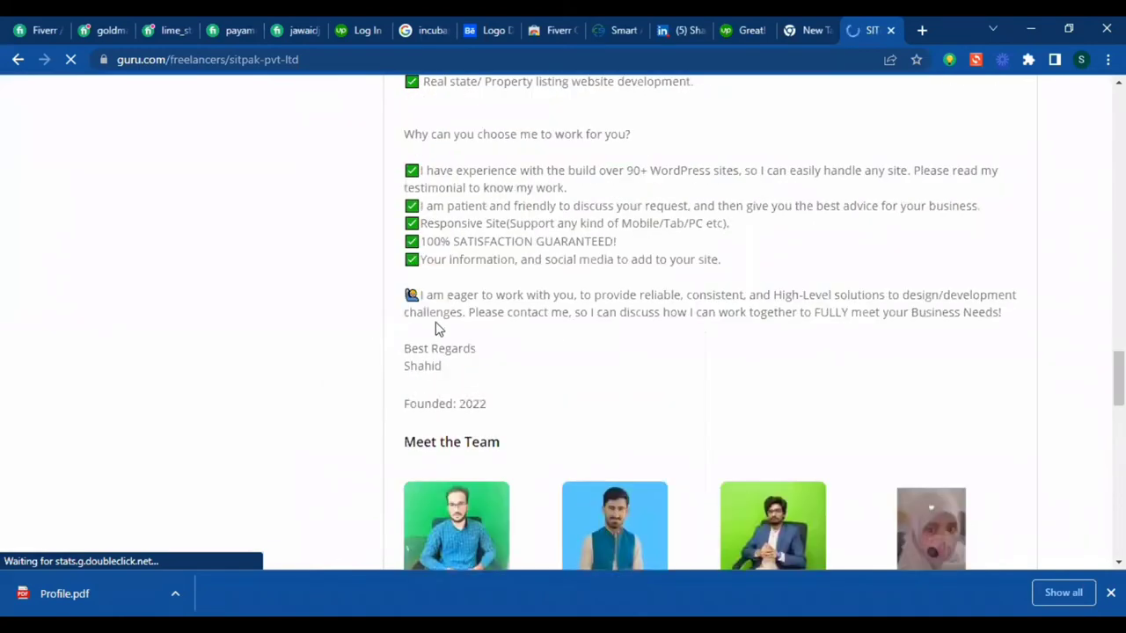
- Reselect and copy the About description, then switch to the LinkedIn profile tab
{"action": "key", "text": "ctrl+a"}
{"action": "scroll", "coordinate": [469, 441], "scroll_direction": "up", "scroll_amount": 8}
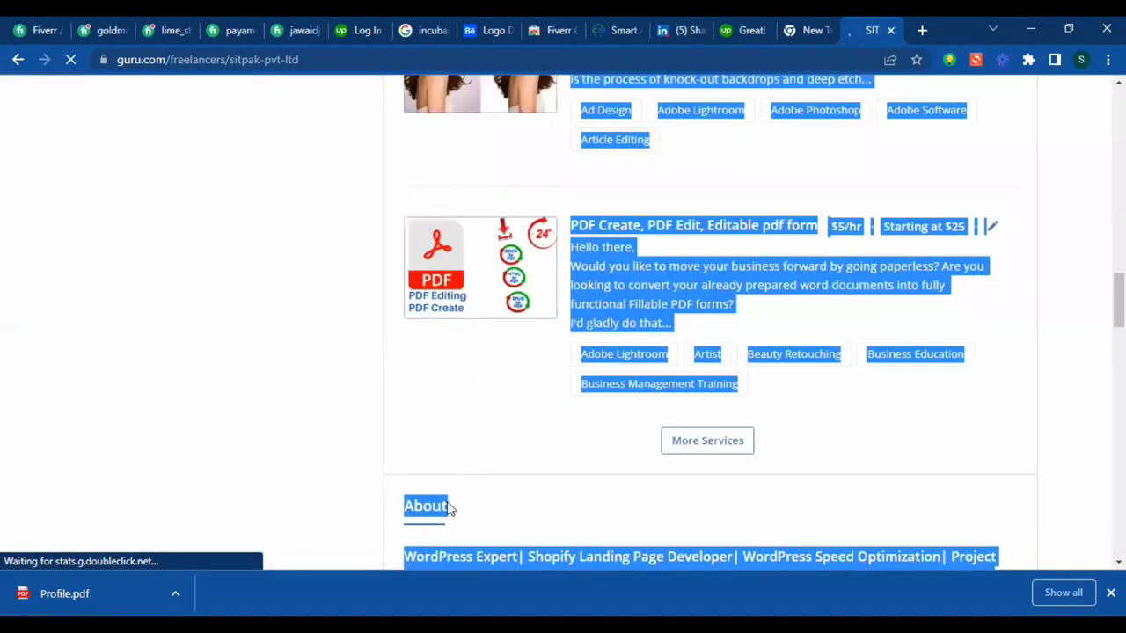
{"action": "left_click", "coordinate": [448, 508]}
{"action": "scroll", "coordinate": [449, 509], "scroll_direction": "down", "scroll_amount": 1}
{"action": "left_click_drag", "start_coordinate": [446, 502], "coordinate": [417, 498]}
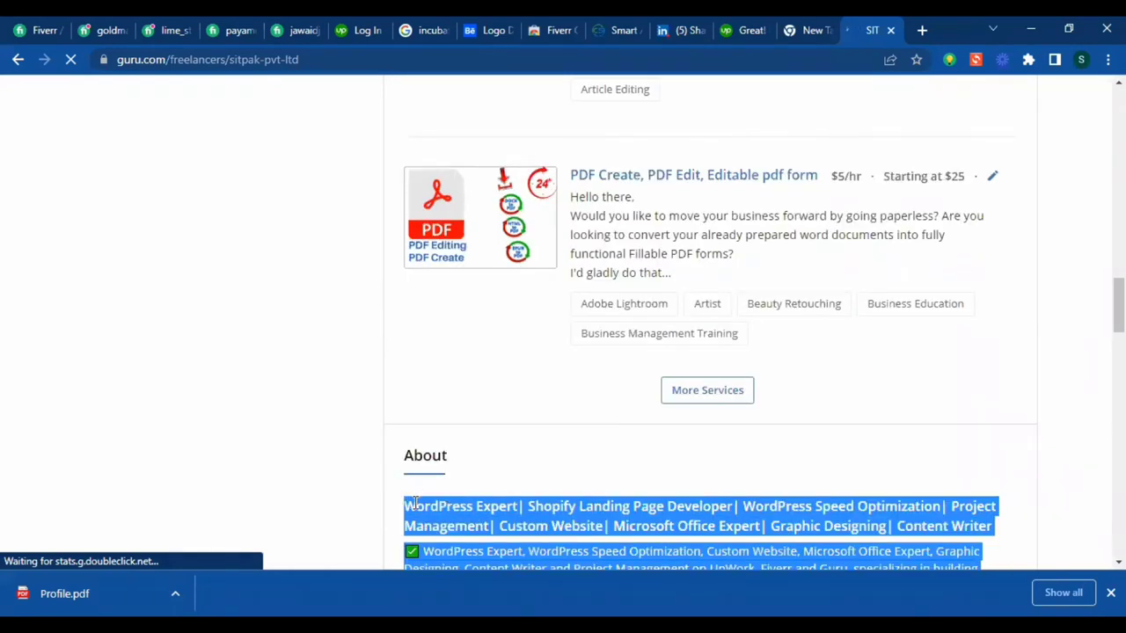
{"action": "left_click", "coordinate": [708, 28]}
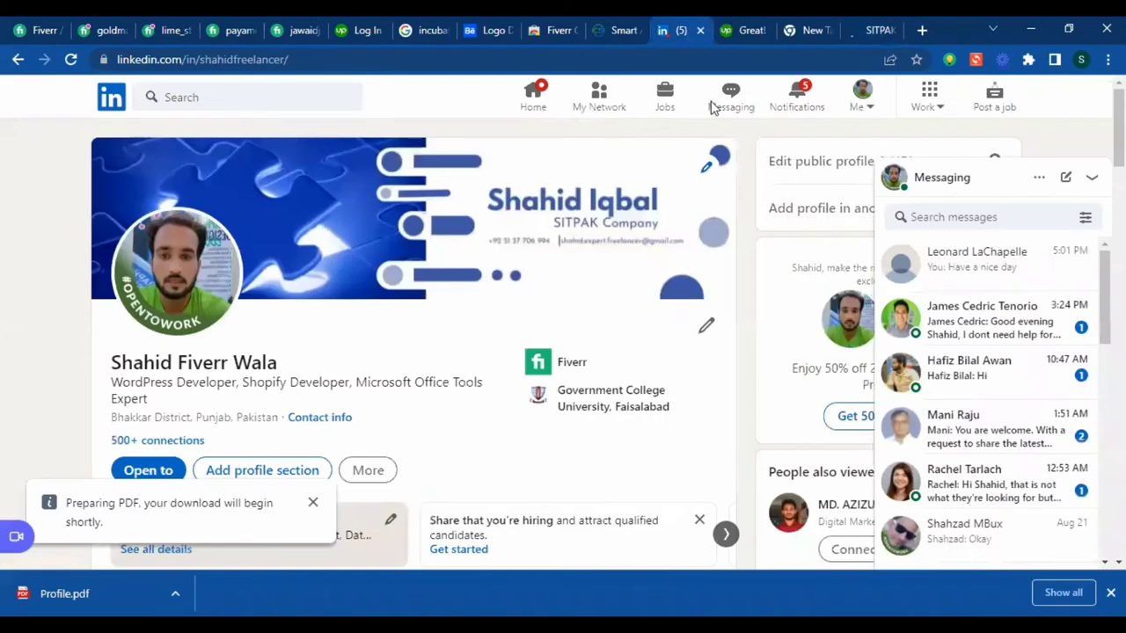
- Paste the copied SITPAK description into the Upwork bio and continue to services
{"action": "key", "text": "ctrl+Tab"}
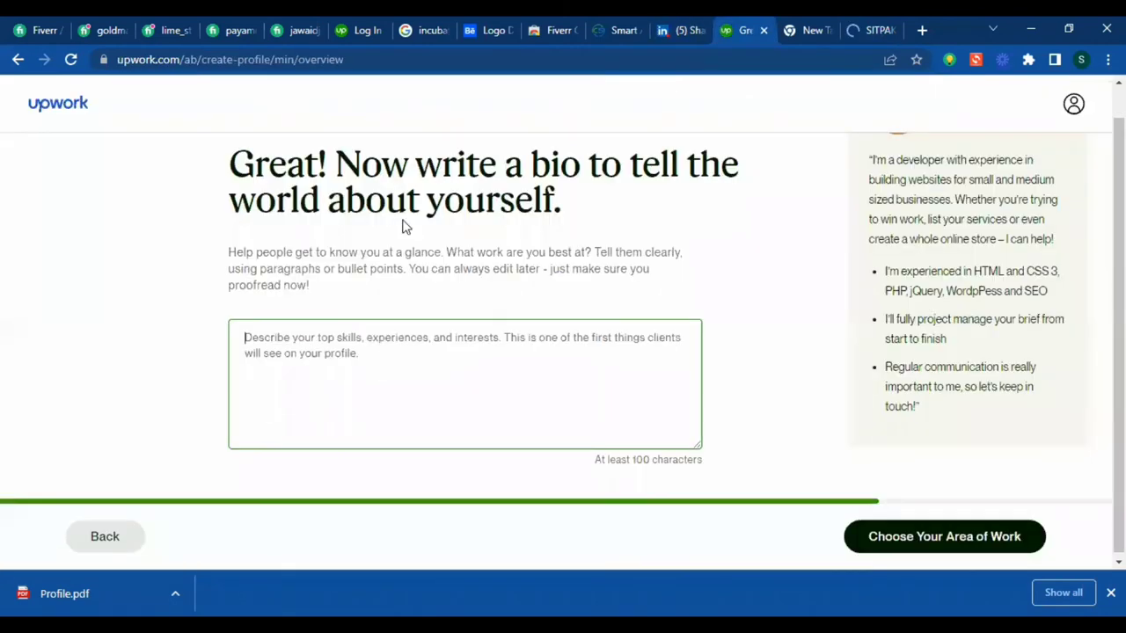
{"action": "key", "text": "Menu"}
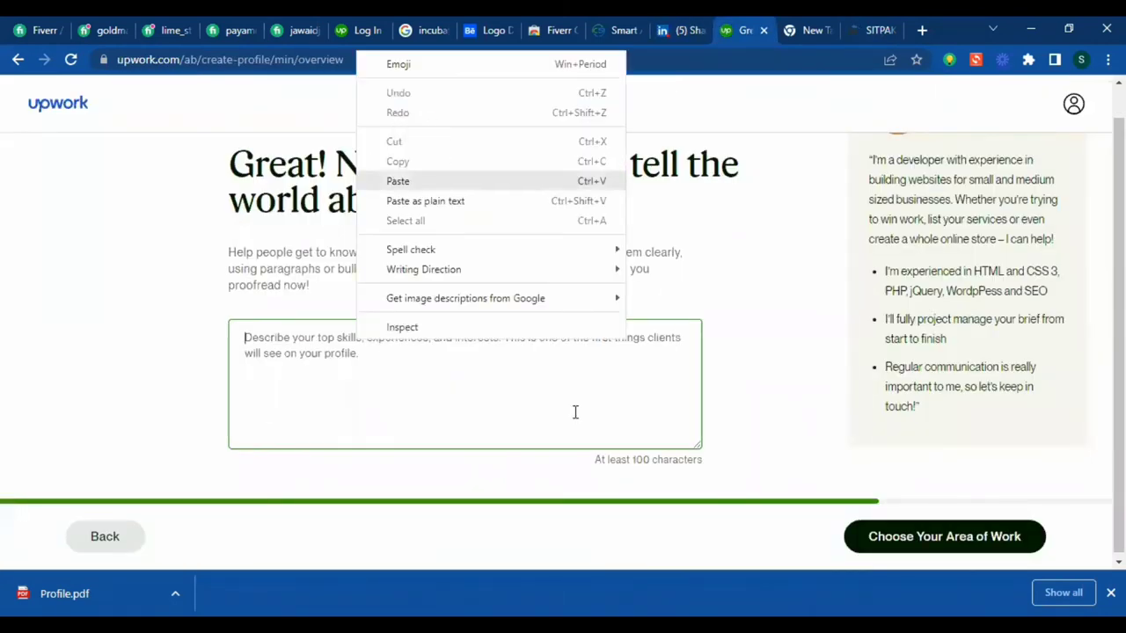
{"action": "key", "text": "Return"}
{"action": "scroll", "coordinate": [771, 376], "scroll_direction": "up", "scroll_amount": 1}
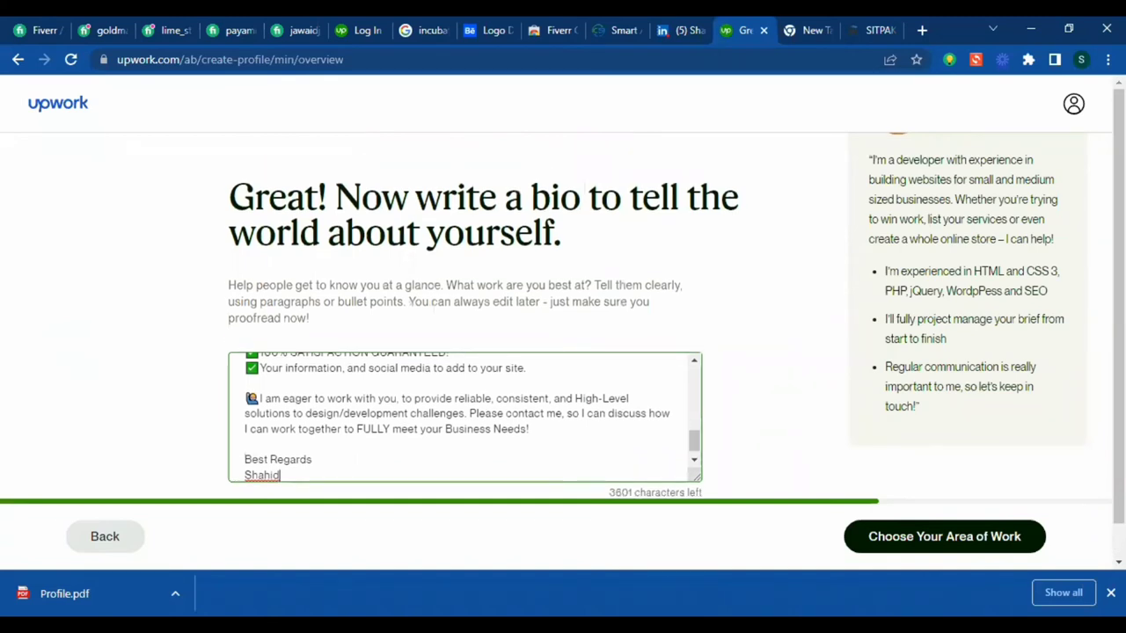
{"action": "scroll", "coordinate": [677, 322], "scroll_direction": "down", "scroll_amount": 1}
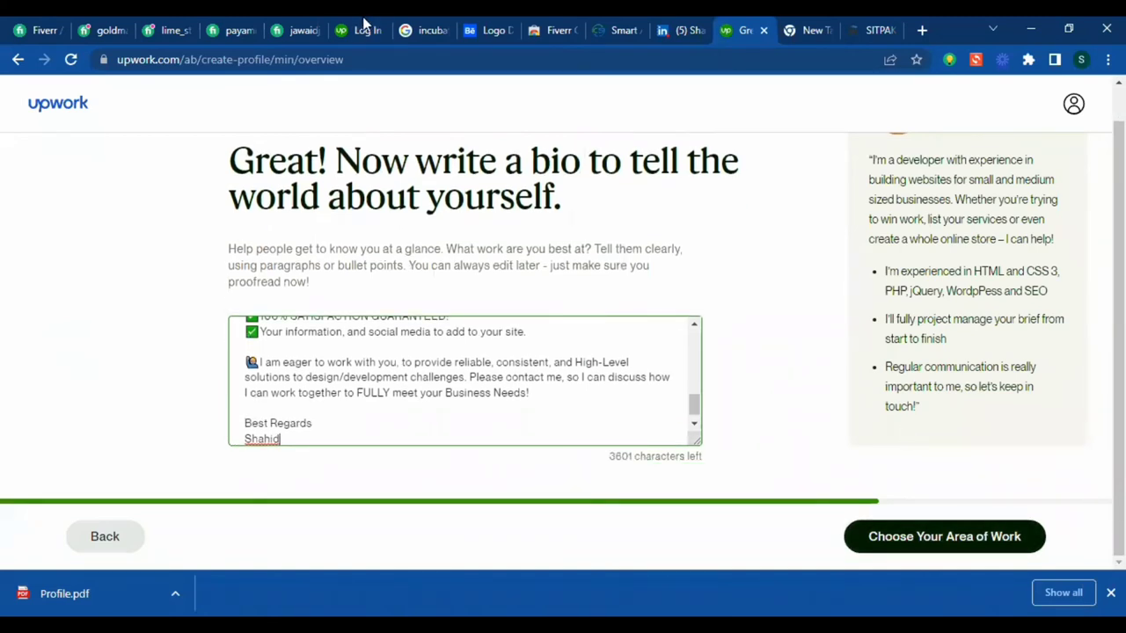
{"action": "left_click", "coordinate": [1025, 536]}
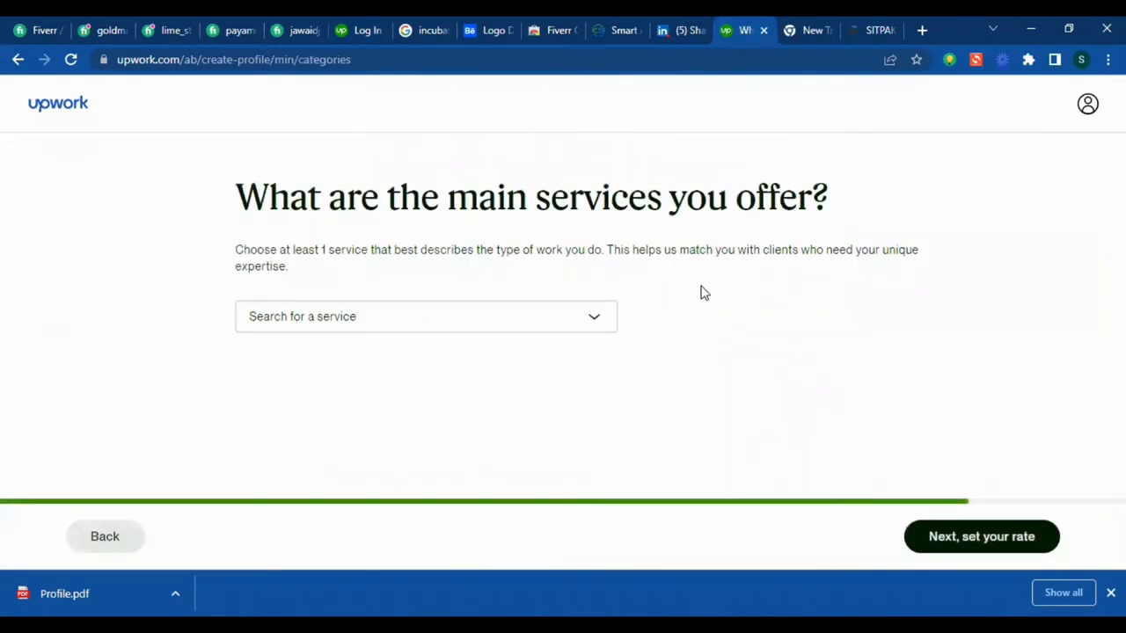
- Open the Search for a service category list on the services step
{"action": "left_click", "coordinate": [596, 324]}
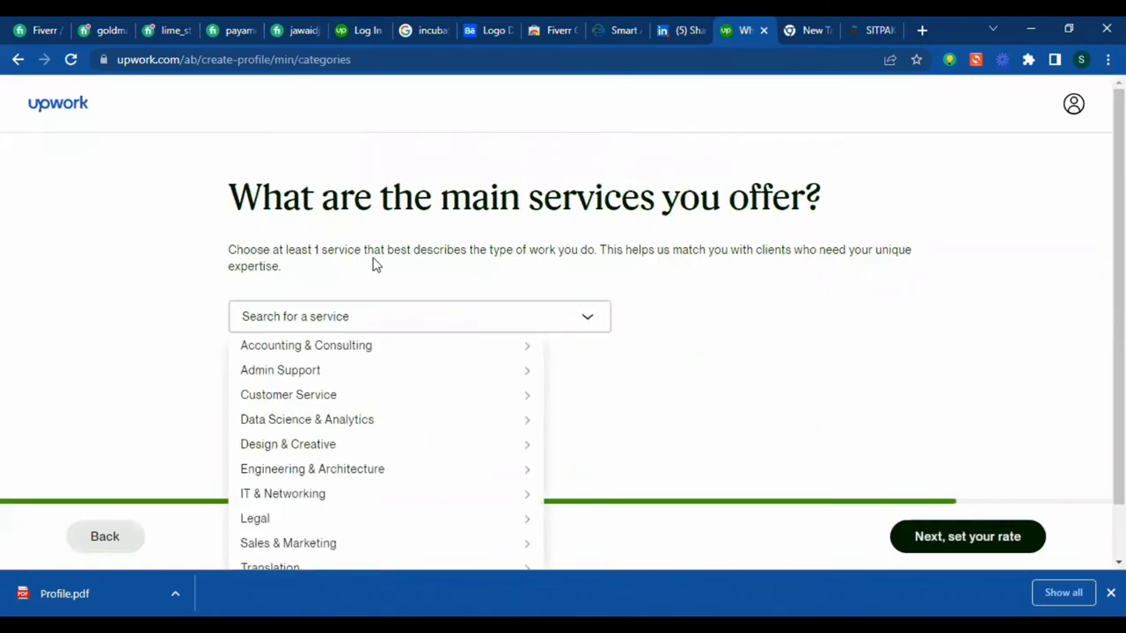
{"action": "left_click_drag", "start_coordinate": [248, 198], "coordinate": [835, 199]}
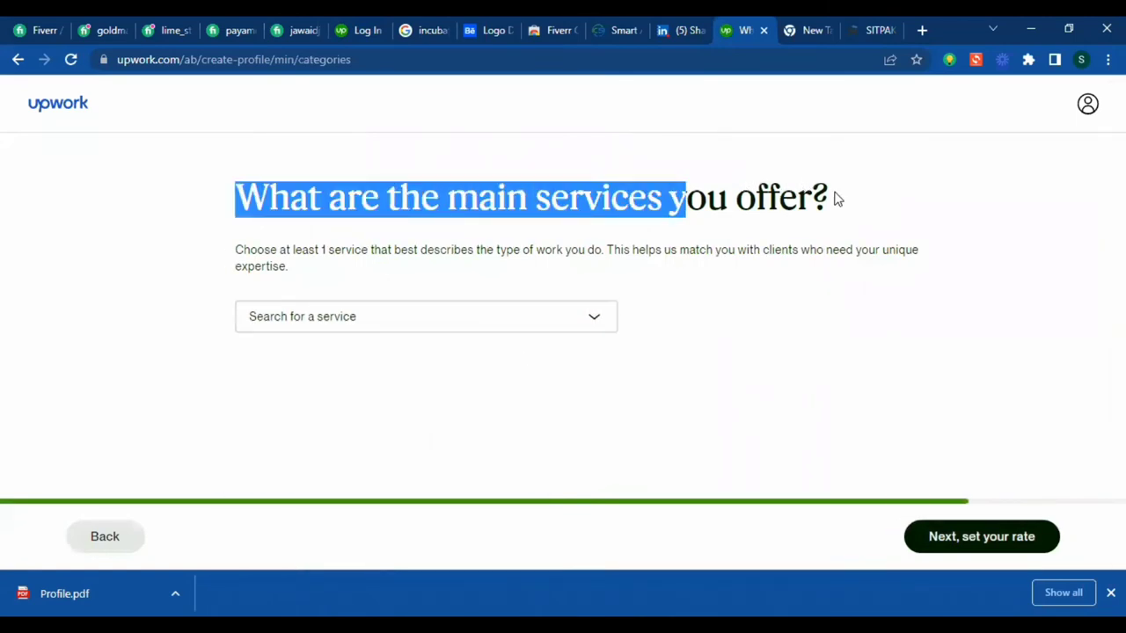
{"action": "left_click", "coordinate": [838, 204]}
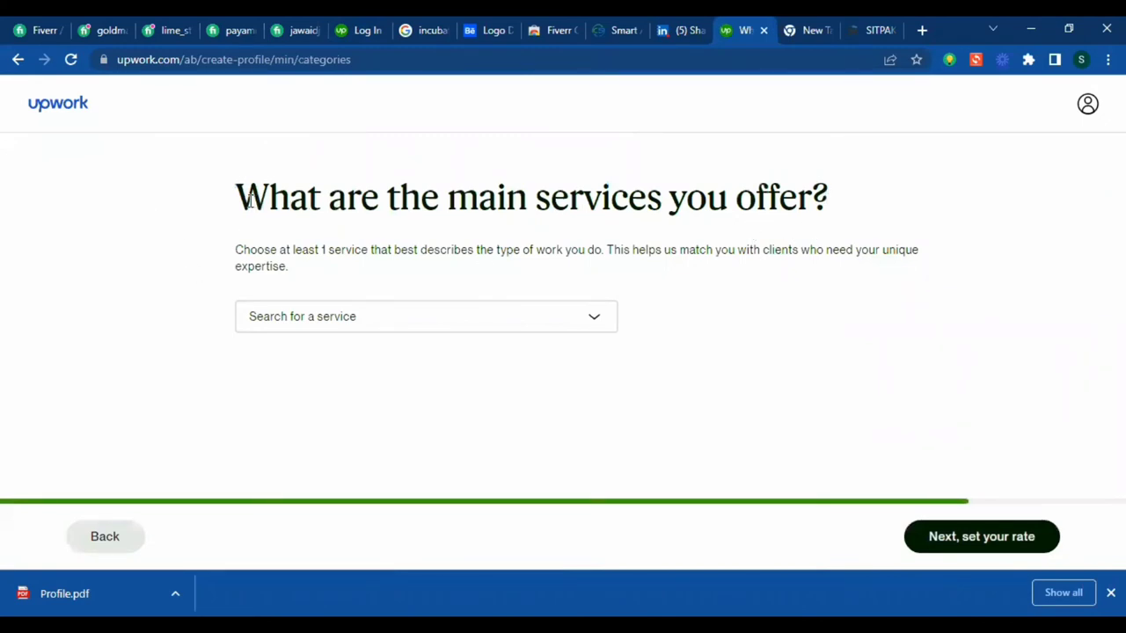
{"action": "left_click_drag", "start_coordinate": [250, 200], "coordinate": [888, 187]}
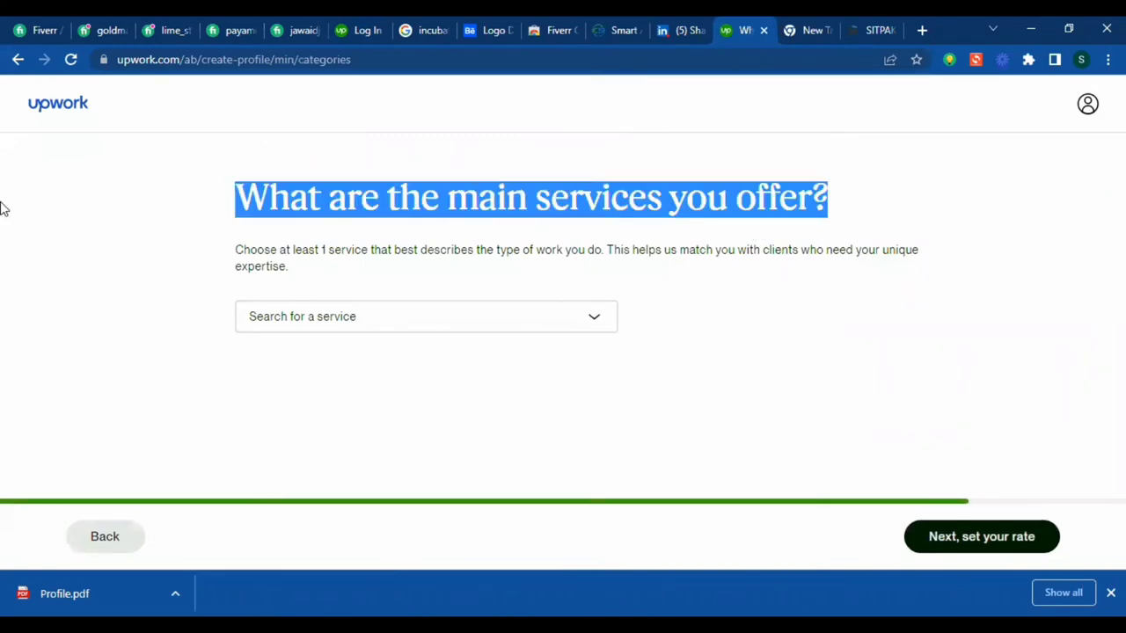
{"action": "left_click", "coordinate": [618, 325]}
{"action": "left_click", "coordinate": [736, 302]}
{"action": "left_click", "coordinate": [558, 326]}
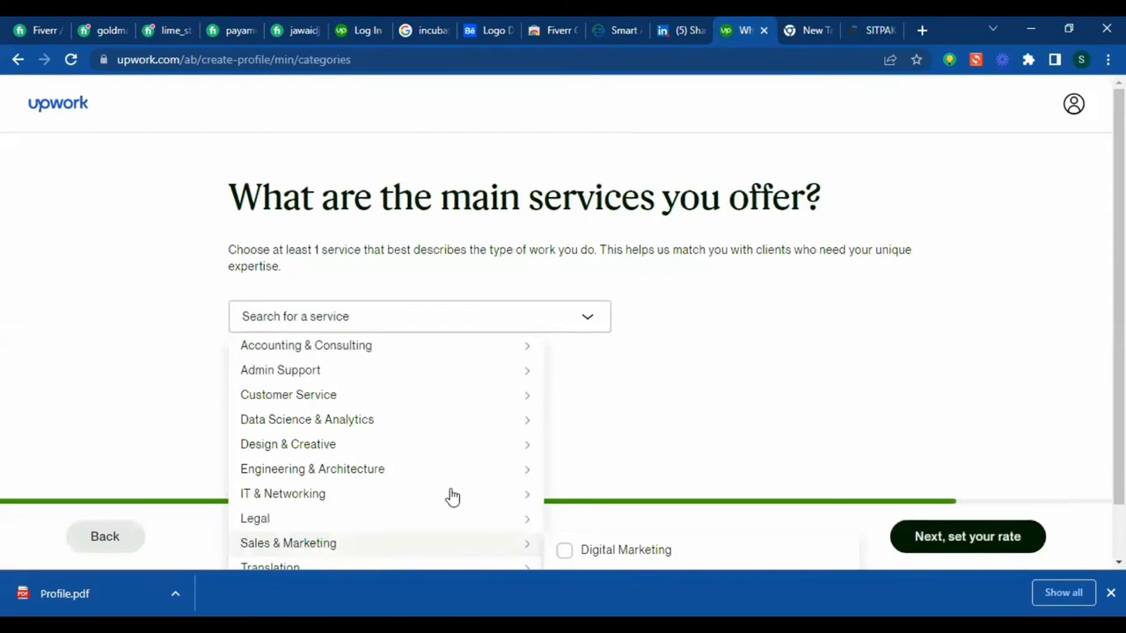
- Under IT & Networking, add Database Management & Administration, DevOps & Solutions Architecture and ERP/CRM Software
{"action": "mouse_move", "coordinate": [448, 502]}
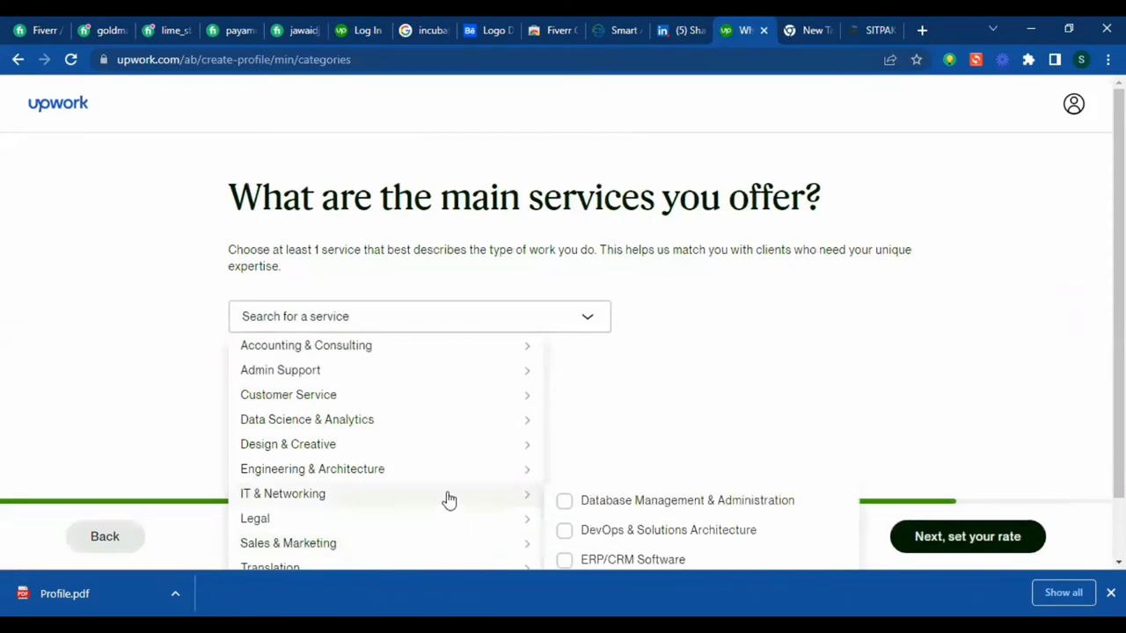
{"action": "scroll", "coordinate": [506, 504], "scroll_direction": "down", "scroll_amount": 1}
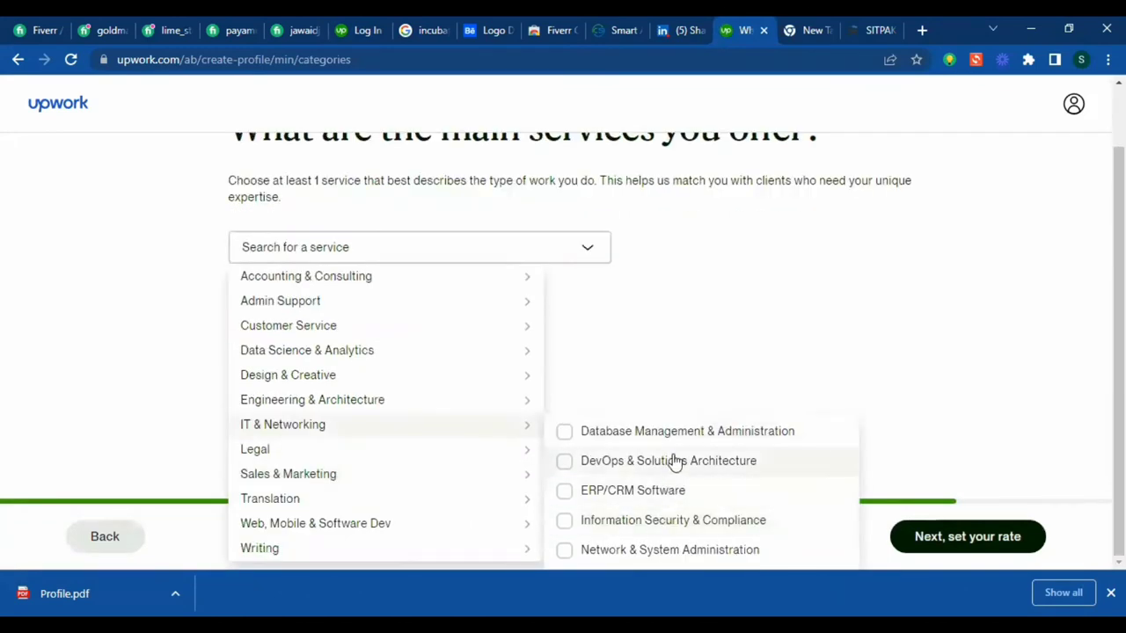
{"action": "left_click", "coordinate": [567, 435]}
{"action": "left_click", "coordinate": [565, 463]}
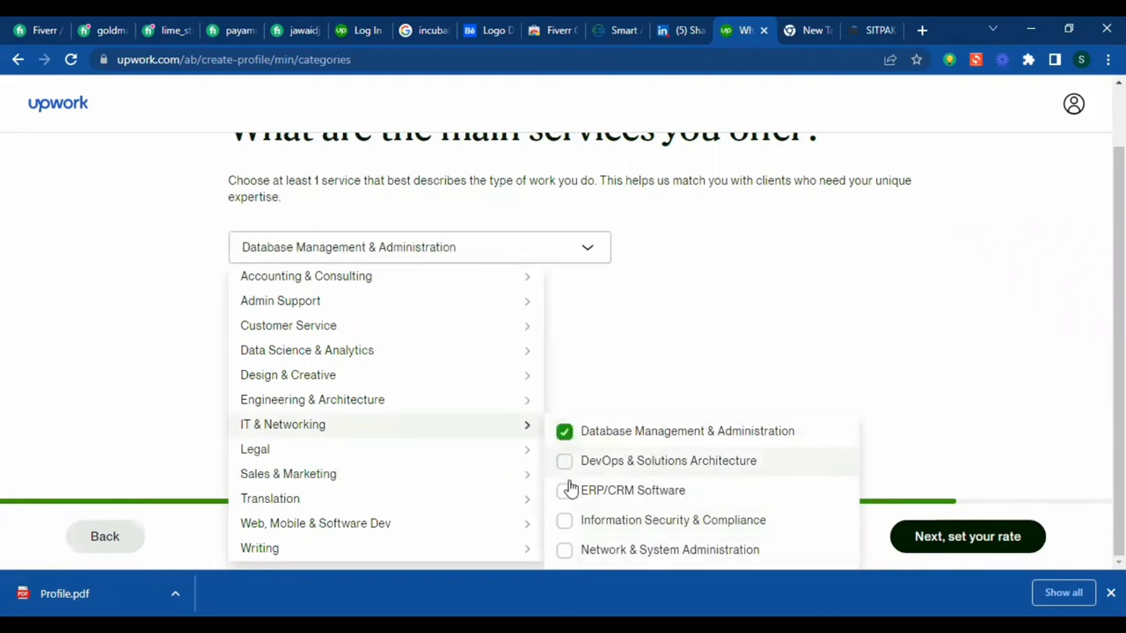
{"action": "left_click", "coordinate": [566, 492]}
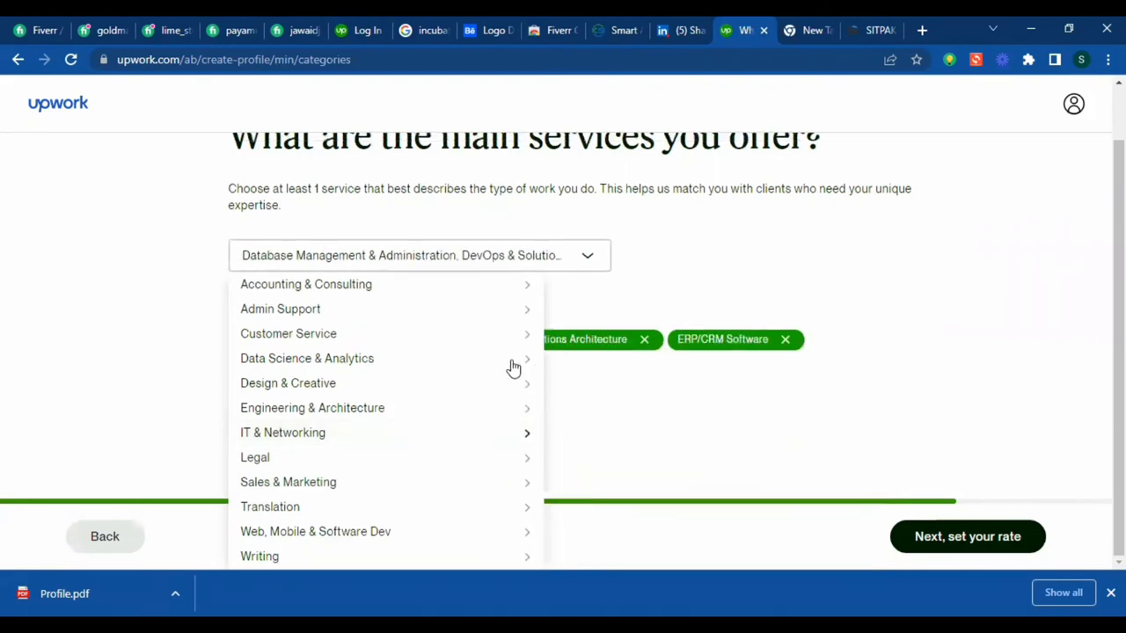
{"action": "mouse_move", "coordinate": [409, 325]}
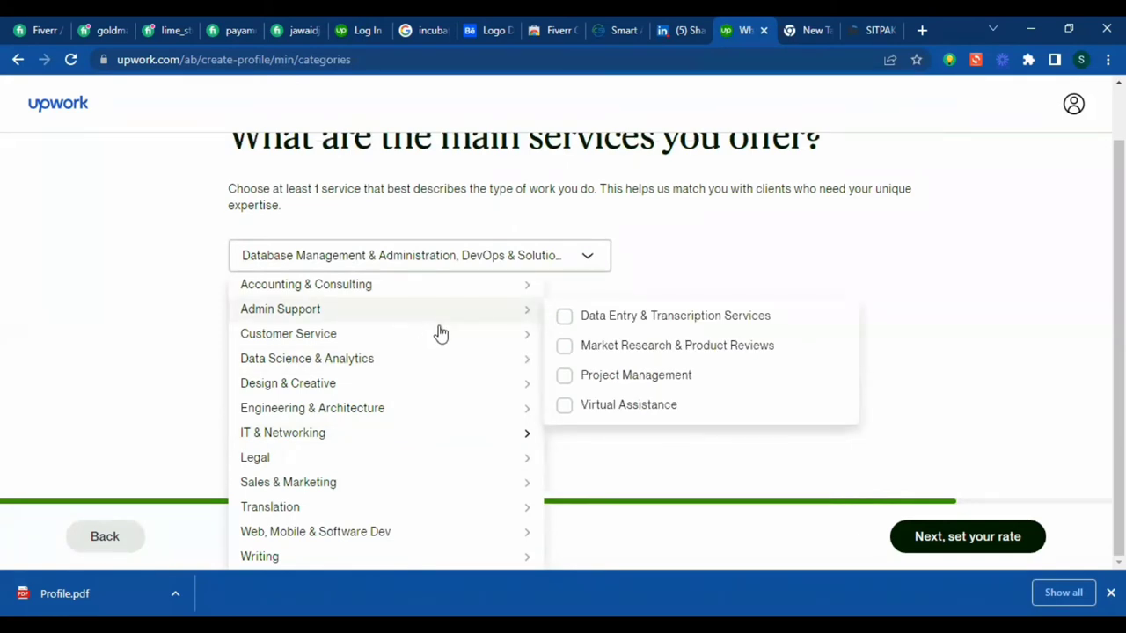
{"action": "mouse_move", "coordinate": [432, 284]}
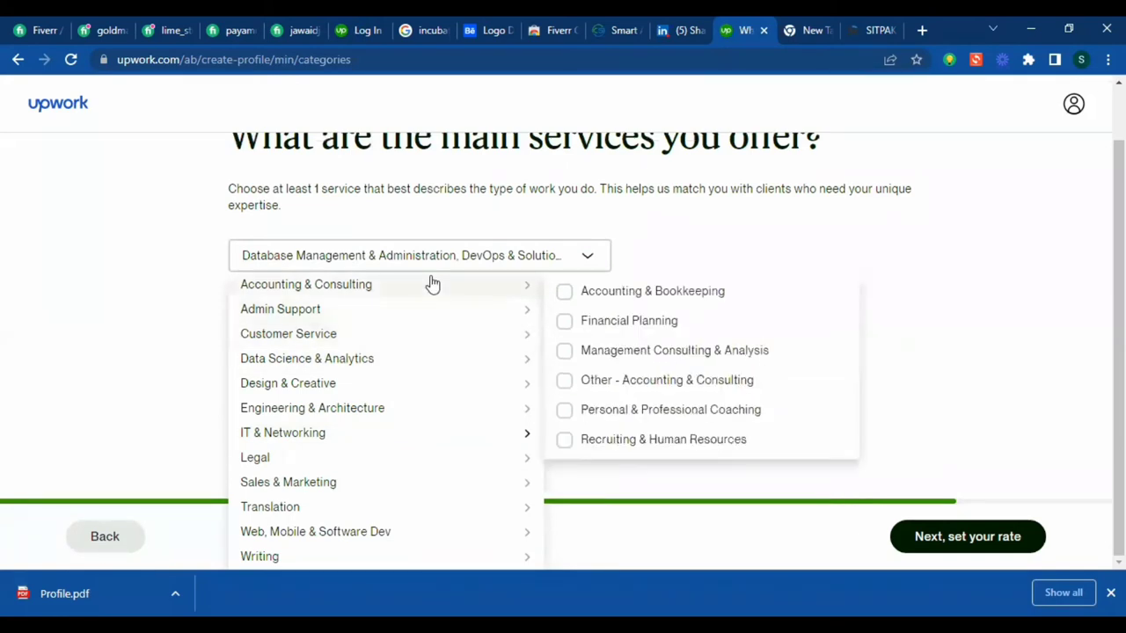
{"action": "mouse_move", "coordinate": [460, 510]}
{"action": "scroll", "coordinate": [460, 510], "scroll_direction": "down", "scroll_amount": 1}
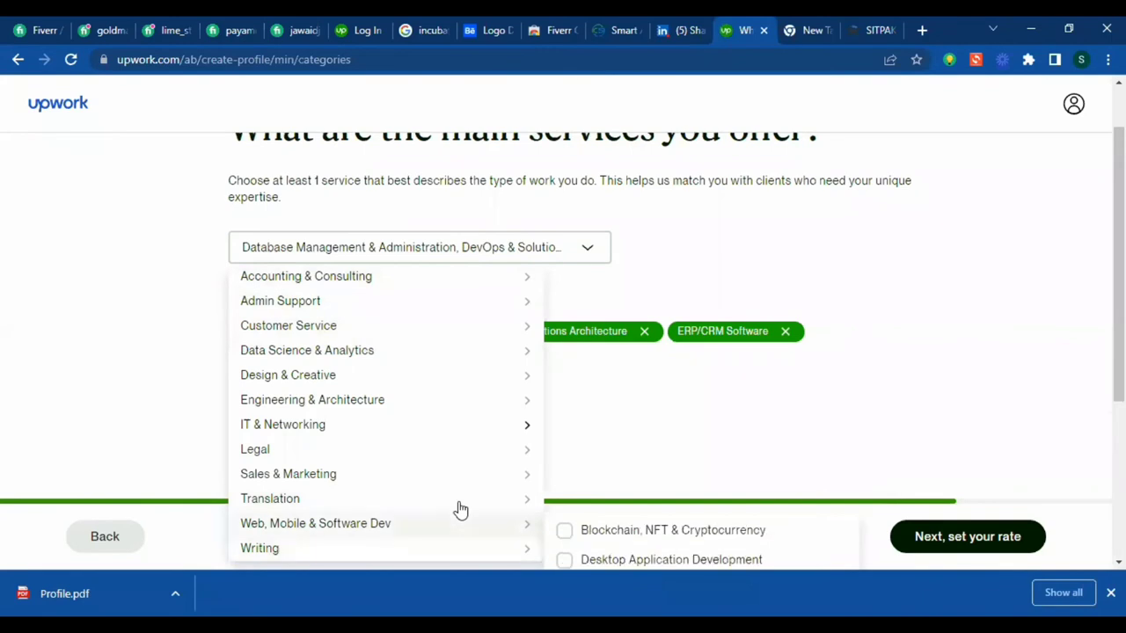
{"action": "scroll", "coordinate": [673, 460], "scroll_direction": "down", "scroll_amount": 3}
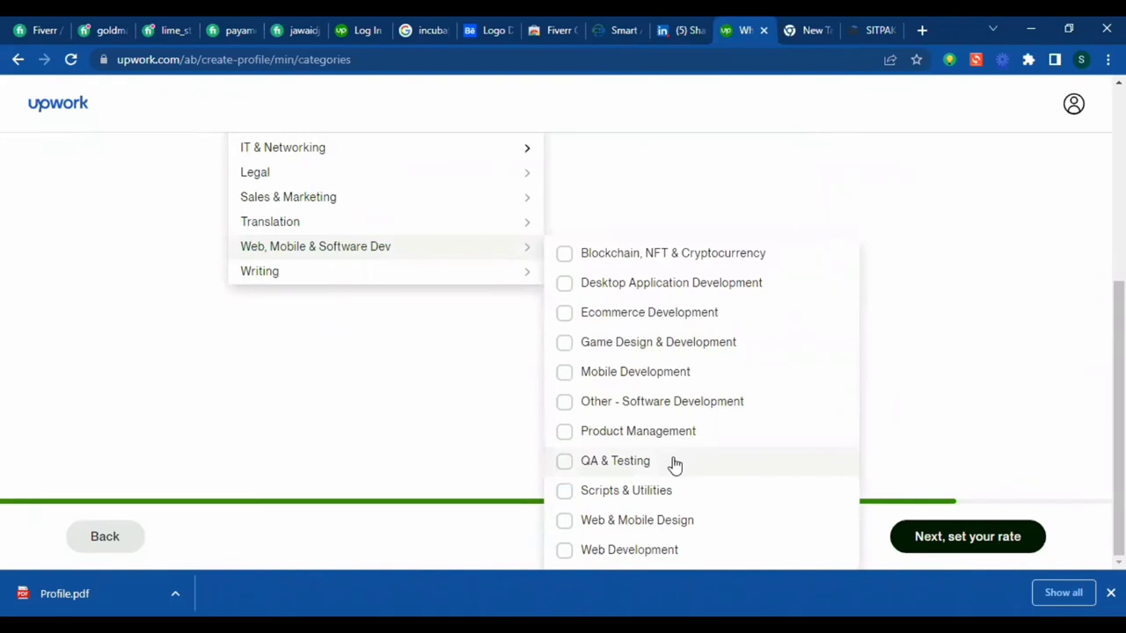
{"action": "scroll", "coordinate": [713, 510], "scroll_direction": "up", "scroll_amount": 3}
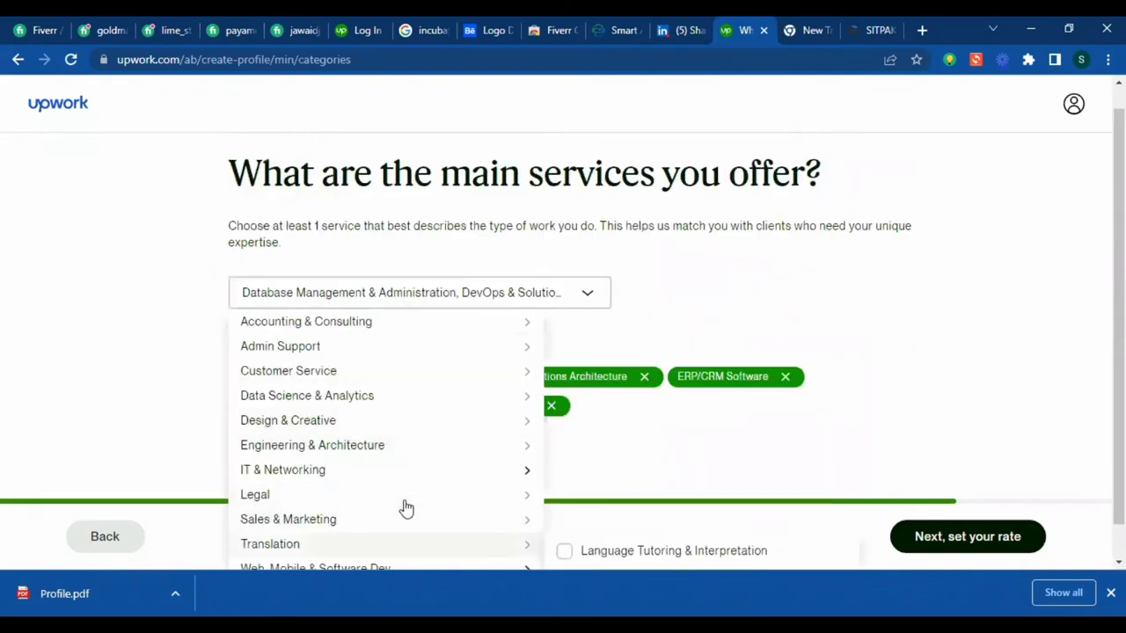
{"action": "scroll", "coordinate": [405, 508], "scroll_direction": "down", "scroll_amount": 1}
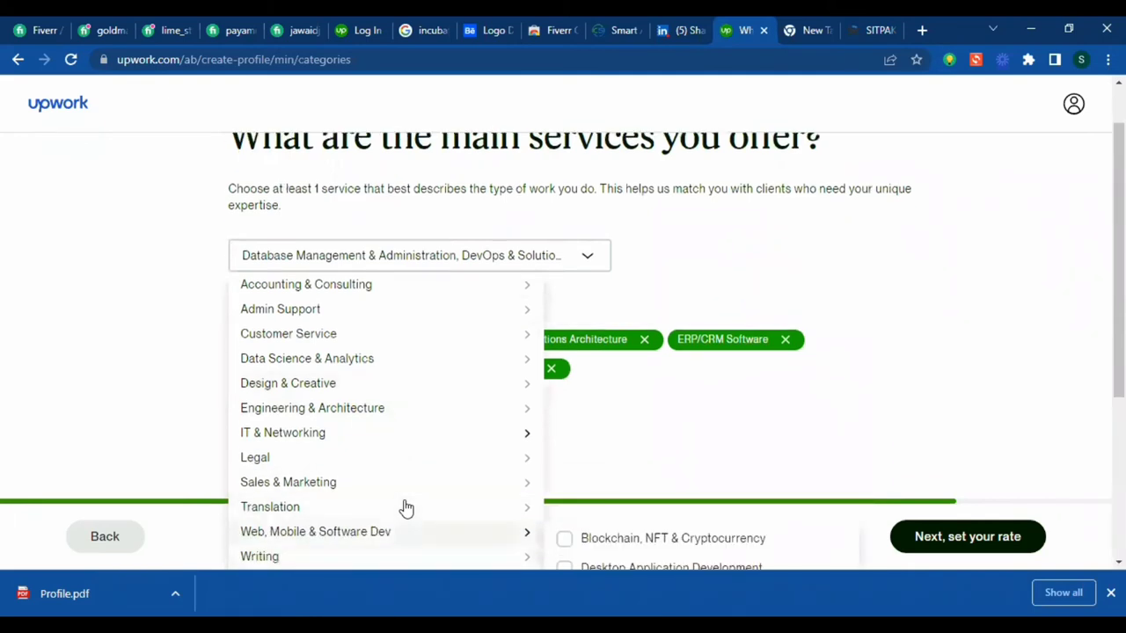
- Add Ecommerce Development from the Web, Mobile & Software Dev services
{"action": "mouse_move", "coordinate": [454, 481]}
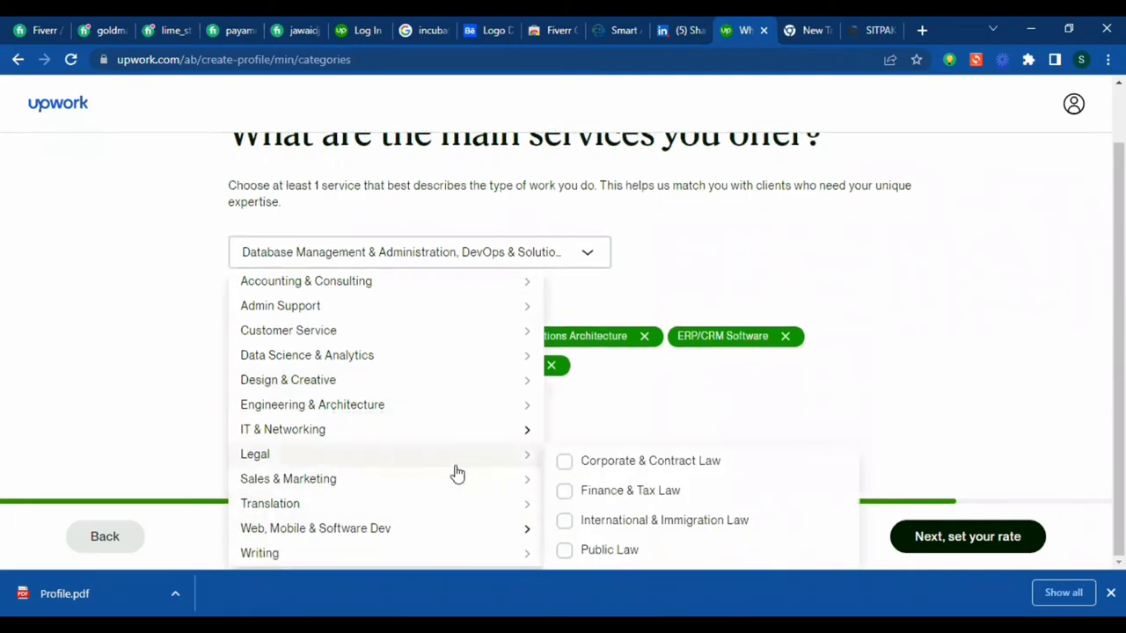
{"action": "scroll", "coordinate": [496, 510], "scroll_direction": "down", "scroll_amount": 1}
{"action": "scroll", "coordinate": [495, 508], "scroll_direction": "down", "scroll_amount": 3}
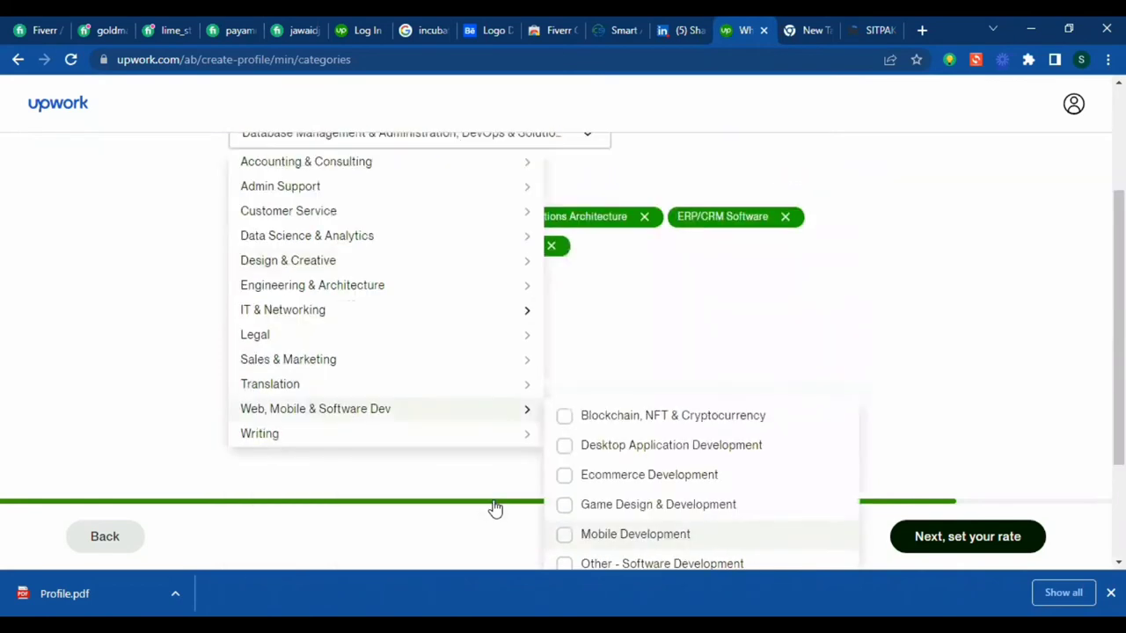
{"action": "scroll", "coordinate": [653, 498], "scroll_direction": "down", "scroll_amount": 1}
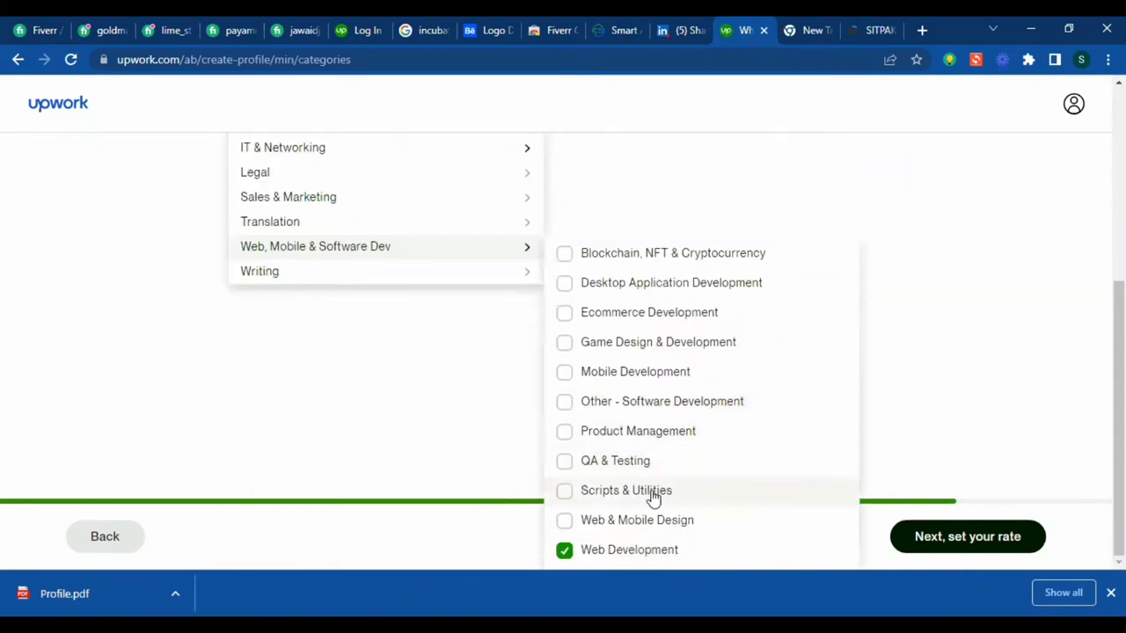
{"action": "scroll", "coordinate": [508, 455], "scroll_direction": "up", "scroll_amount": 4}
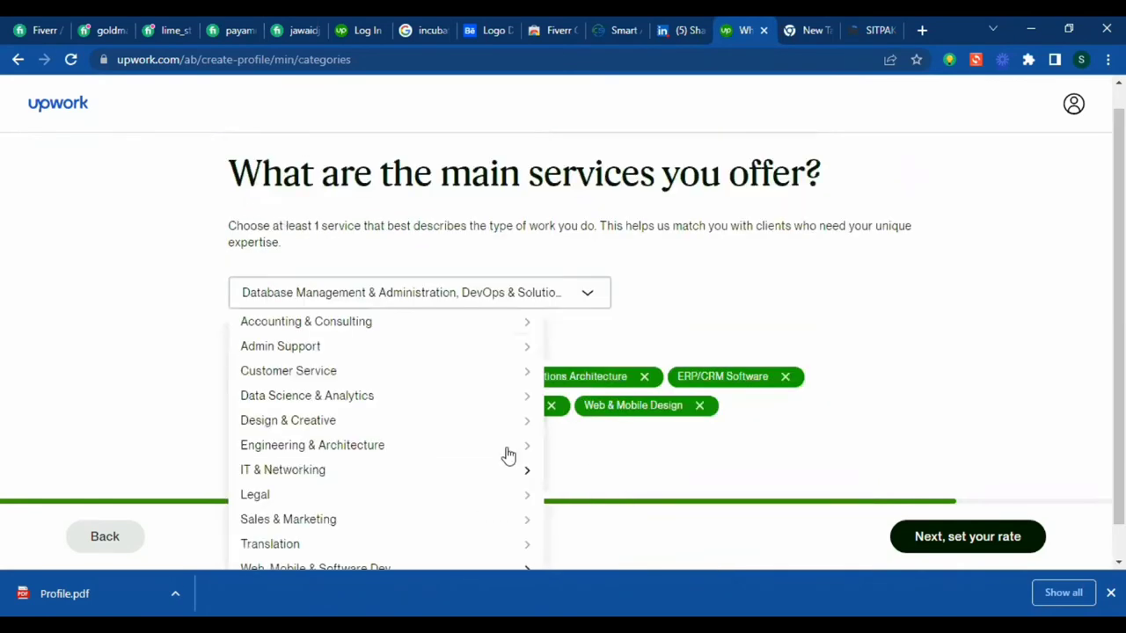
{"action": "scroll", "coordinate": [502, 463], "scroll_direction": "down", "scroll_amount": 1}
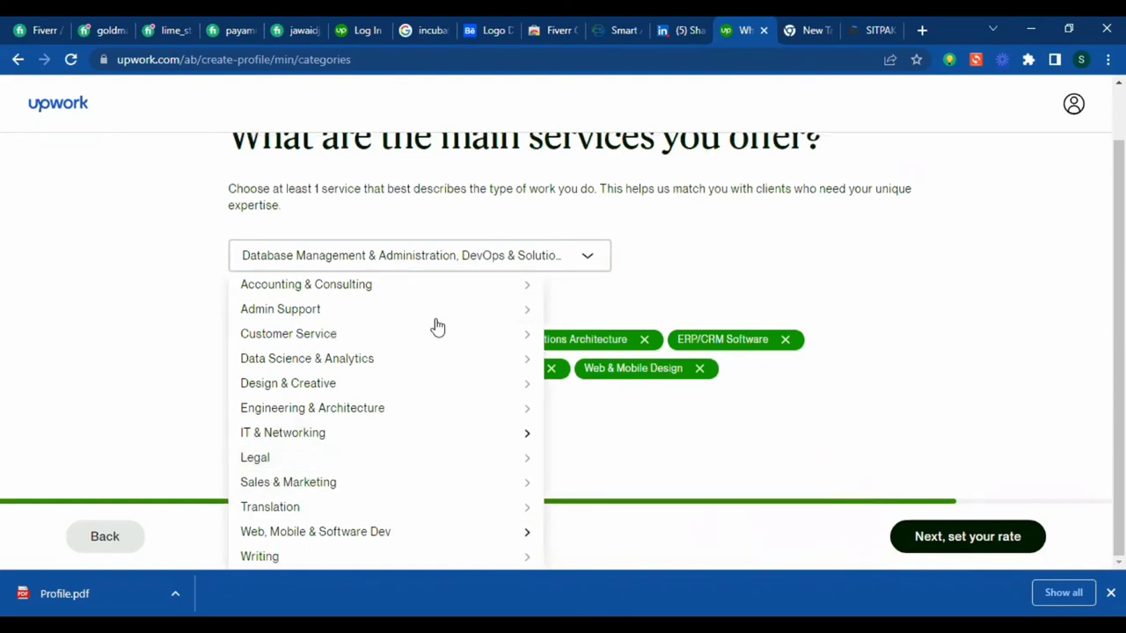
{"action": "mouse_move", "coordinate": [390, 530]}
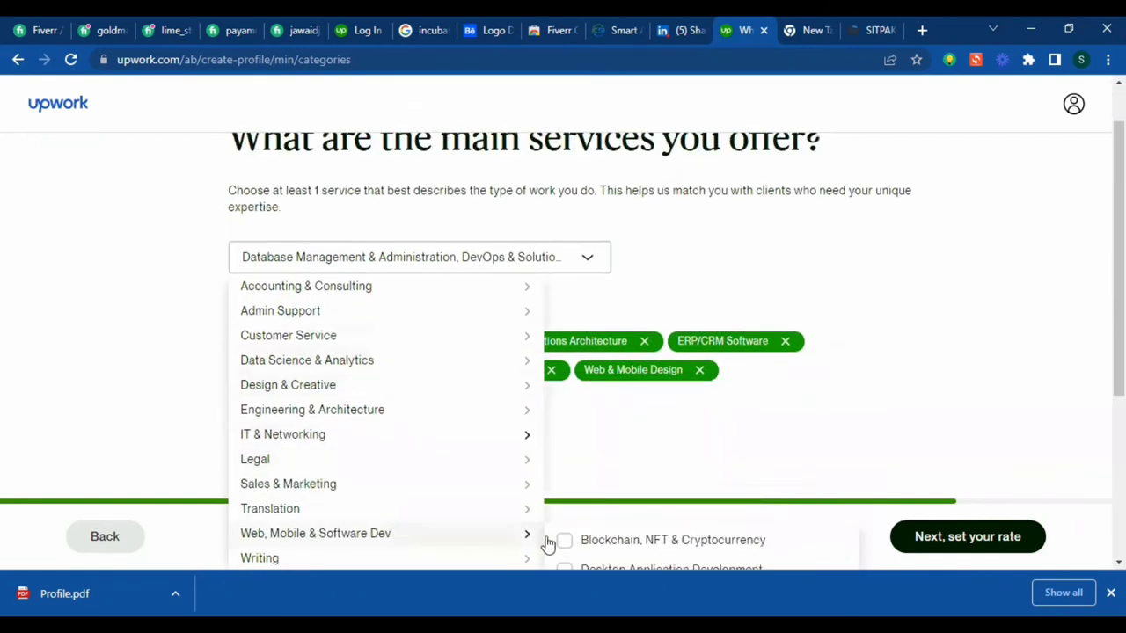
{"action": "scroll", "coordinate": [664, 540], "scroll_direction": "down", "scroll_amount": 1}
{"action": "scroll", "coordinate": [665, 540], "scroll_direction": "down", "scroll_amount": 3}
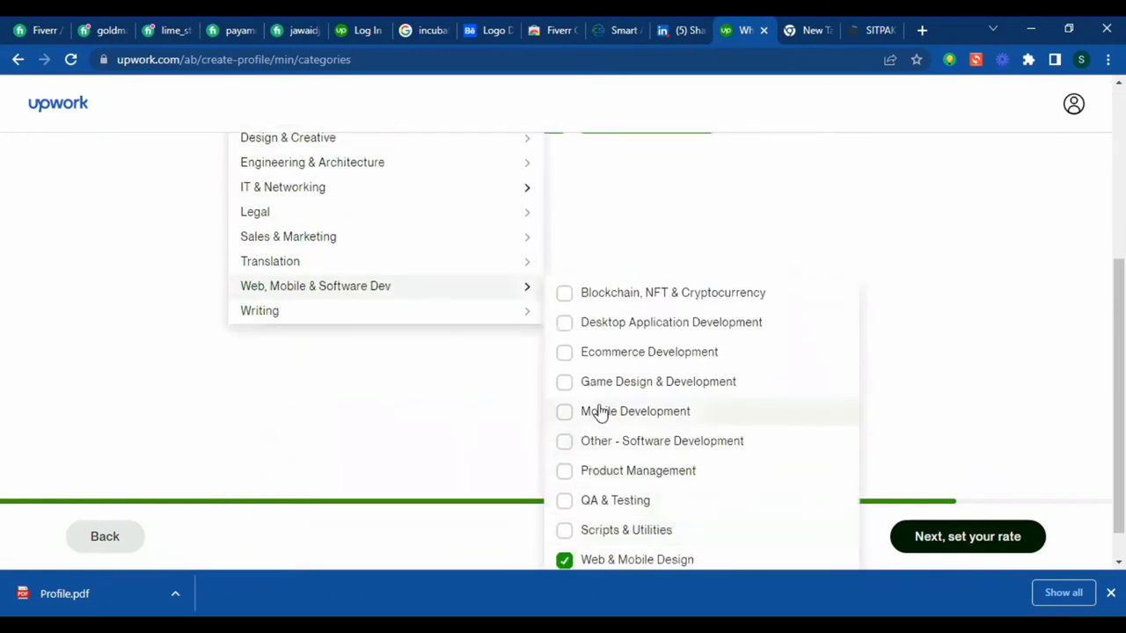
{"action": "left_click", "coordinate": [565, 353]}
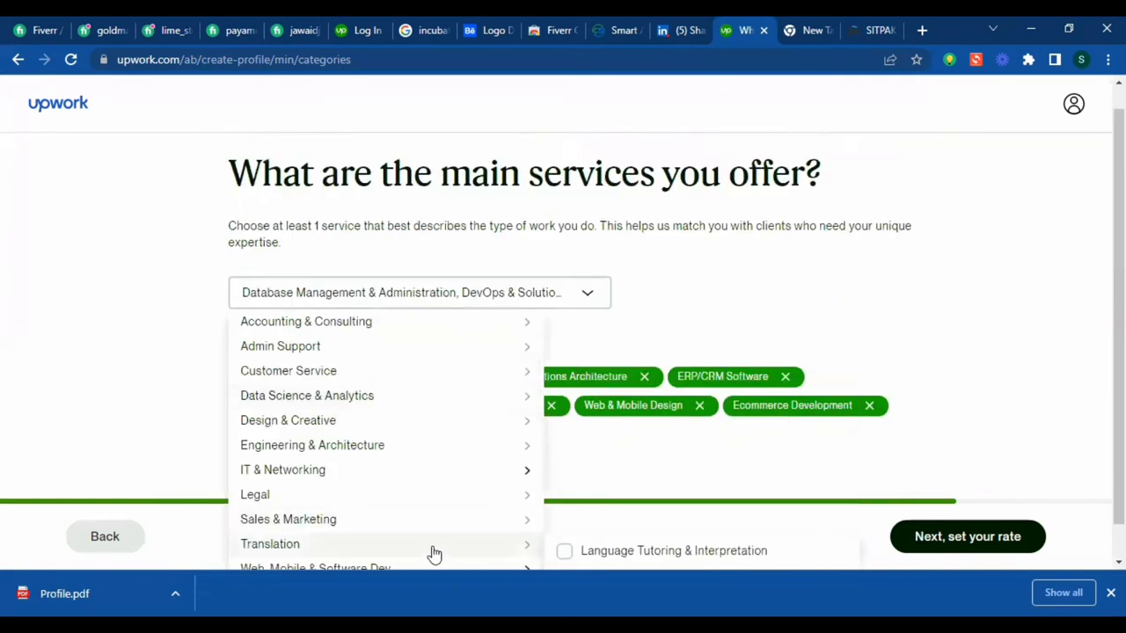
- Look through the Web, Mobile & Software Dev list for Product Management and Other - Software Development
{"action": "scroll", "coordinate": [422, 541], "scroll_direction": "down", "scroll_amount": 1}
{"action": "mouse_move", "coordinate": [461, 533]}
{"action": "scroll", "coordinate": [648, 543], "scroll_direction": "down", "scroll_amount": 3}
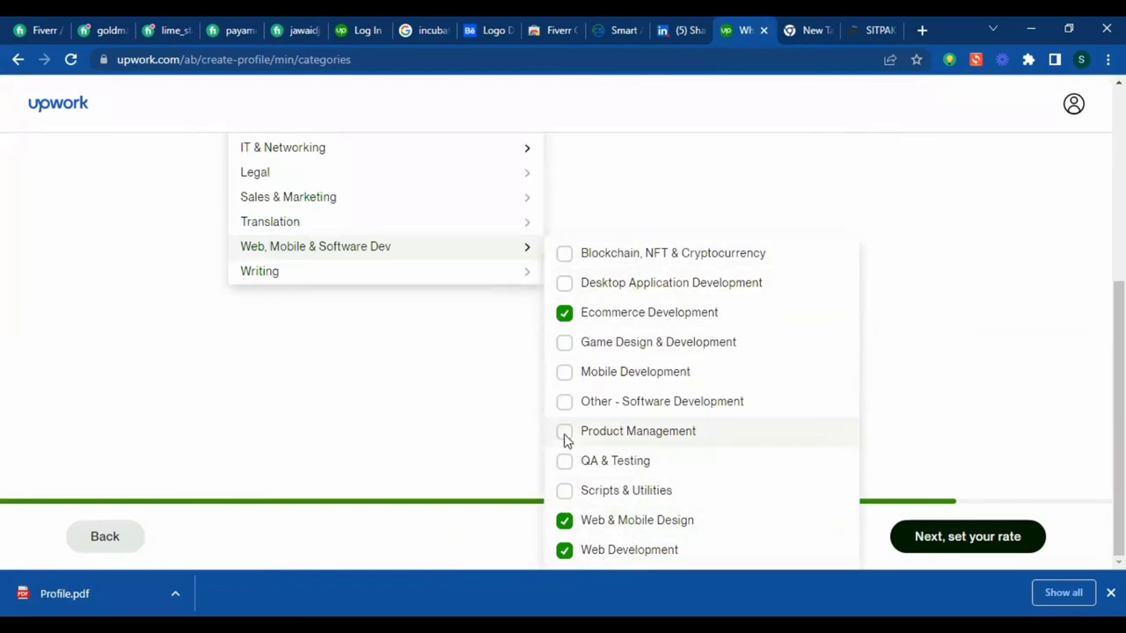
{"action": "scroll", "coordinate": [305, 307], "scroll_direction": "up", "scroll_amount": 4}
{"action": "scroll", "coordinate": [389, 484], "scroll_direction": "down", "scroll_amount": 1}
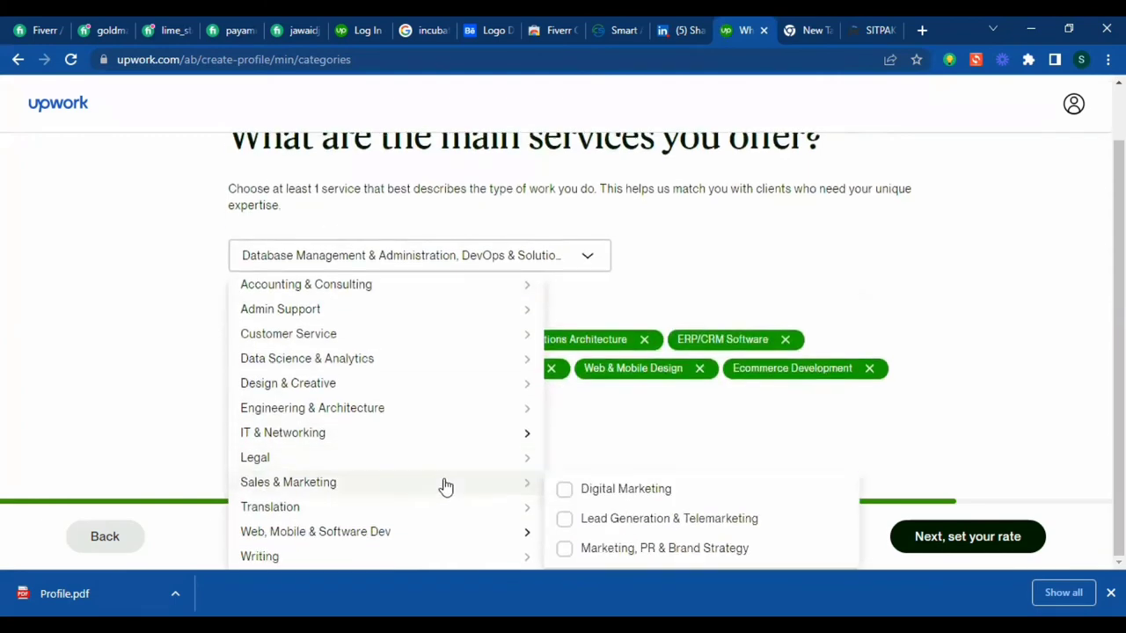
{"action": "mouse_move", "coordinate": [390, 531]}
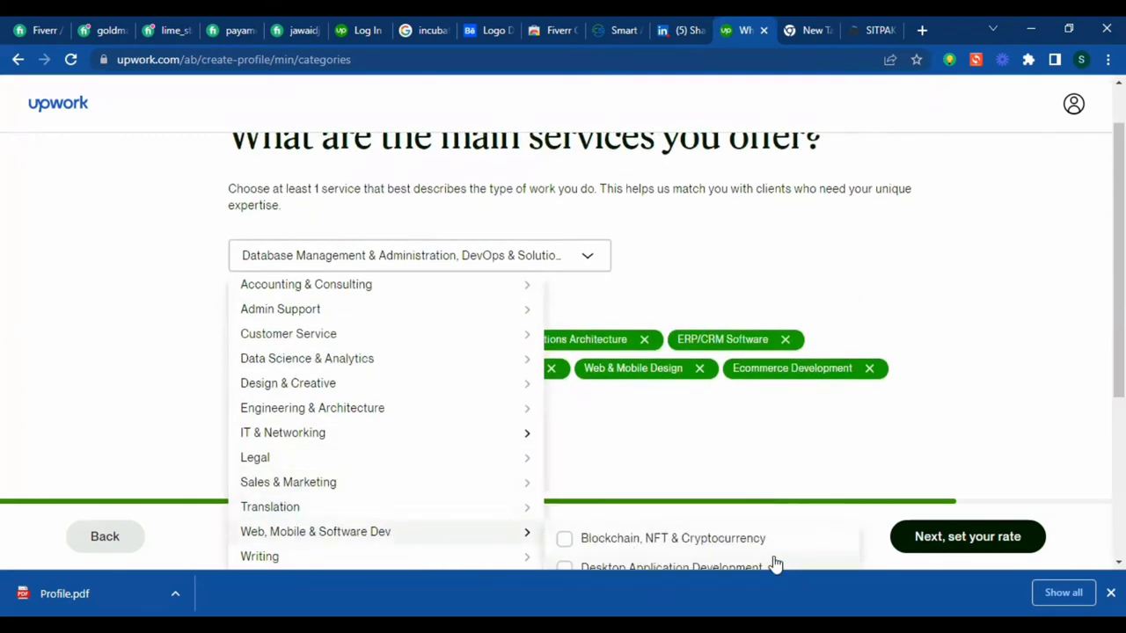
{"action": "scroll", "coordinate": [774, 563], "scroll_direction": "down", "scroll_amount": 3}
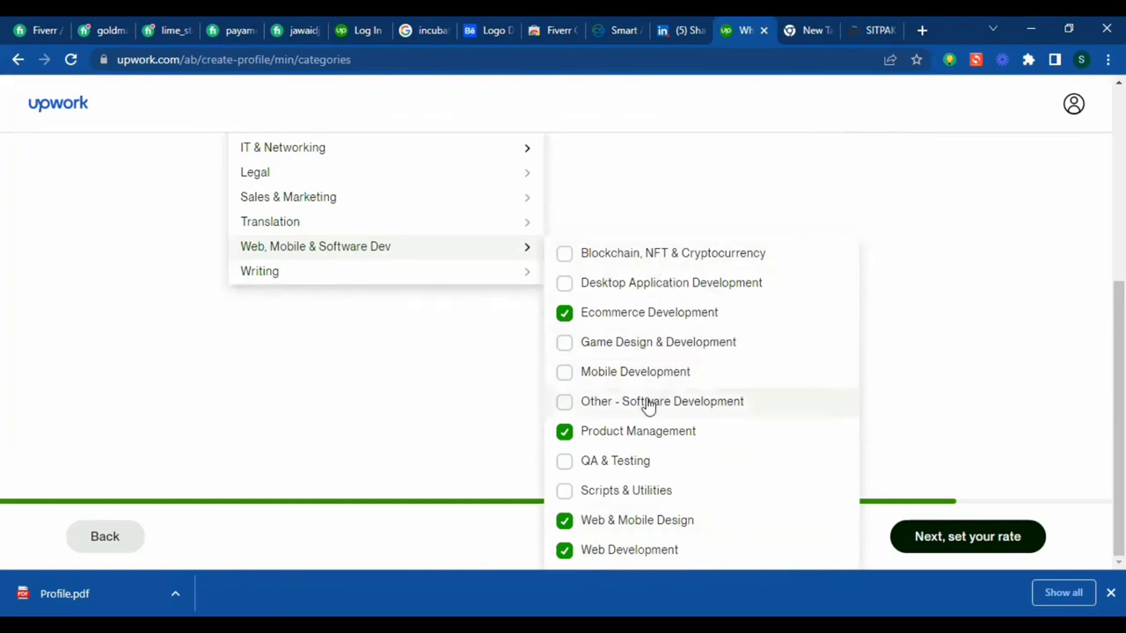
{"action": "scroll", "coordinate": [490, 307], "scroll_direction": "up", "scroll_amount": 4}
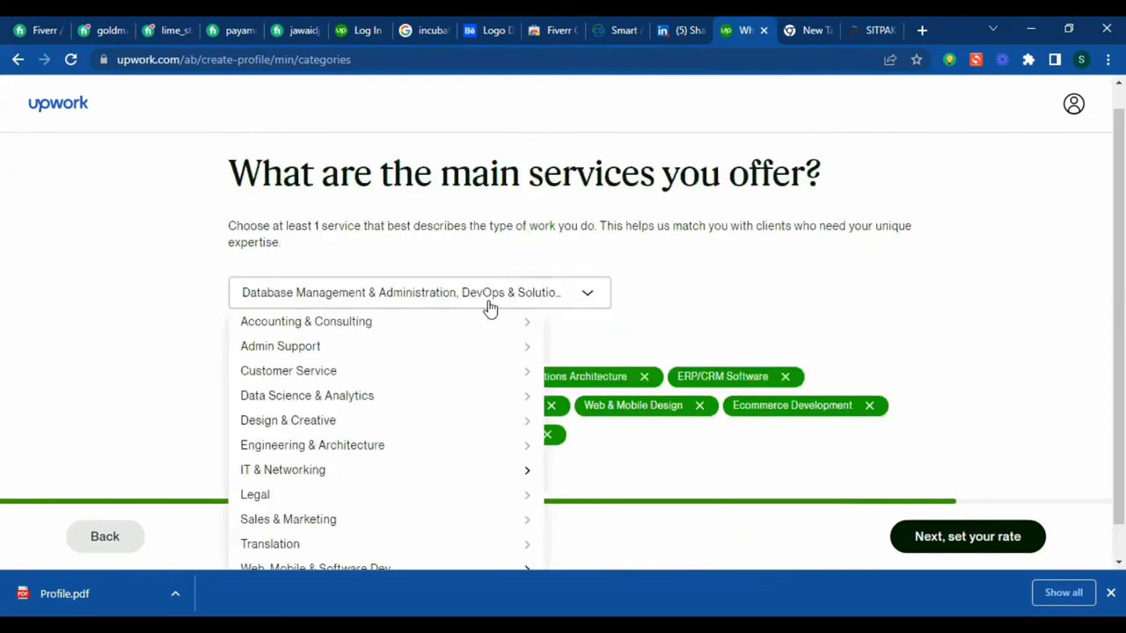
{"action": "scroll", "coordinate": [412, 445], "scroll_direction": "down", "scroll_amount": 1}
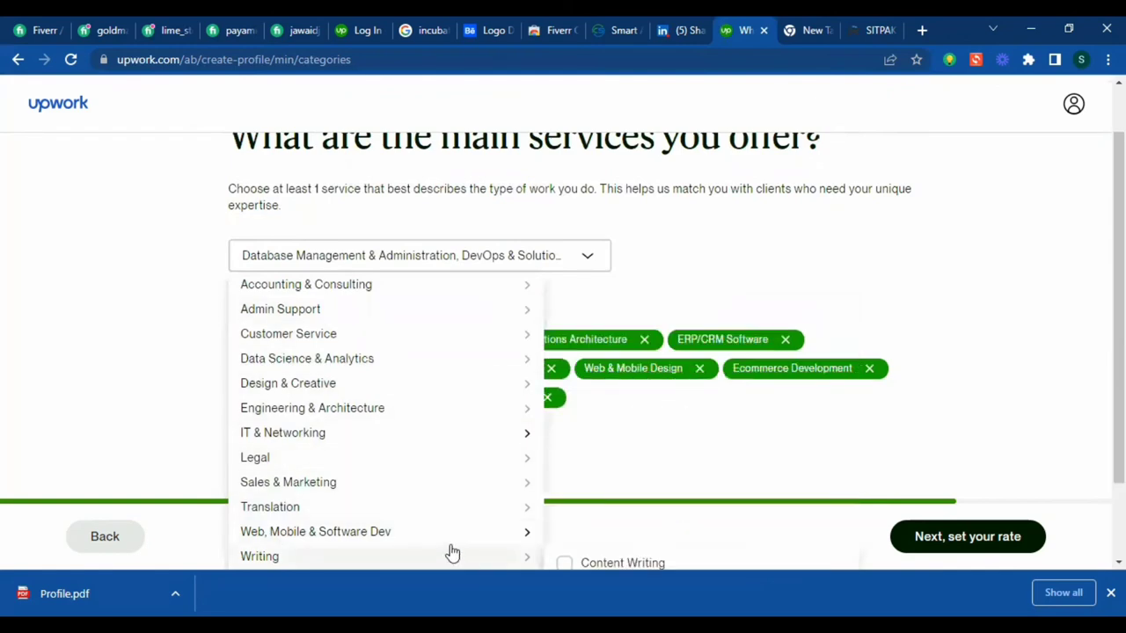
{"action": "mouse_move", "coordinate": [495, 534]}
{"action": "scroll", "coordinate": [658, 519], "scroll_direction": "down", "scroll_amount": 3}
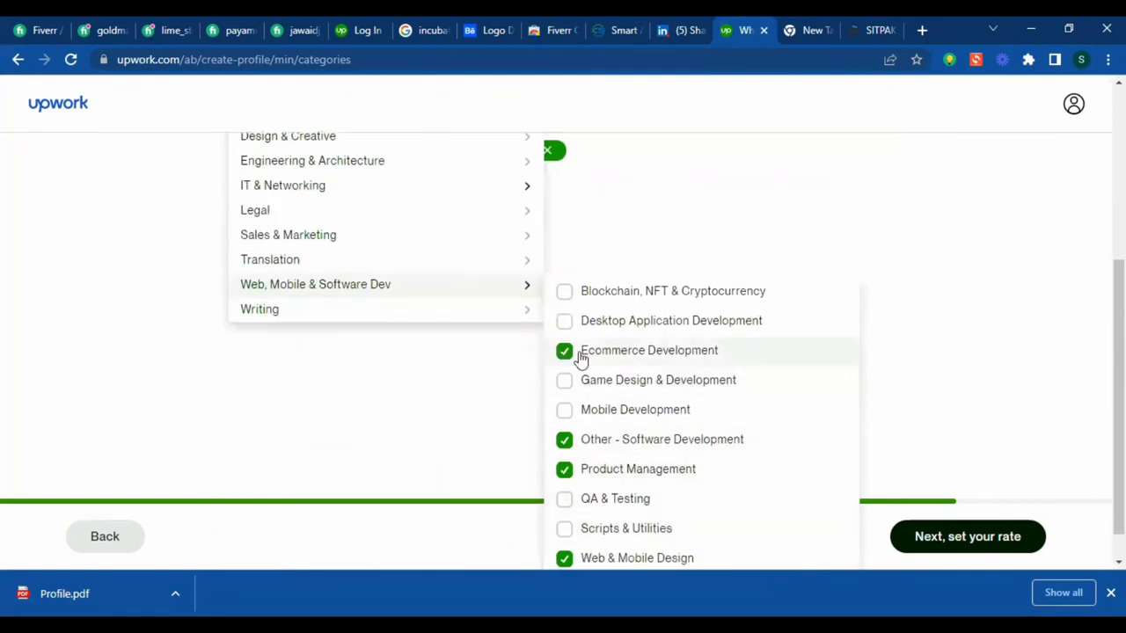
{"action": "scroll", "coordinate": [465, 407], "scroll_direction": "up", "scroll_amount": 3}
- Close the services list with nine services chosen and continue to the hourly rate step
{"action": "mouse_move", "coordinate": [308, 368]}
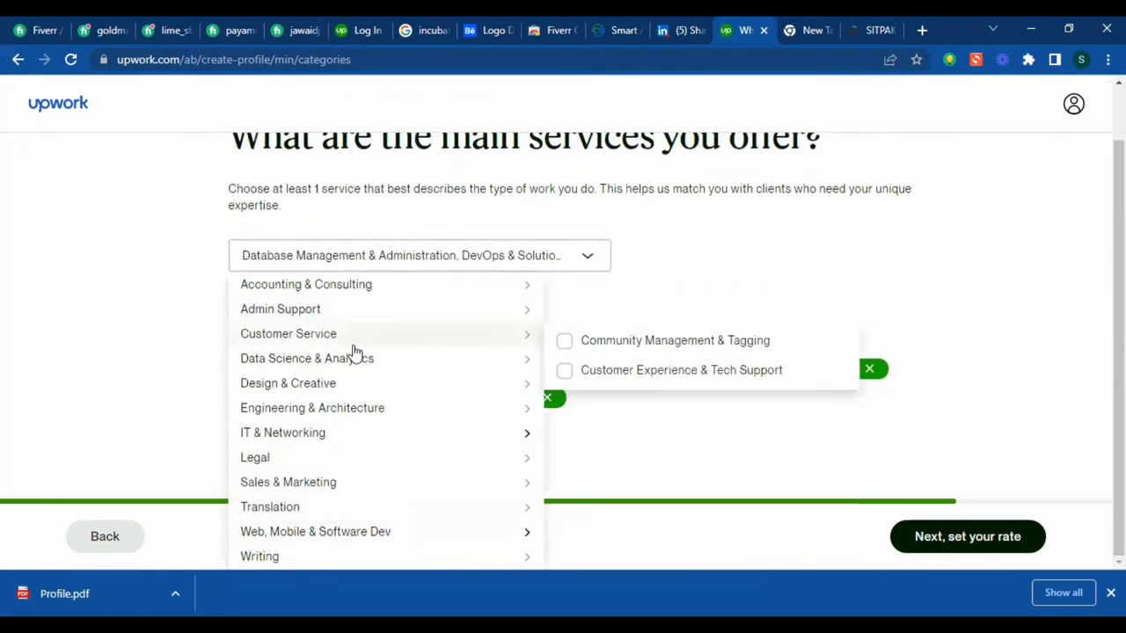
{"action": "scroll", "coordinate": [291, 401], "scroll_direction": "down", "scroll_amount": 1}
{"action": "scroll", "coordinate": [271, 359], "scroll_direction": "up", "scroll_amount": 1}
{"action": "scroll", "coordinate": [266, 411], "scroll_direction": "down", "scroll_amount": 1}
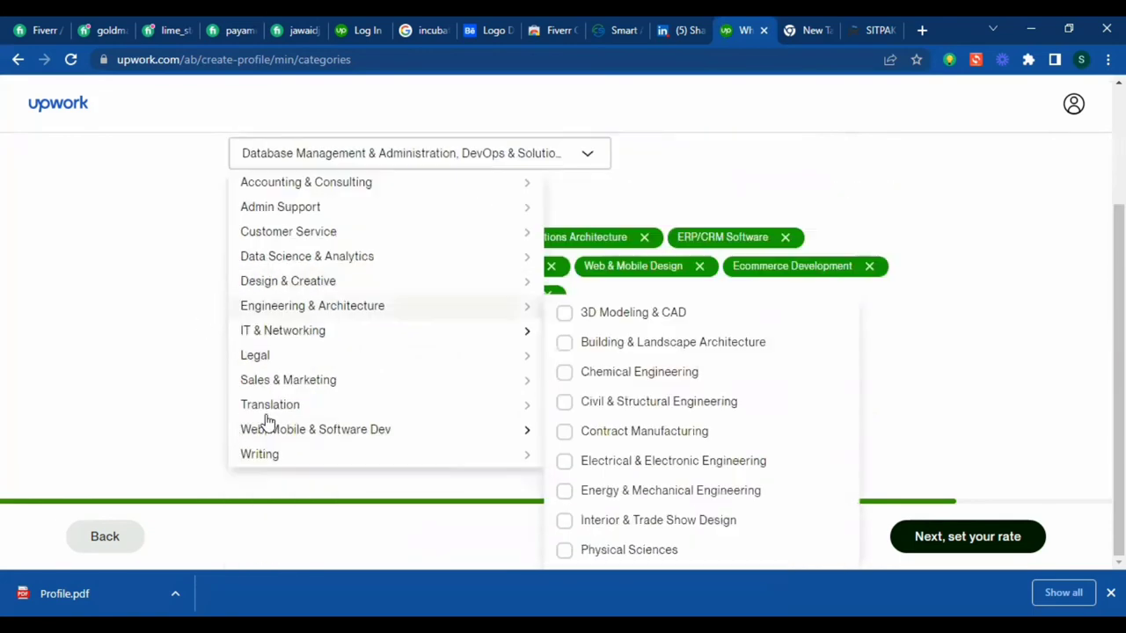
{"action": "scroll", "coordinate": [269, 423], "scroll_direction": "up", "scroll_amount": 1}
{"action": "mouse_move", "coordinate": [272, 297]}
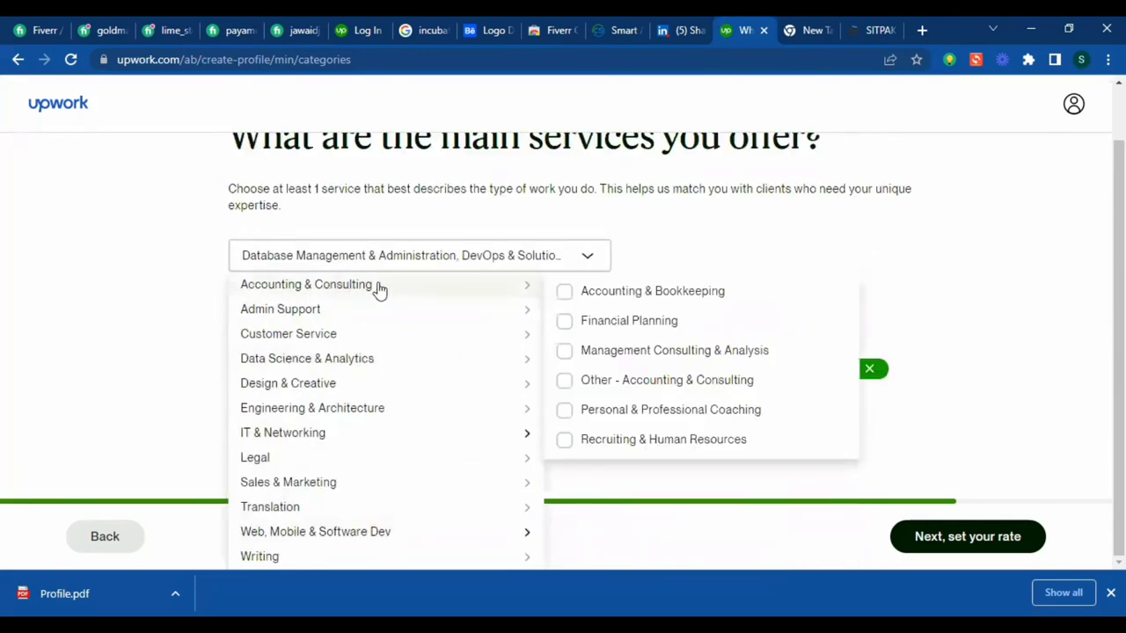
{"action": "mouse_move", "coordinate": [344, 314]}
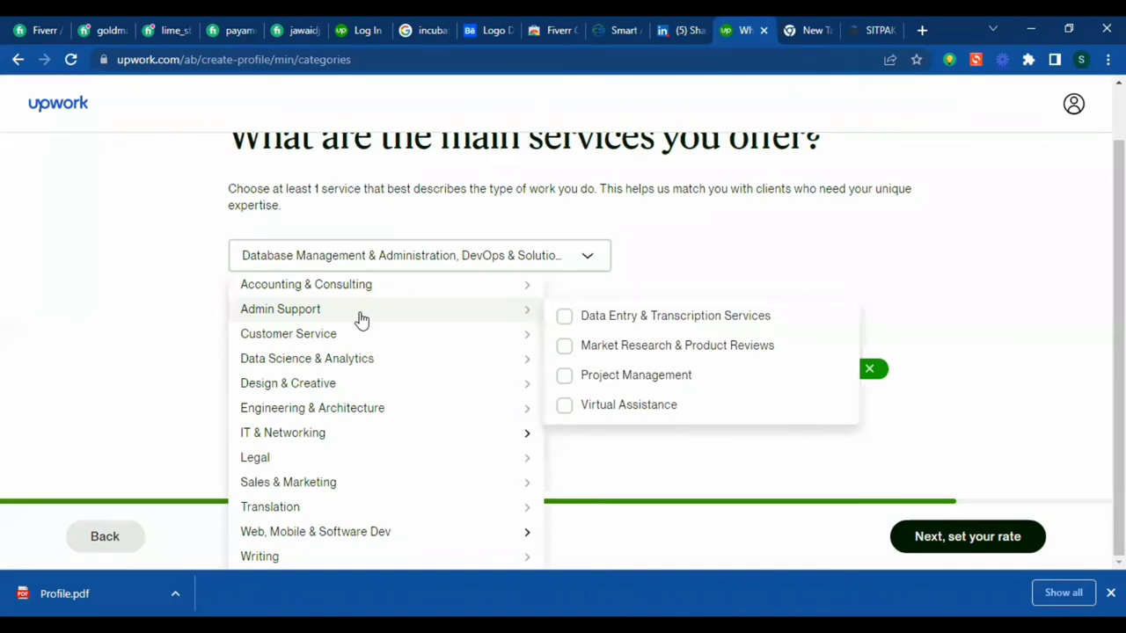
{"action": "mouse_move", "coordinate": [481, 377]}
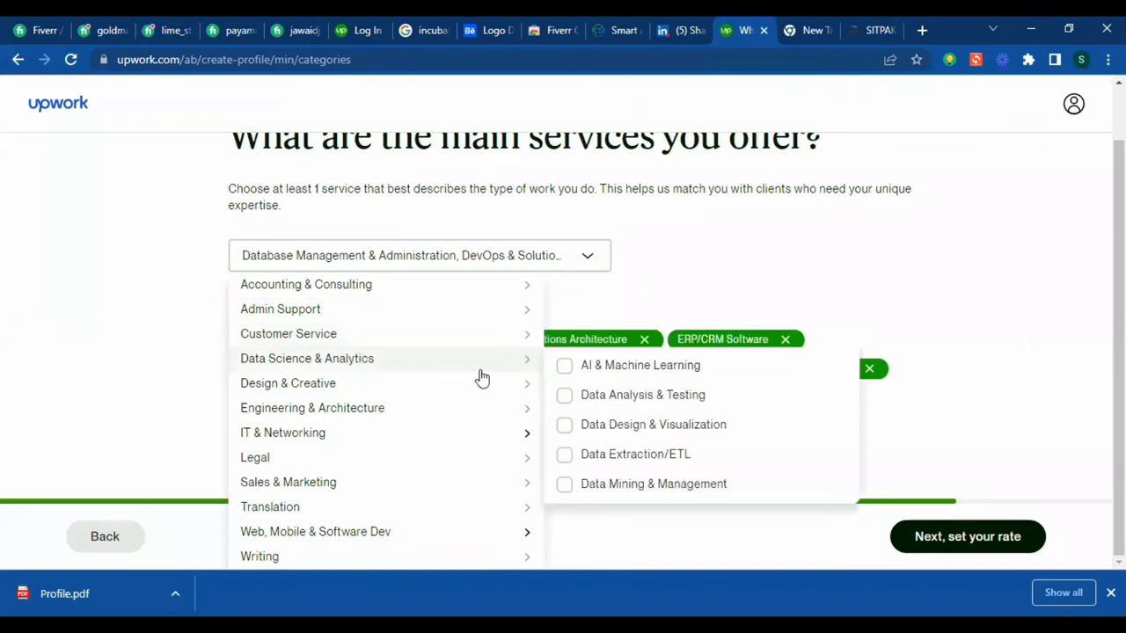
{"action": "scroll", "coordinate": [326, 428], "scroll_direction": "down", "scroll_amount": 1}
{"action": "scroll", "coordinate": [326, 427], "scroll_direction": "up", "scroll_amount": 1}
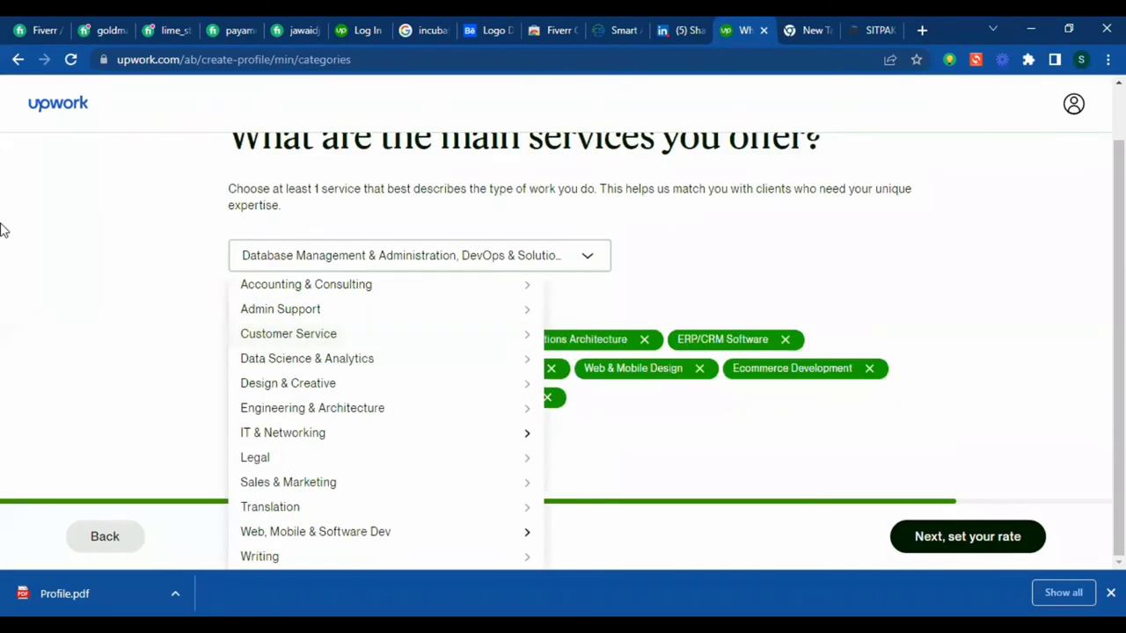
{"action": "left_click", "coordinate": [95, 320]}
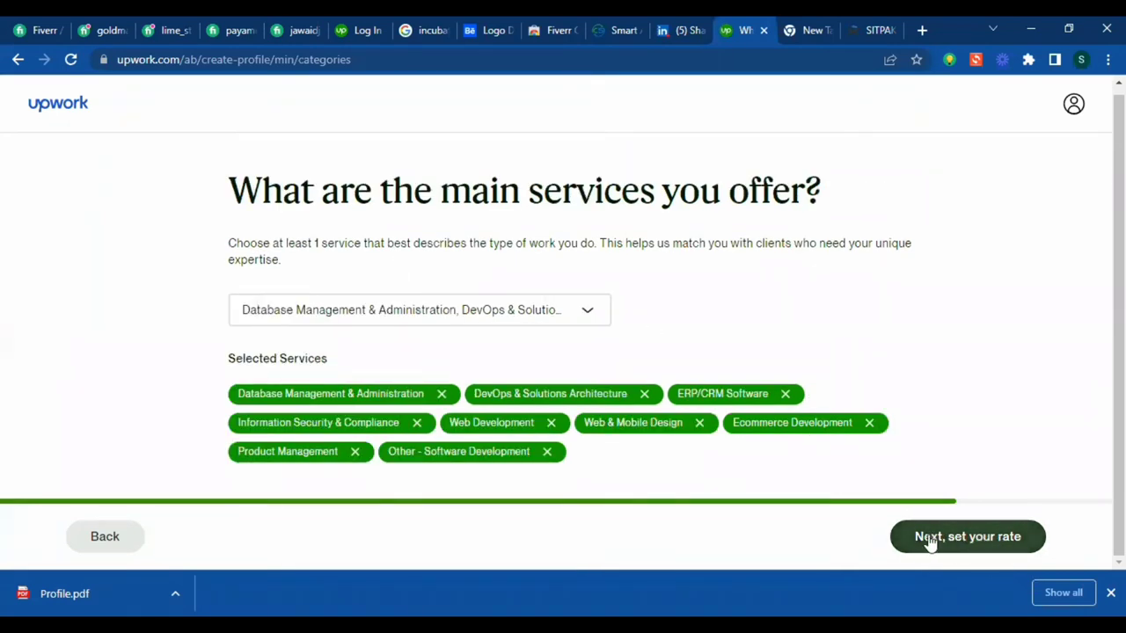
{"action": "left_click", "coordinate": [1008, 538]}
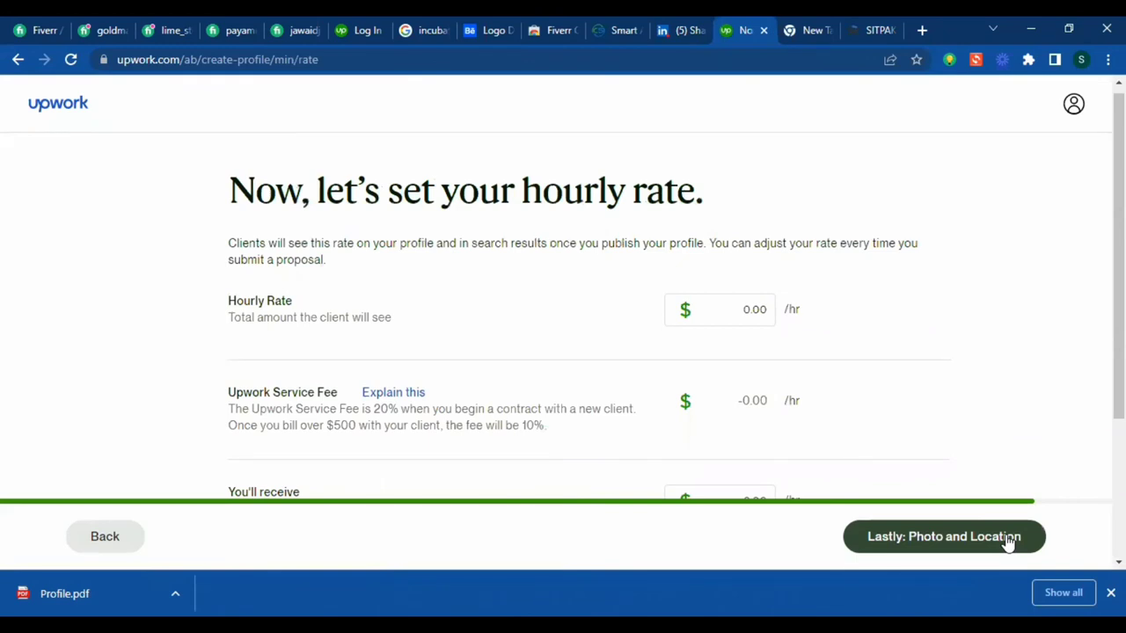
- Set the hourly rate to $20.00, leaving $16.00 after fees, and go to photo and location
{"action": "left_click", "coordinate": [1008, 538]}
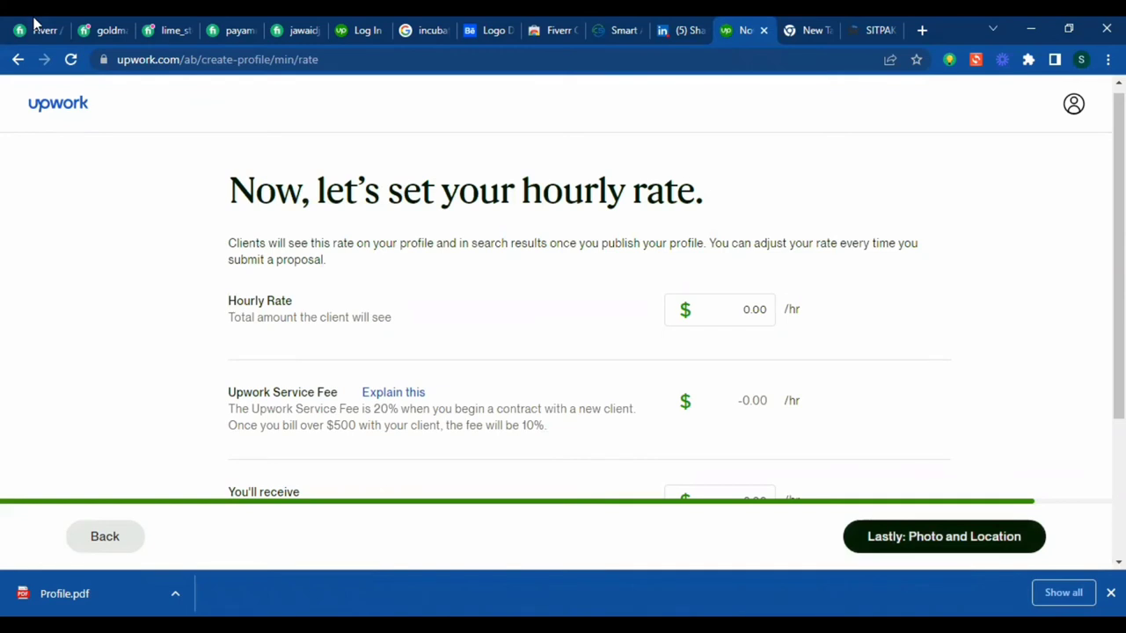
{"action": "left_click", "coordinate": [742, 313]}
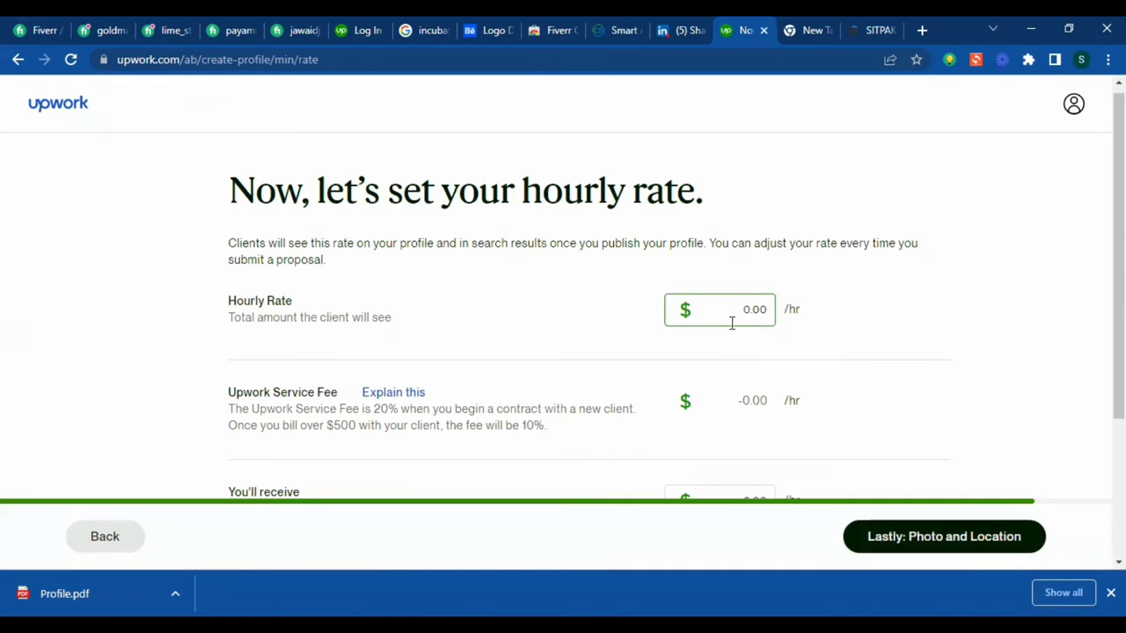
{"action": "left_click", "coordinate": [847, 381]}
{"action": "scroll", "coordinate": [851, 383], "scroll_direction": "down", "scroll_amount": 2}
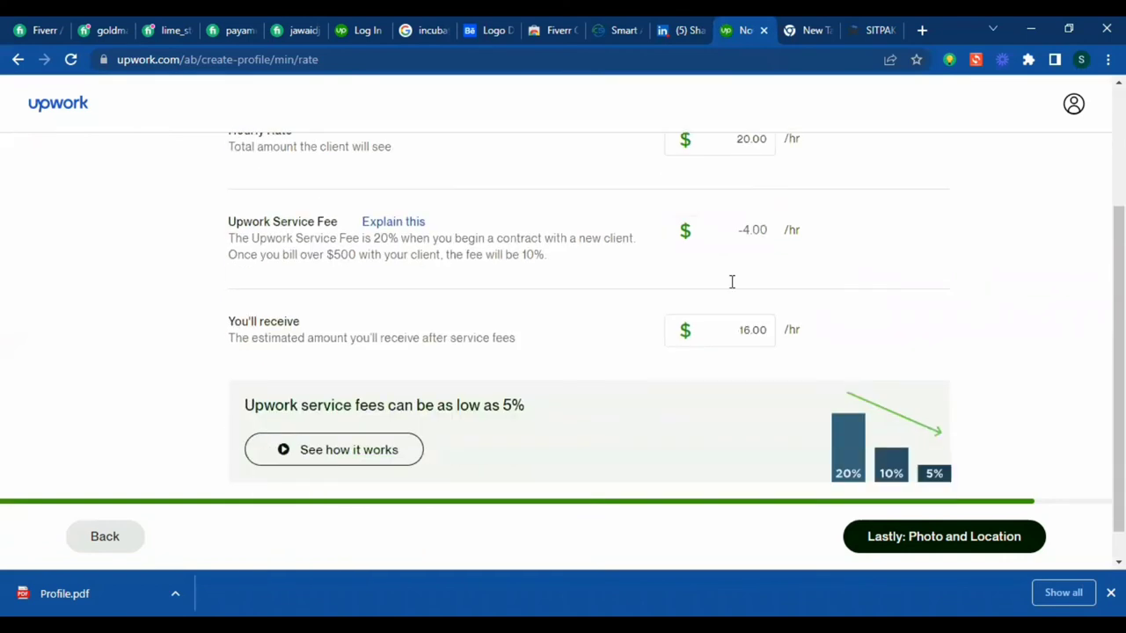
{"action": "scroll", "coordinate": [963, 326], "scroll_direction": "down", "scroll_amount": 1}
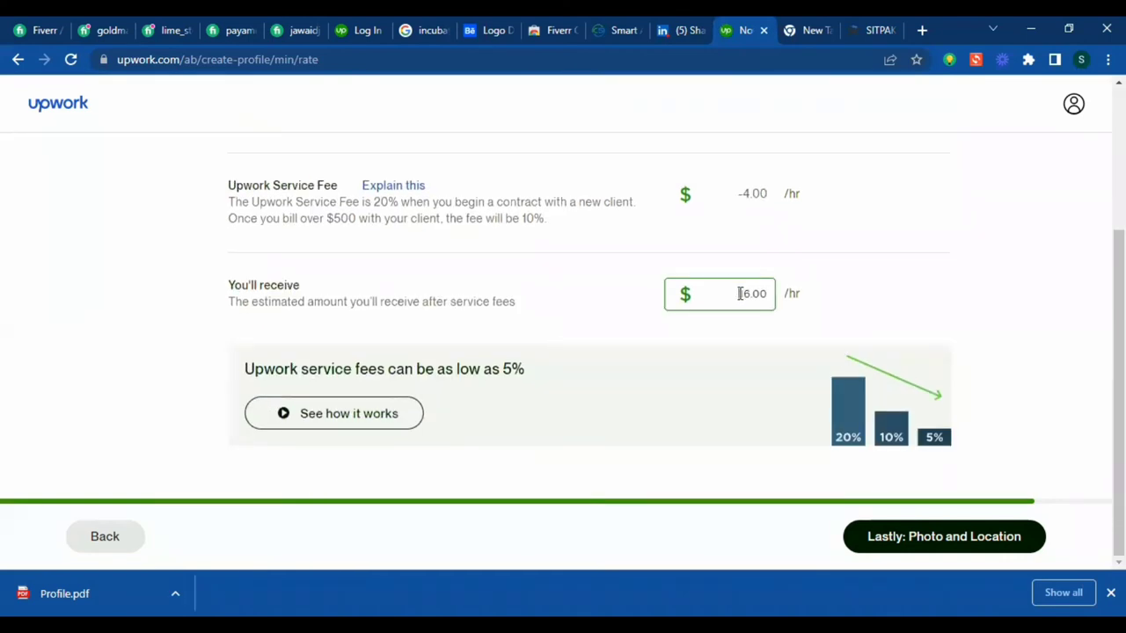
{"action": "left_click", "coordinate": [740, 294]}
{"action": "left_click", "coordinate": [920, 290]}
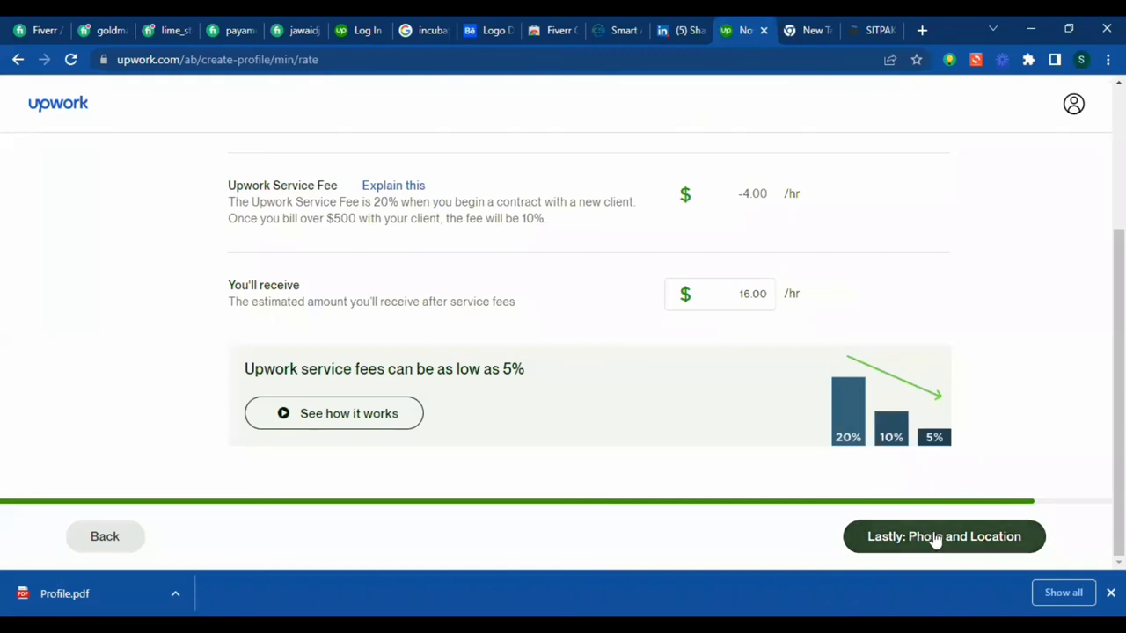
{"action": "left_click", "coordinate": [901, 536]}
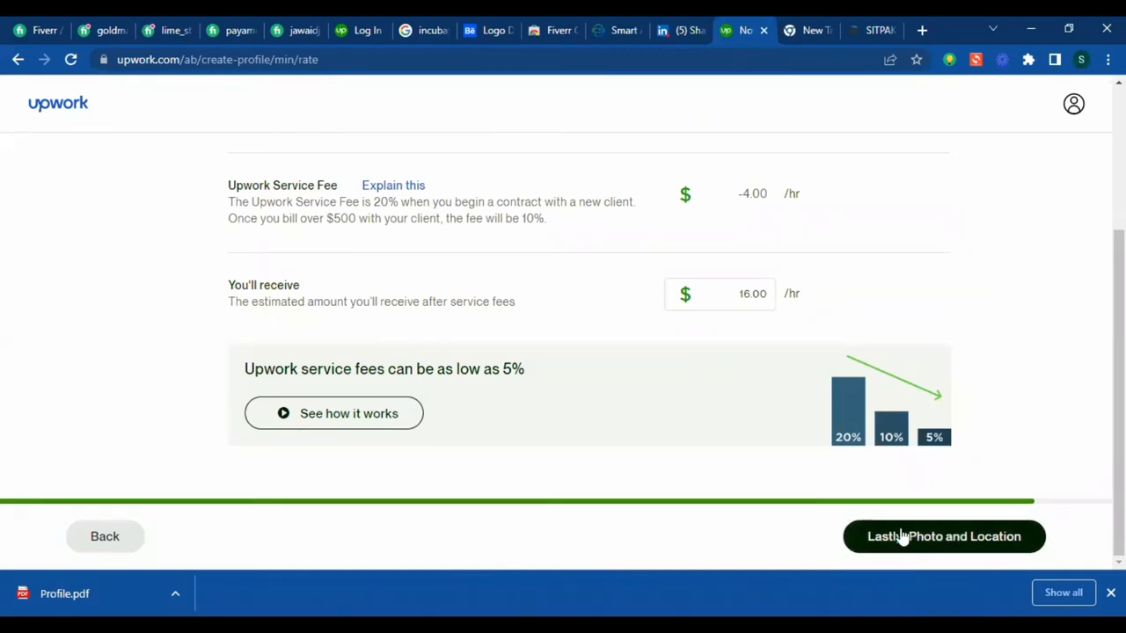
{"action": "left_click", "coordinate": [967, 540]}
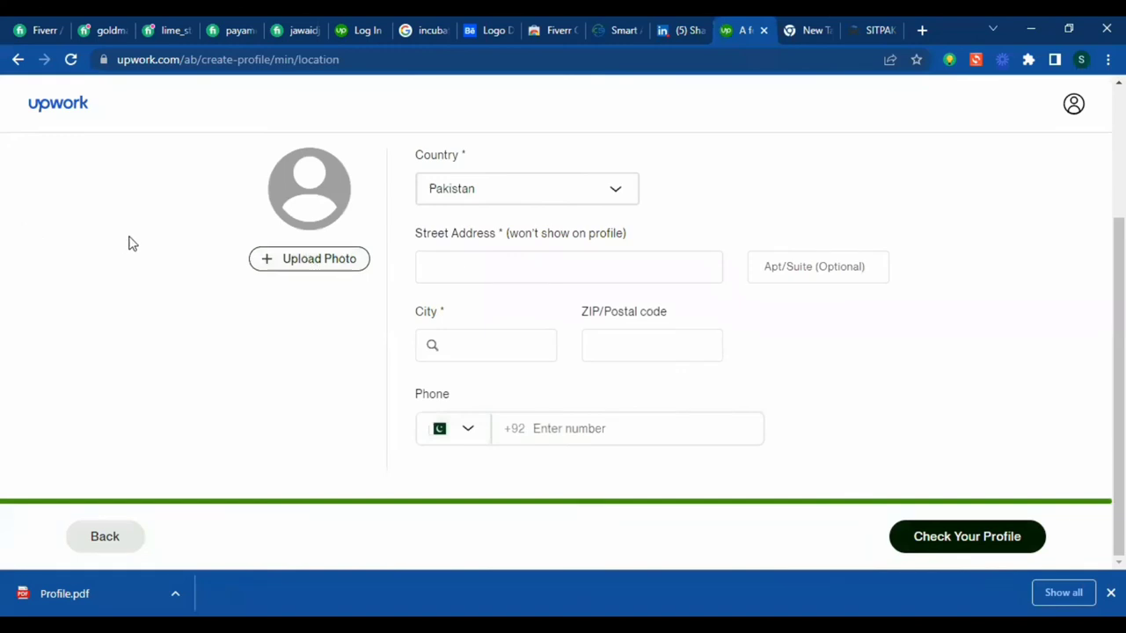
{"action": "scroll", "coordinate": [231, 267], "scroll_direction": "up", "scroll_amount": 2}
- Upload 'WhatsApp Image 2022-08-04 at 10.03.21 PM' as the profile photo, cropped over the face
{"action": "scroll", "coordinate": [232, 267], "scroll_direction": "down", "scroll_amount": 2}
{"action": "left_click", "coordinate": [312, 259]}
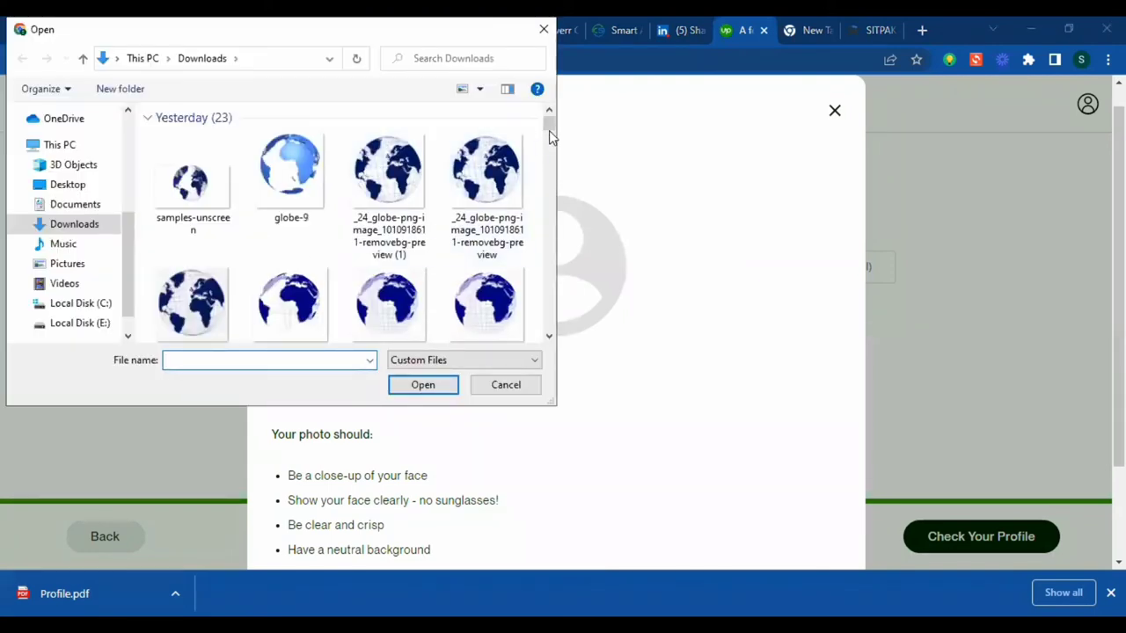
{"action": "left_click_drag", "start_coordinate": [552, 124], "coordinate": [553, 254]}
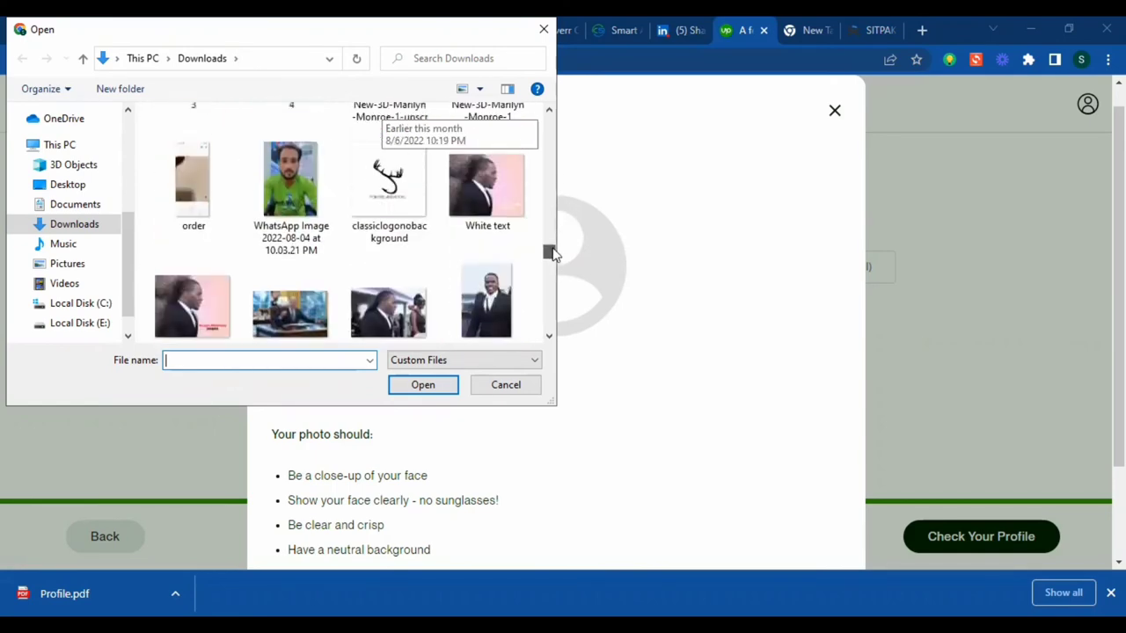
{"action": "left_click", "coordinate": [290, 187]}
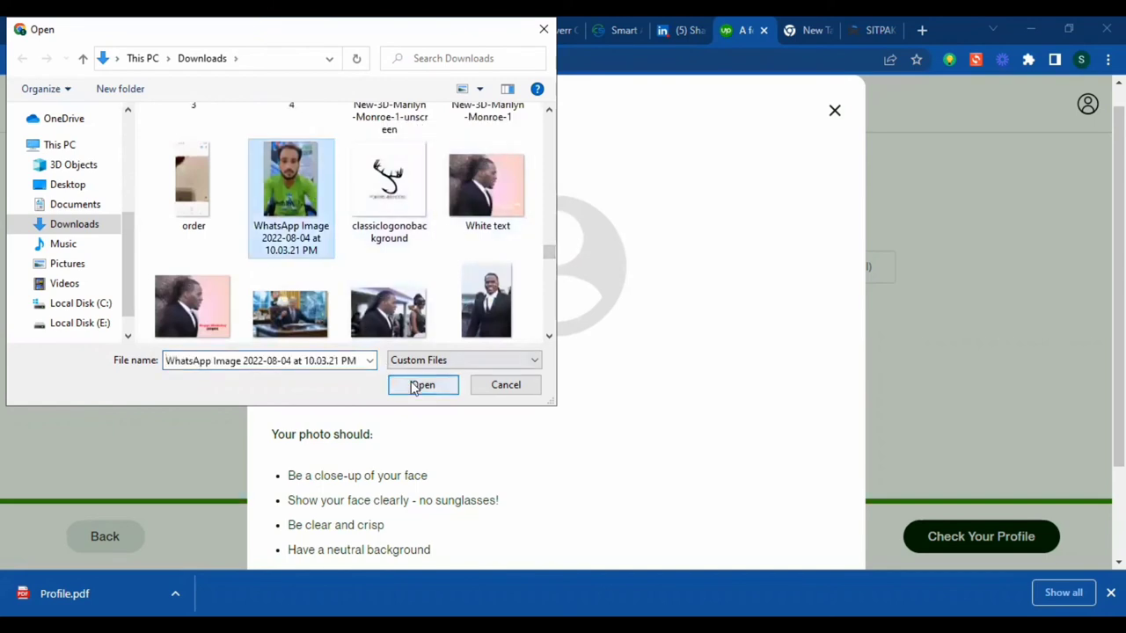
{"action": "left_click", "coordinate": [420, 385]}
{"action": "left_click_drag", "start_coordinate": [570, 304], "coordinate": [540, 209]}
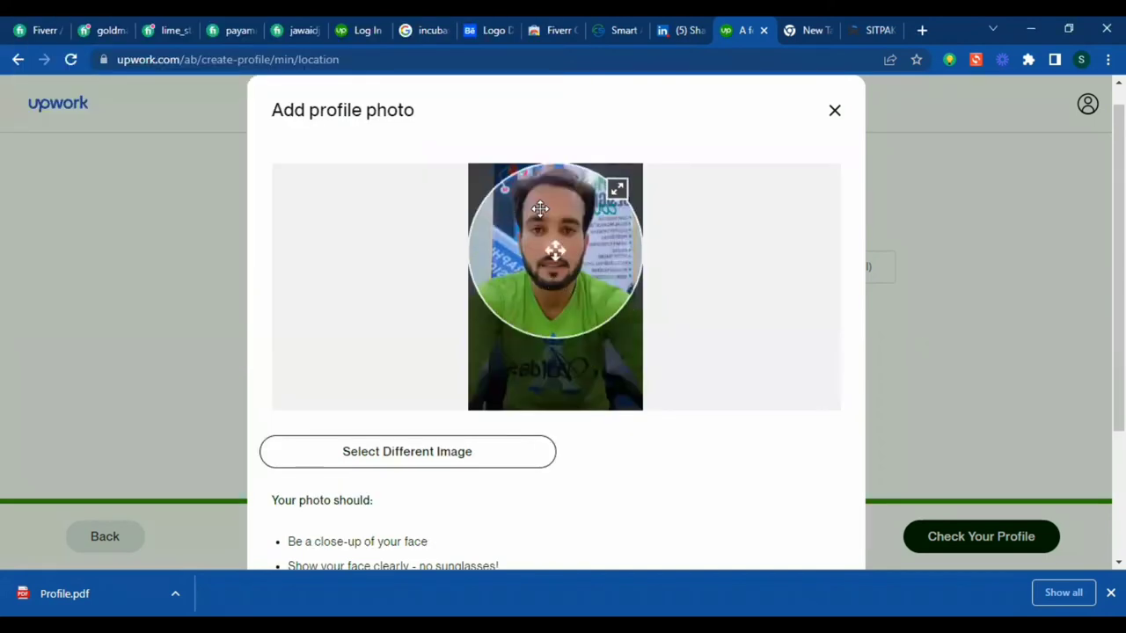
{"action": "scroll", "coordinate": [660, 506], "scroll_direction": "down", "scroll_amount": 2}
{"action": "left_click", "coordinate": [803, 508]}
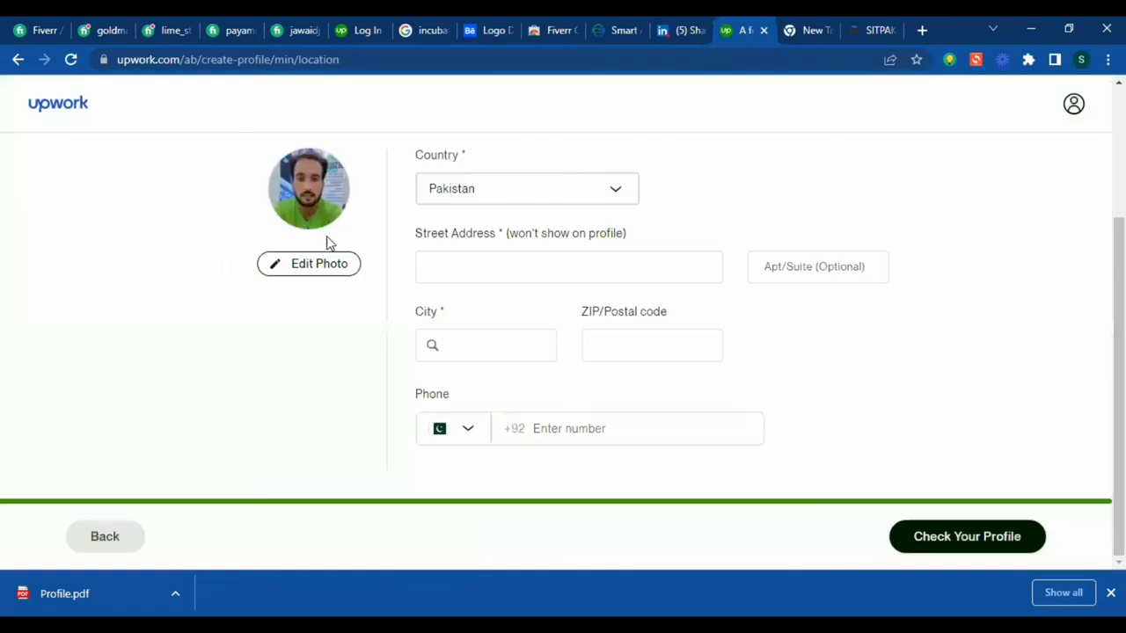
{"action": "scroll", "coordinate": [419, 228], "scroll_direction": "up", "scroll_amount": 2}
- Set the city to Bhakkar, PB, PK in the location details
{"action": "scroll", "coordinate": [640, 339], "scroll_direction": "down", "scroll_amount": 2}
{"action": "left_click", "coordinate": [573, 266]}
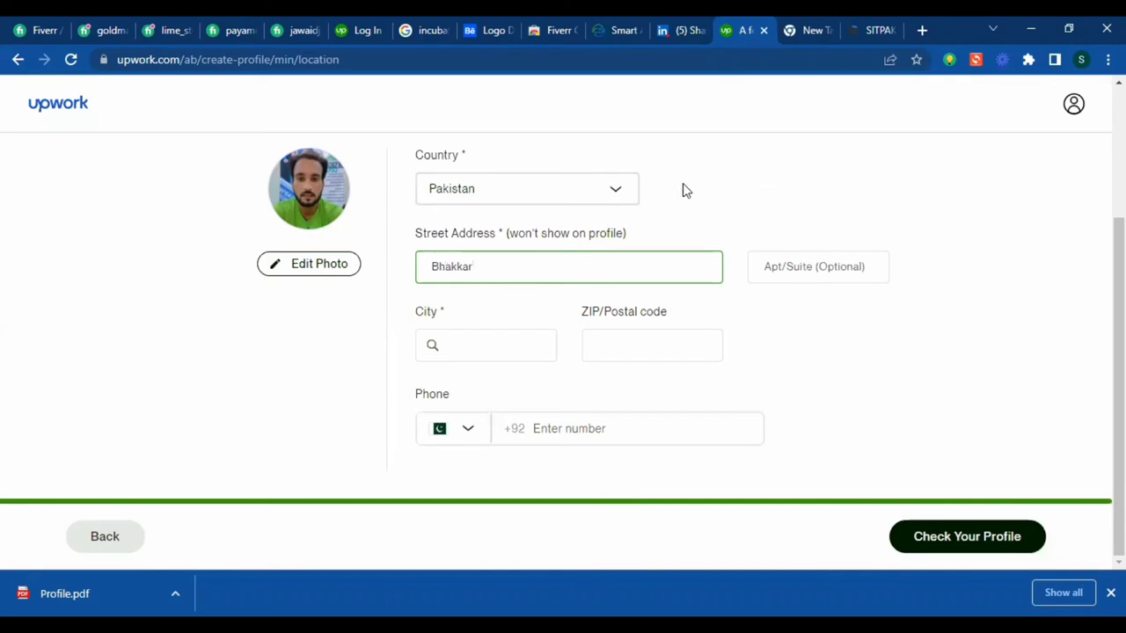
{"action": "left_click", "coordinate": [801, 273]}
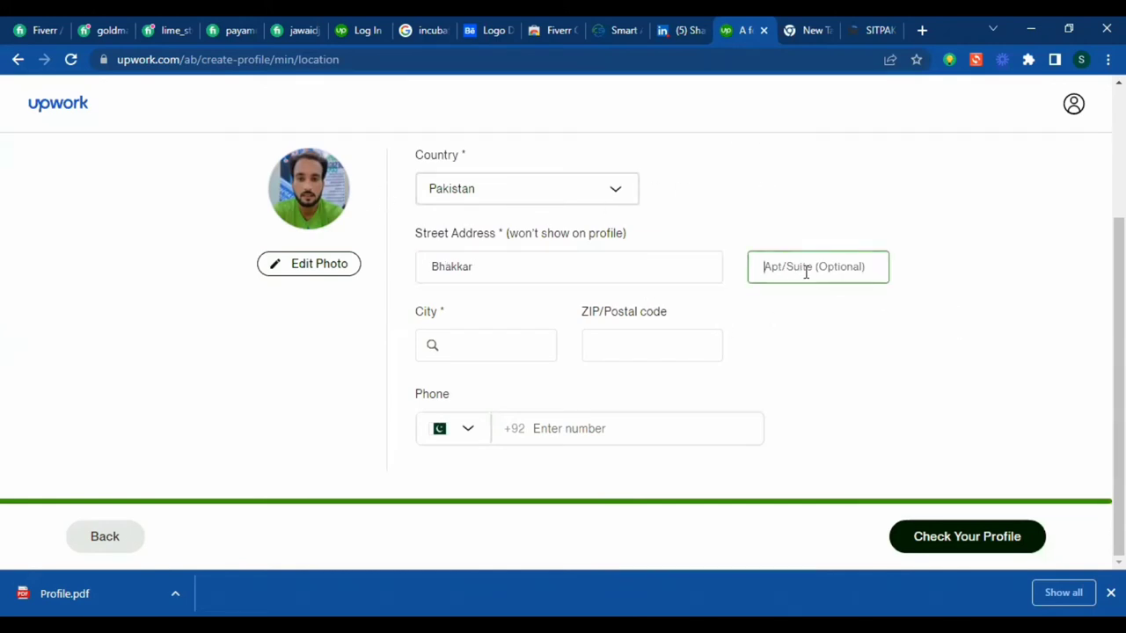
{"action": "left_click", "coordinate": [486, 346]}
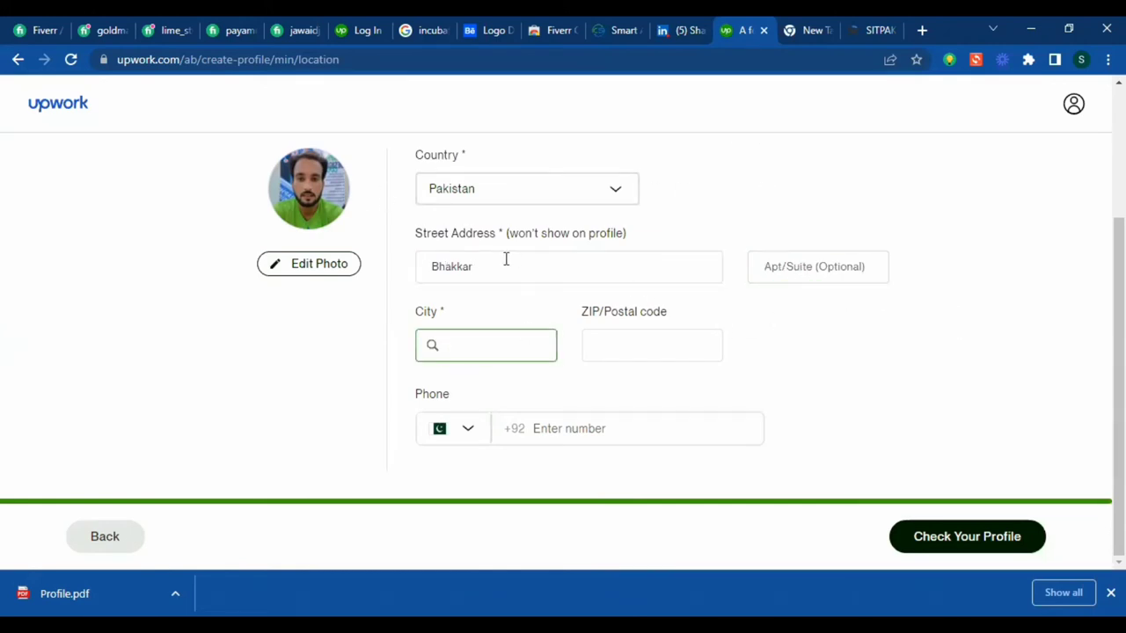
{"action": "left_click", "coordinate": [506, 259]}
{"action": "left_click", "coordinate": [454, 344]}
{"action": "type", "text": "Bhakkar"}
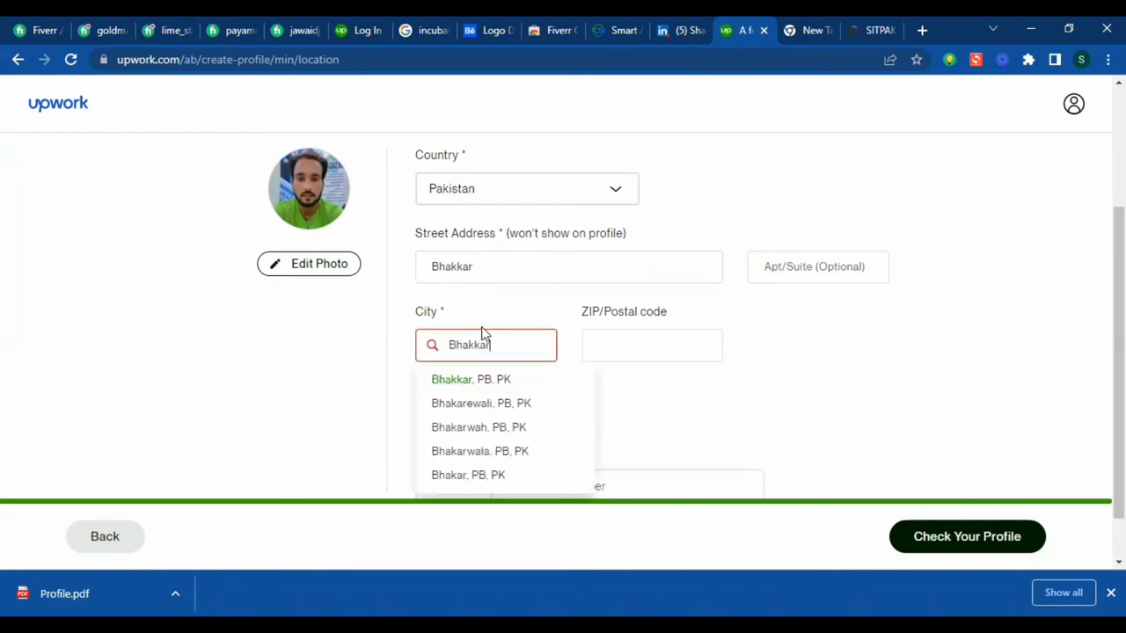
{"action": "left_click", "coordinate": [528, 382]}
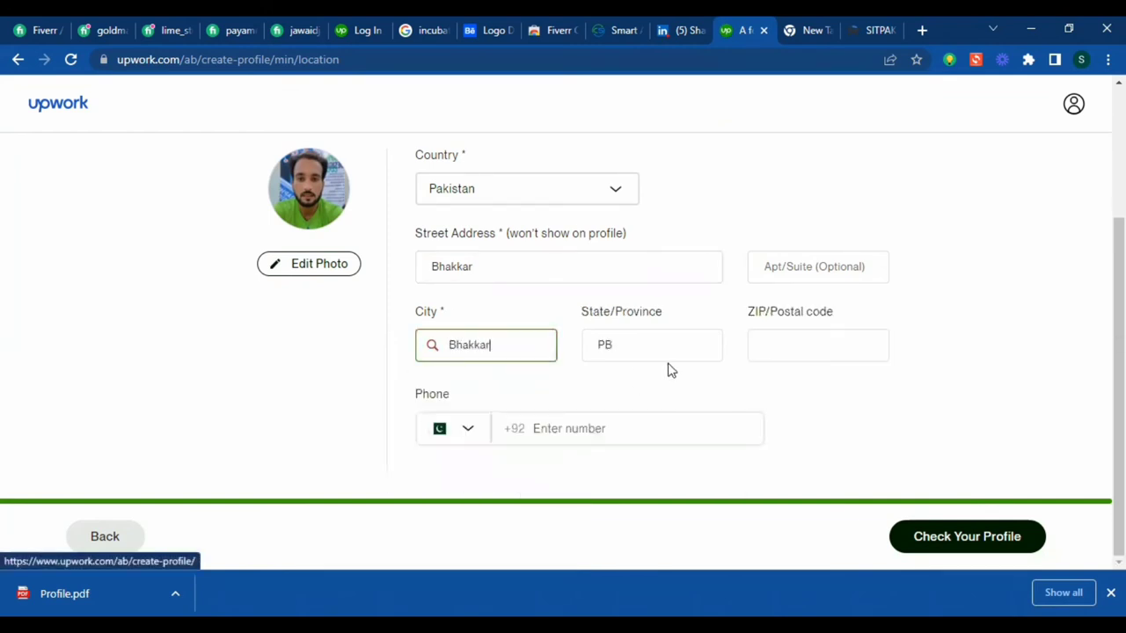
- Enter postal code 30000 and the phone number, then save and preview the profile
{"action": "left_click", "coordinate": [832, 350]}
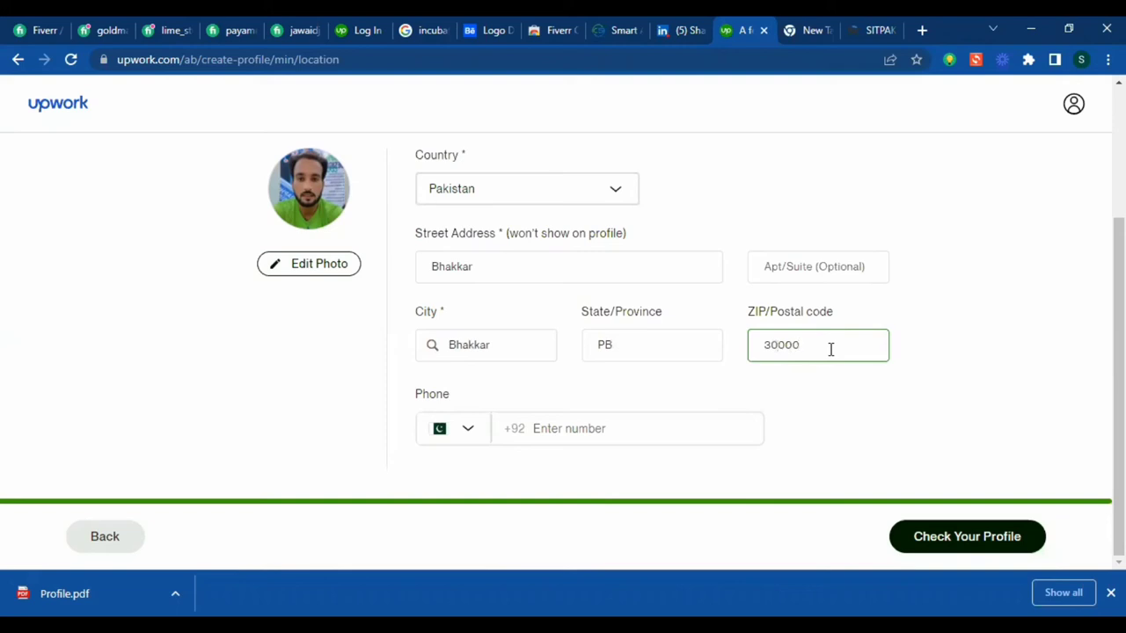
{"action": "left_click", "coordinate": [583, 431]}
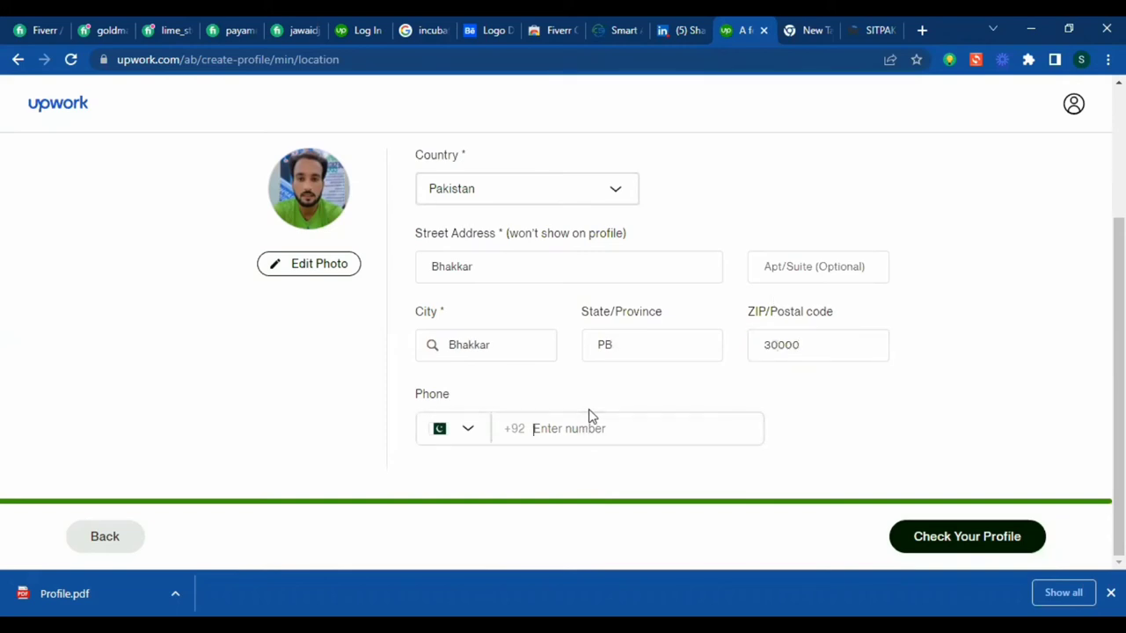
{"action": "type", "text": "0"}
{"action": "key", "text": "BackSpace"}
{"action": "left_click", "coordinate": [972, 543]}
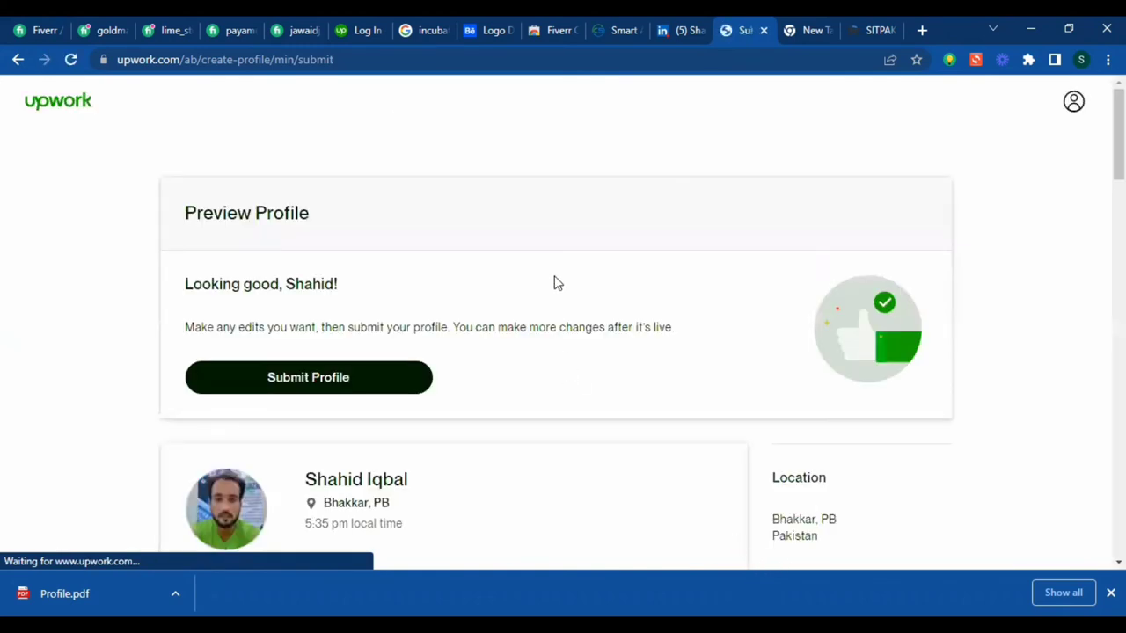
- Check the headline area of the profile preview, clearing an accidental text selection
{"action": "scroll", "coordinate": [592, 239], "scroll_direction": "down", "scroll_amount": 5}
{"action": "scroll", "coordinate": [623, 243], "scroll_direction": "up", "scroll_amount": 5}
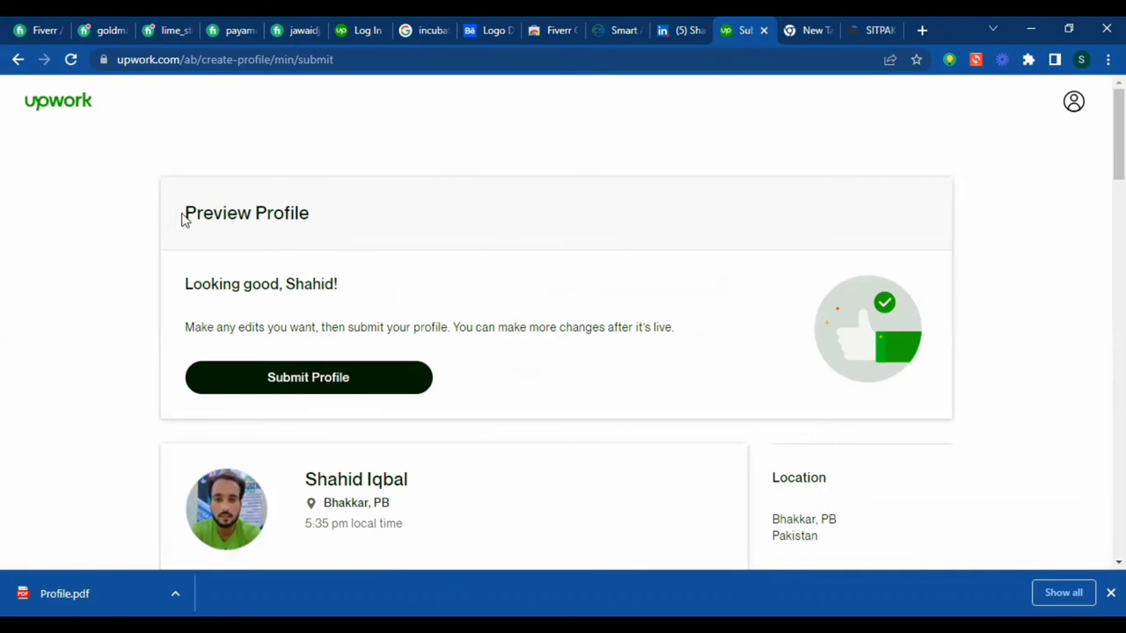
{"action": "left_click_drag", "start_coordinate": [183, 219], "coordinate": [386, 239]}
{"action": "scroll", "coordinate": [525, 304], "scroll_direction": "down", "scroll_amount": 3}
{"action": "scroll", "coordinate": [517, 327], "scroll_direction": "up", "scroll_amount": 3}
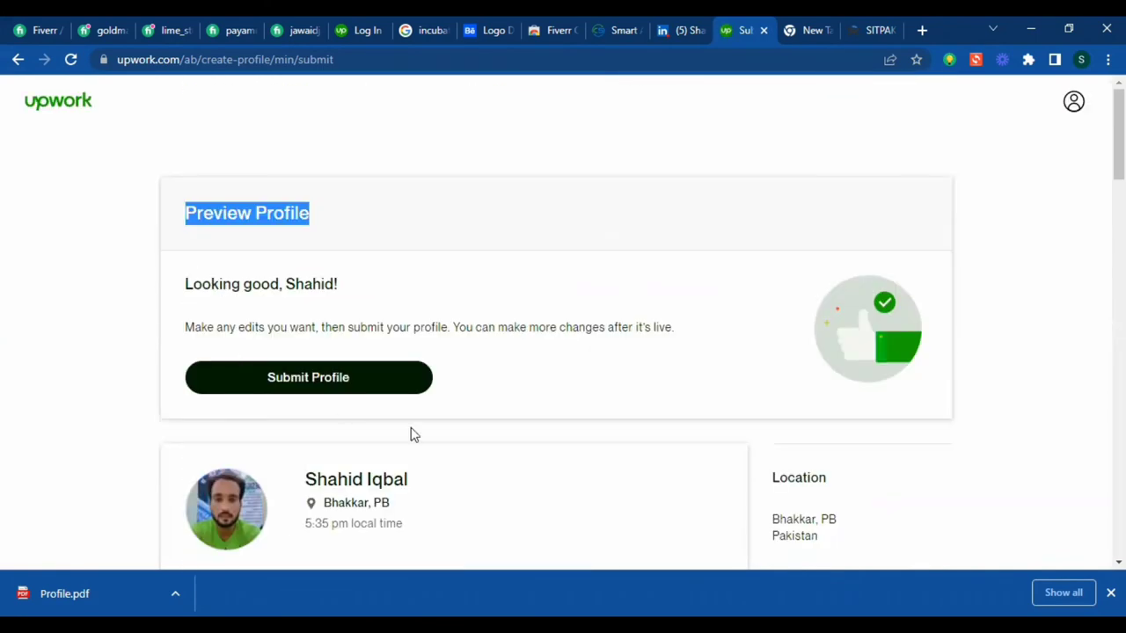
{"action": "left_click", "coordinate": [651, 470]}
- Review the preview sections down to education, then submit the profile
{"action": "scroll", "coordinate": [655, 468], "scroll_direction": "down", "scroll_amount": 5}
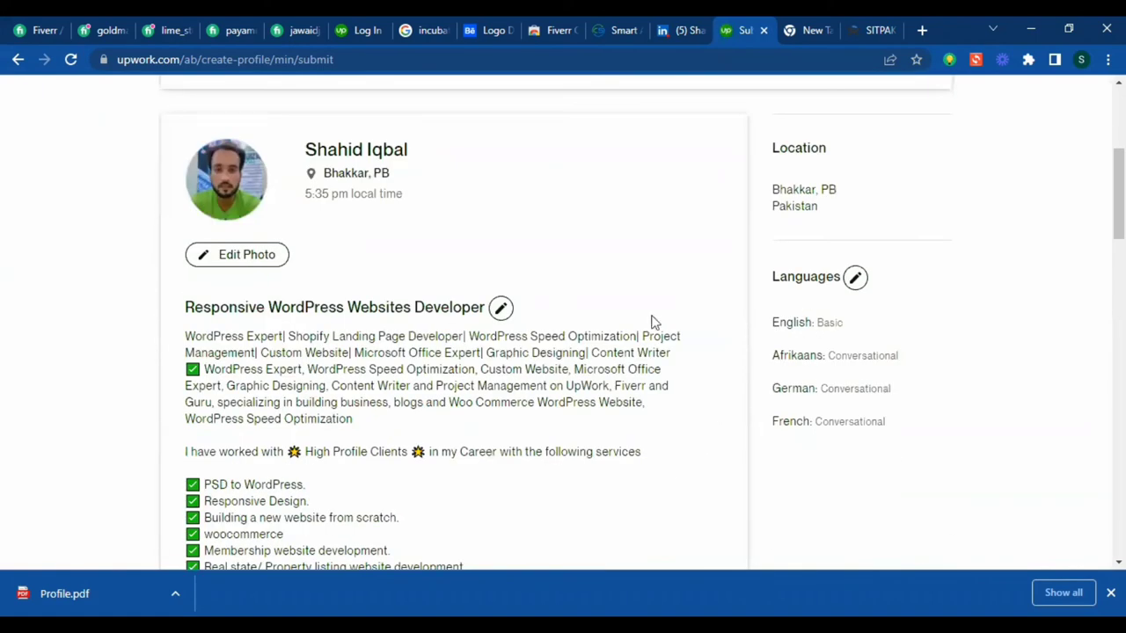
{"action": "scroll", "coordinate": [563, 425], "scroll_direction": "down", "scroll_amount": 2}
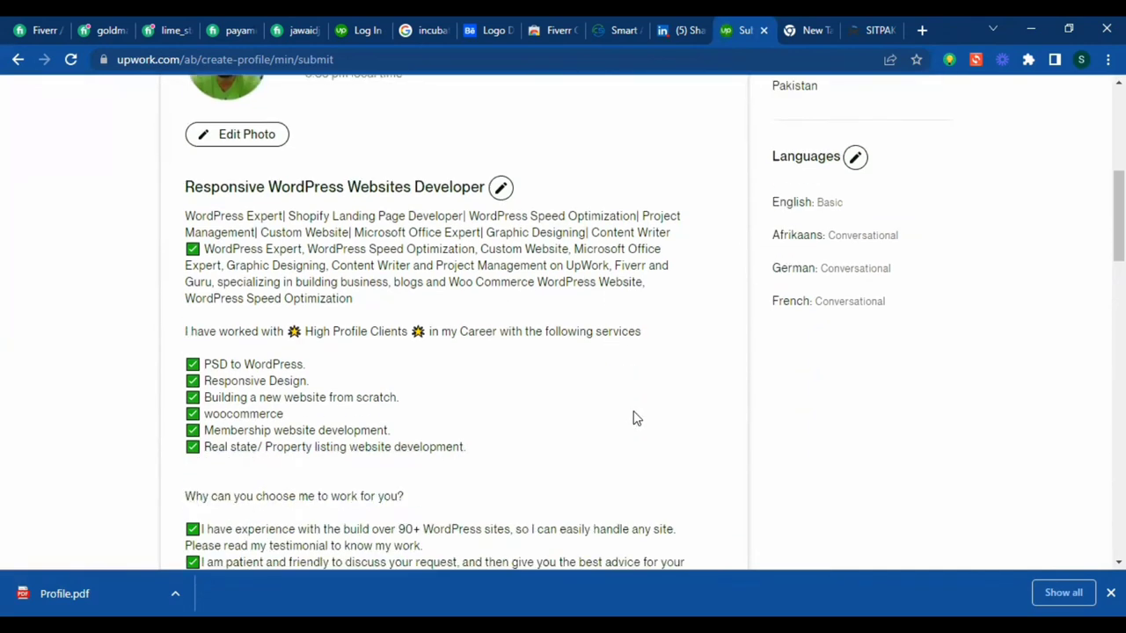
{"action": "scroll", "coordinate": [530, 419], "scroll_direction": "down", "scroll_amount": 5}
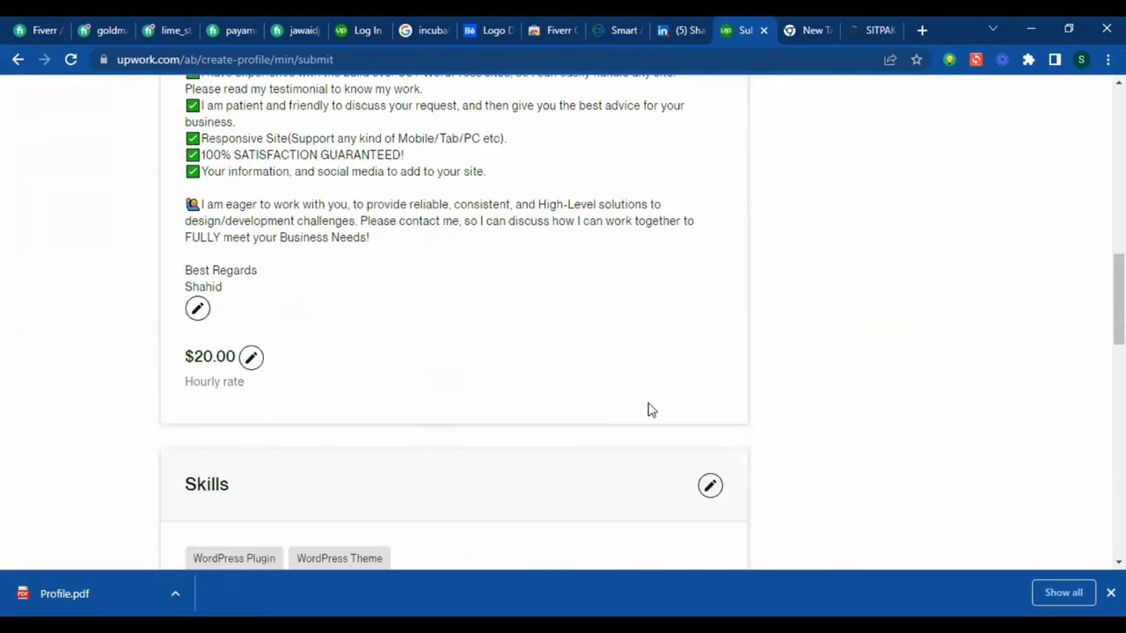
{"action": "scroll", "coordinate": [647, 410], "scroll_direction": "down", "scroll_amount": 3}
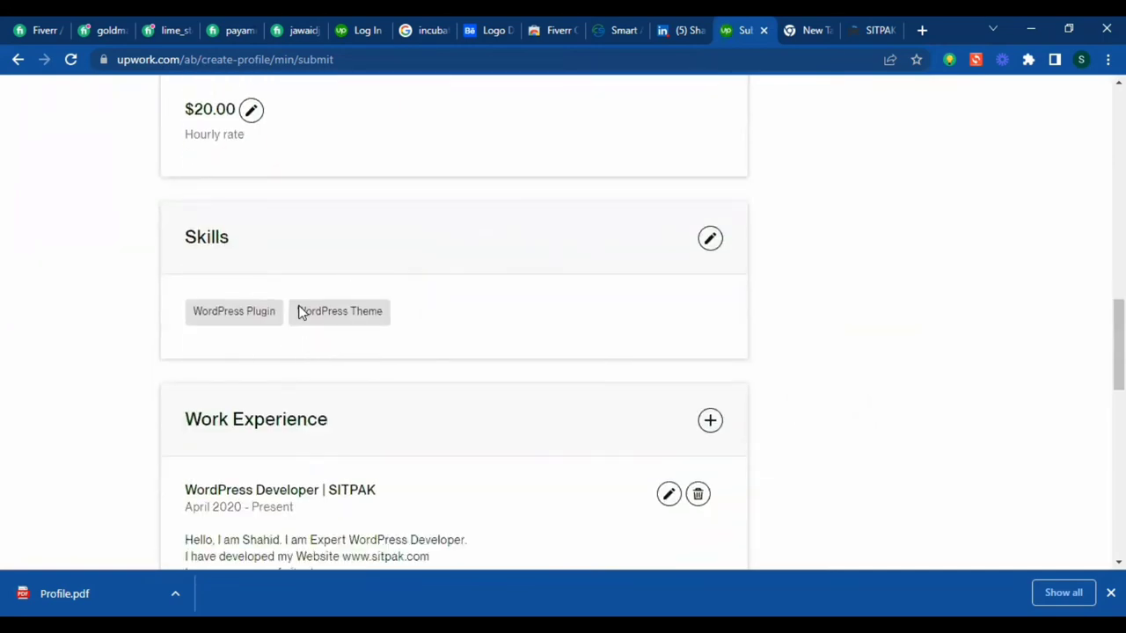
{"action": "scroll", "coordinate": [416, 374], "scroll_direction": "down", "scroll_amount": 4}
{"action": "scroll", "coordinate": [264, 262], "scroll_direction": "down", "scroll_amount": 2}
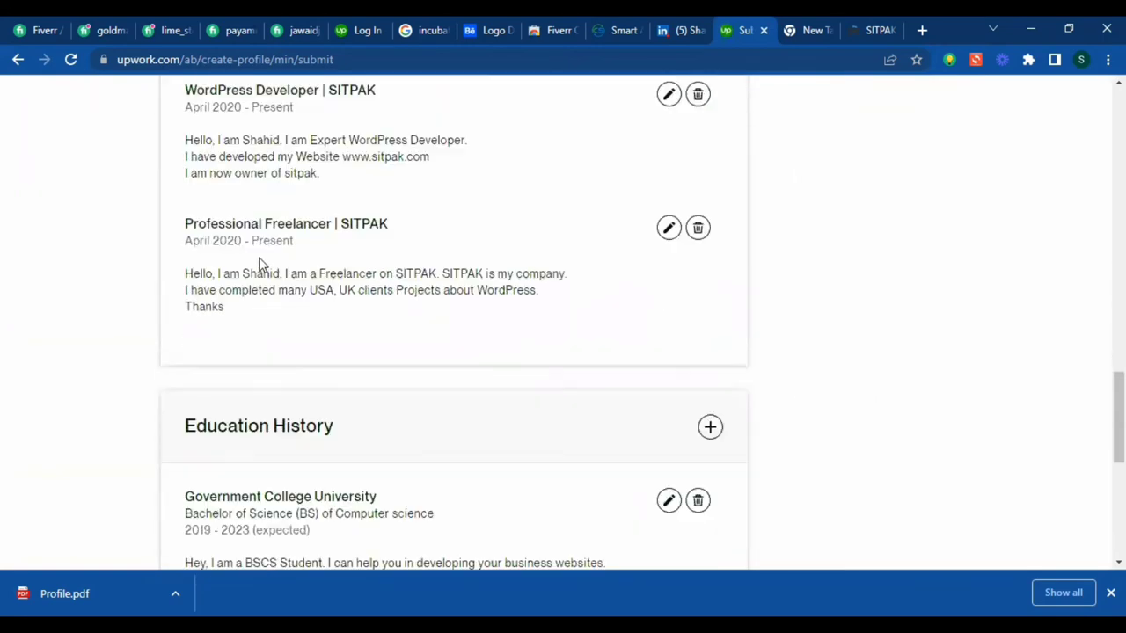
{"action": "scroll", "coordinate": [330, 256], "scroll_direction": "up", "scroll_amount": 3}
{"action": "scroll", "coordinate": [326, 259], "scroll_direction": "down", "scroll_amount": 4}
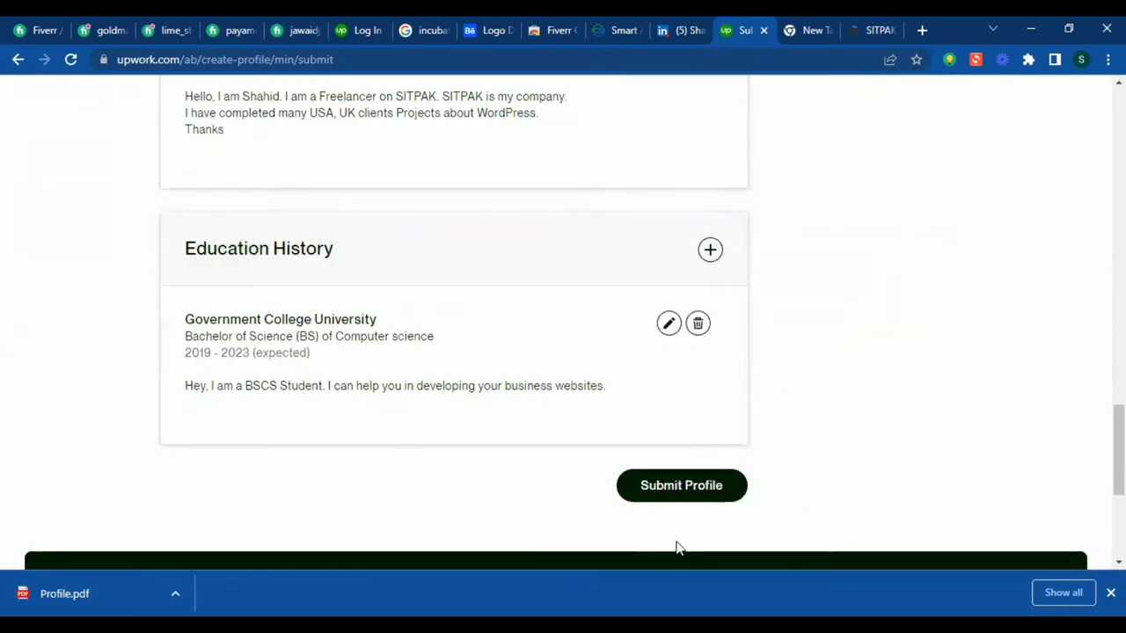
{"action": "scroll", "coordinate": [700, 495], "scroll_direction": "up", "scroll_amount": 15}
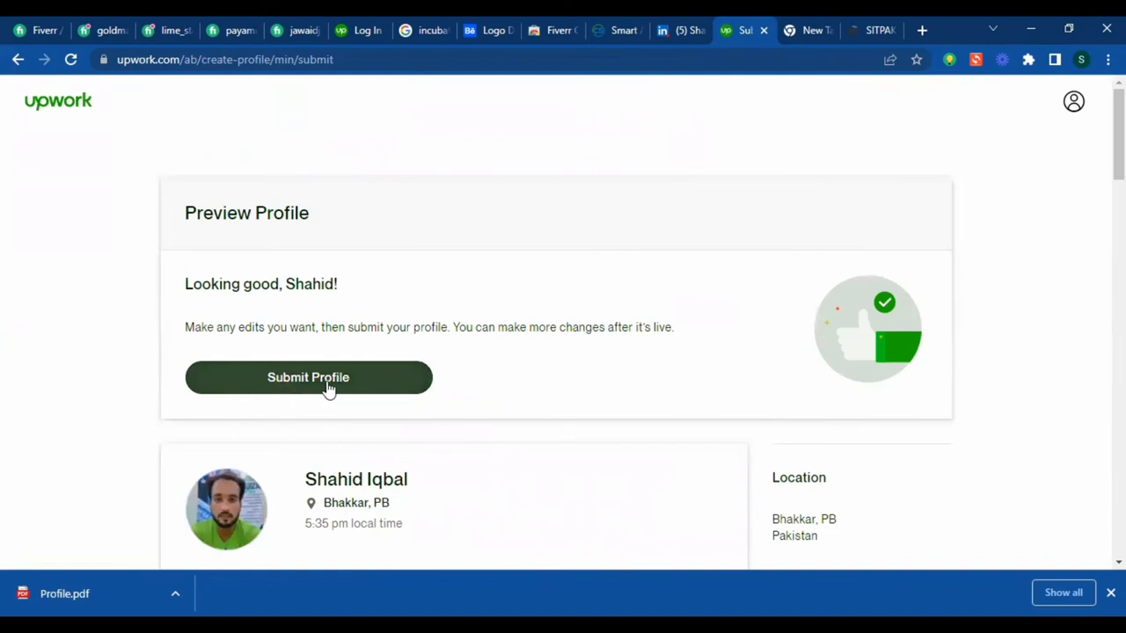
{"action": "left_click", "coordinate": [328, 388]}
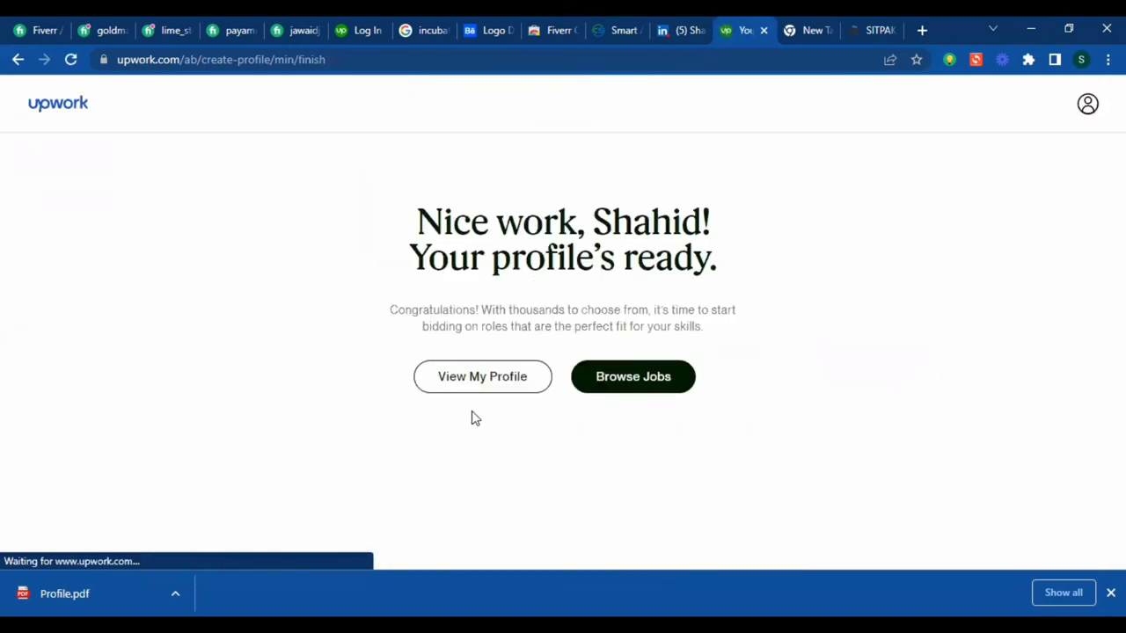
- From the 'Your profile's ready' confirmation, open View My Profile
{"action": "scroll", "coordinate": [574, 445], "scroll_direction": "down", "scroll_amount": 1}
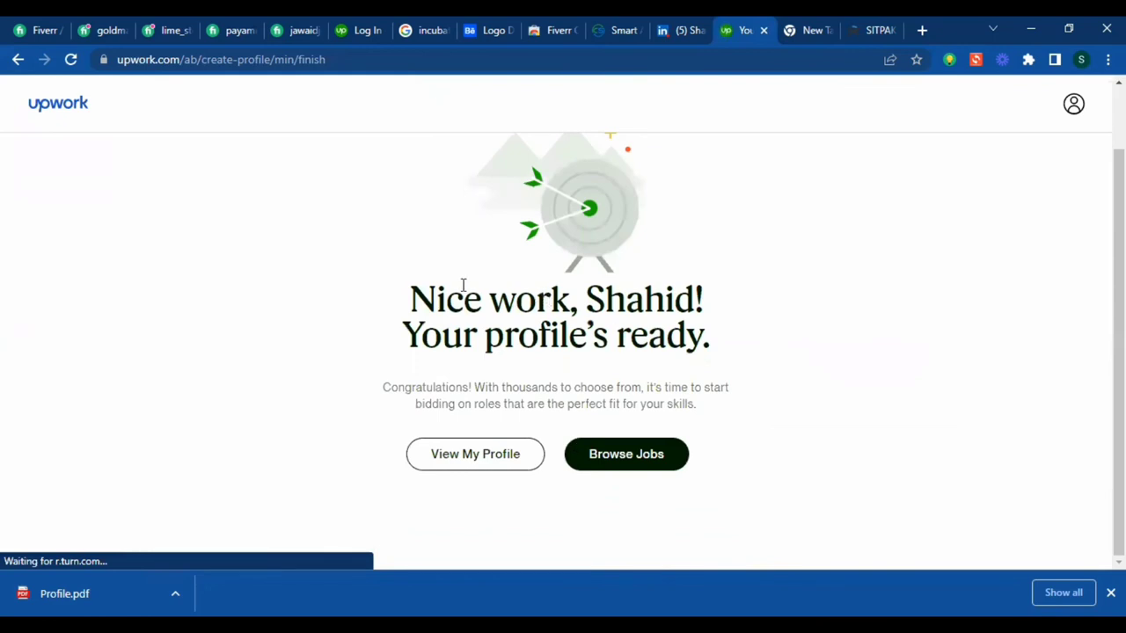
{"action": "left_click_drag", "start_coordinate": [406, 299], "coordinate": [674, 300]}
{"action": "left_click", "coordinate": [708, 337]}
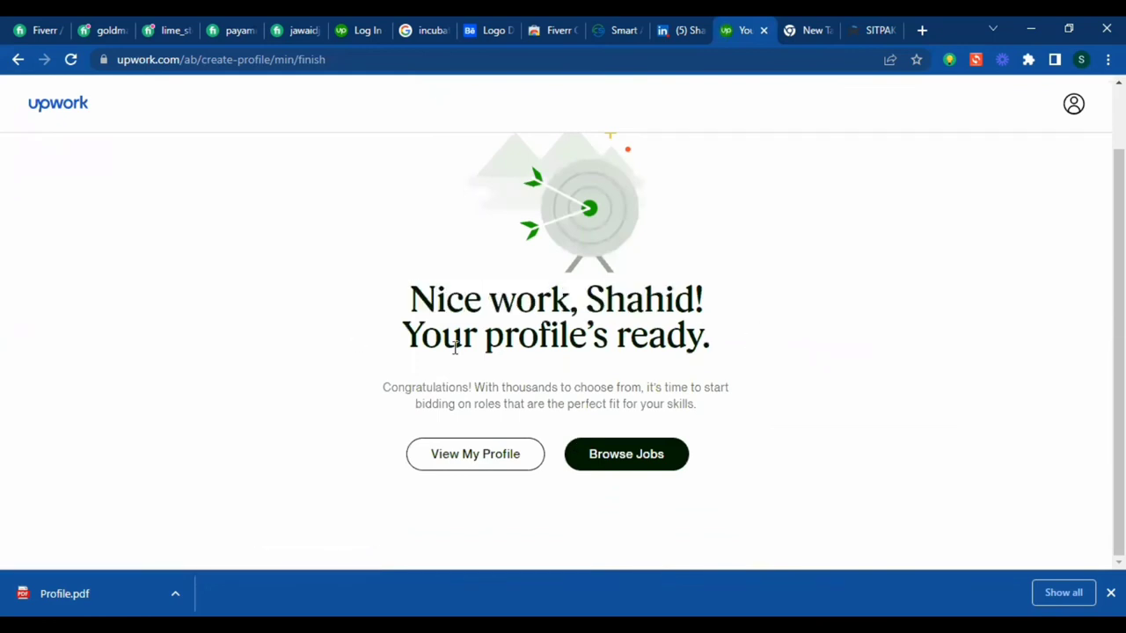
{"action": "left_click", "coordinate": [471, 459]}
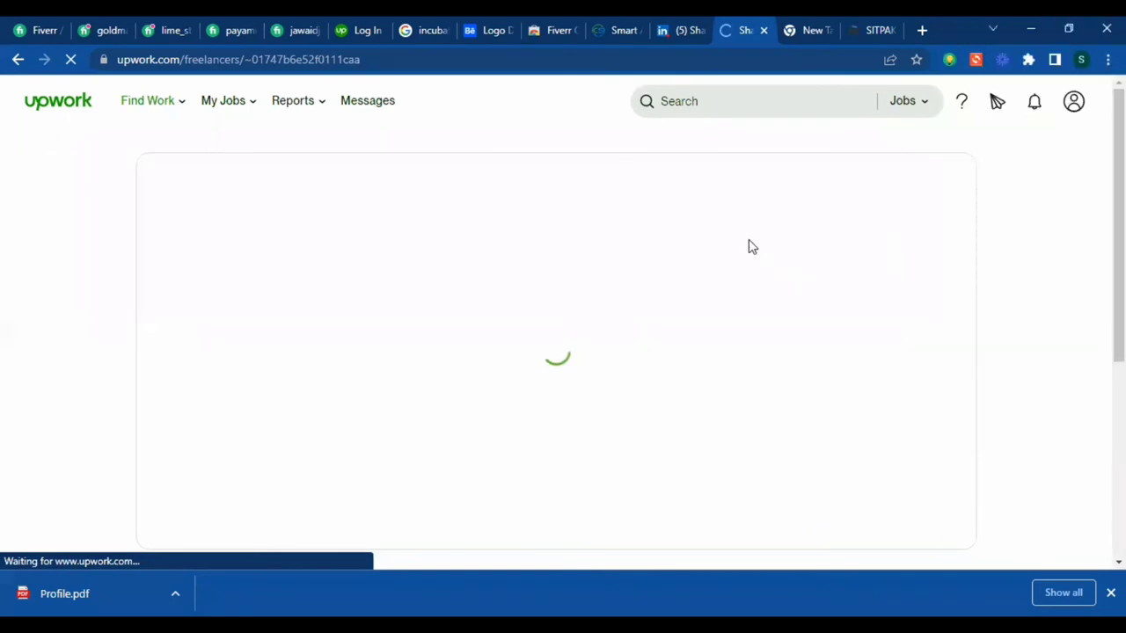
- Scroll through the freelancer profile to check the photo, Pakistan location and $20.00/hr rate
{"action": "scroll", "coordinate": [899, 220], "scroll_direction": "down", "scroll_amount": 3}
{"action": "scroll", "coordinate": [895, 222], "scroll_direction": "down", "scroll_amount": 10}
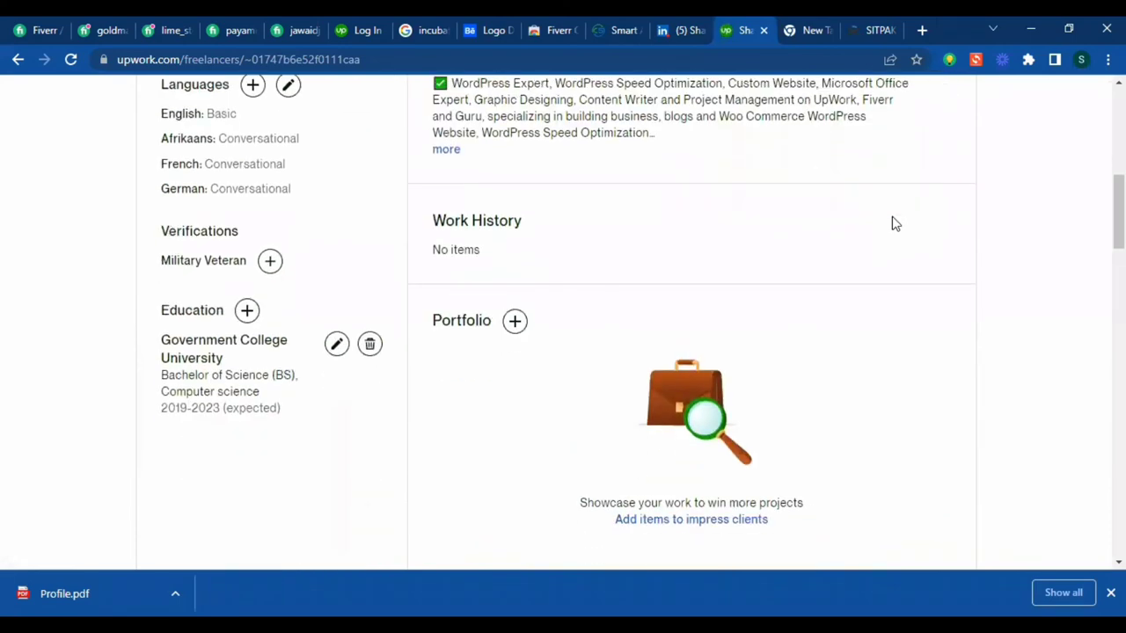
{"action": "scroll", "coordinate": [860, 242], "scroll_direction": "up", "scroll_amount": 12}
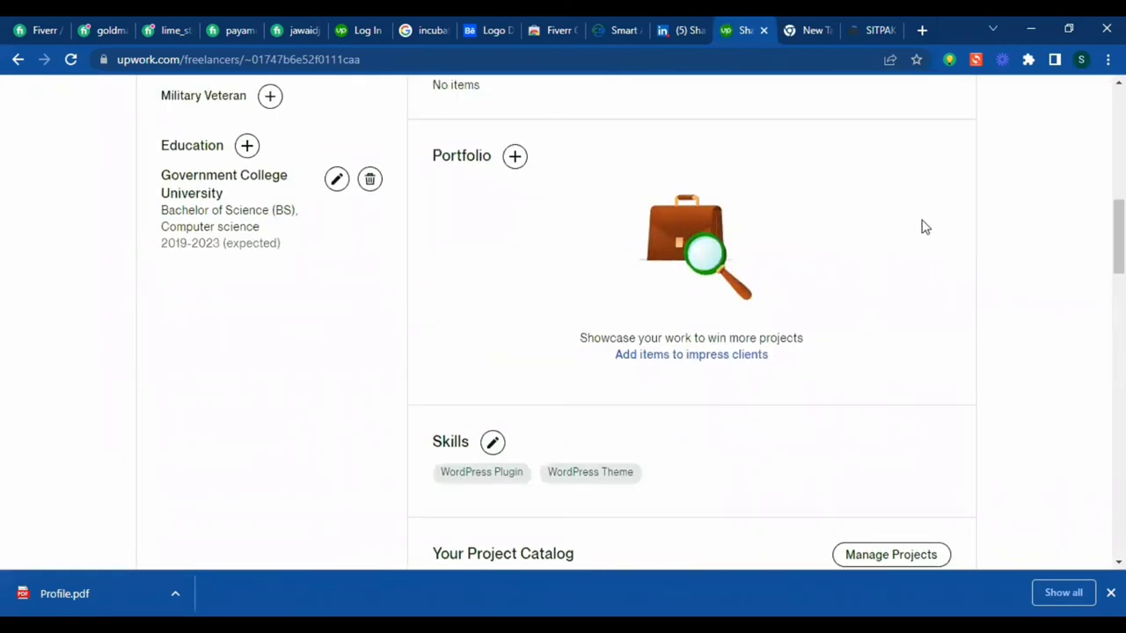
{"action": "scroll", "coordinate": [1022, 249], "scroll_direction": "down", "scroll_amount": 2}
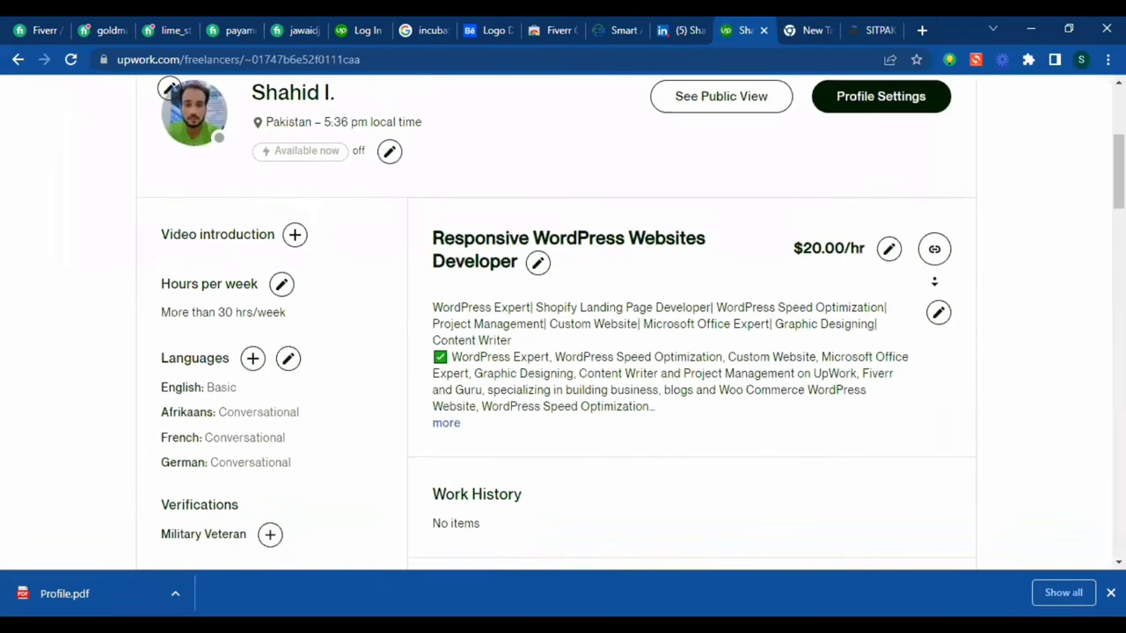
{"action": "scroll", "coordinate": [1022, 249], "scroll_direction": "up", "scroll_amount": 1}
{"action": "scroll", "coordinate": [1022, 249], "scroll_direction": "up", "scroll_amount": 2}
{"action": "scroll", "coordinate": [1022, 249], "scroll_direction": "down", "scroll_amount": 12}
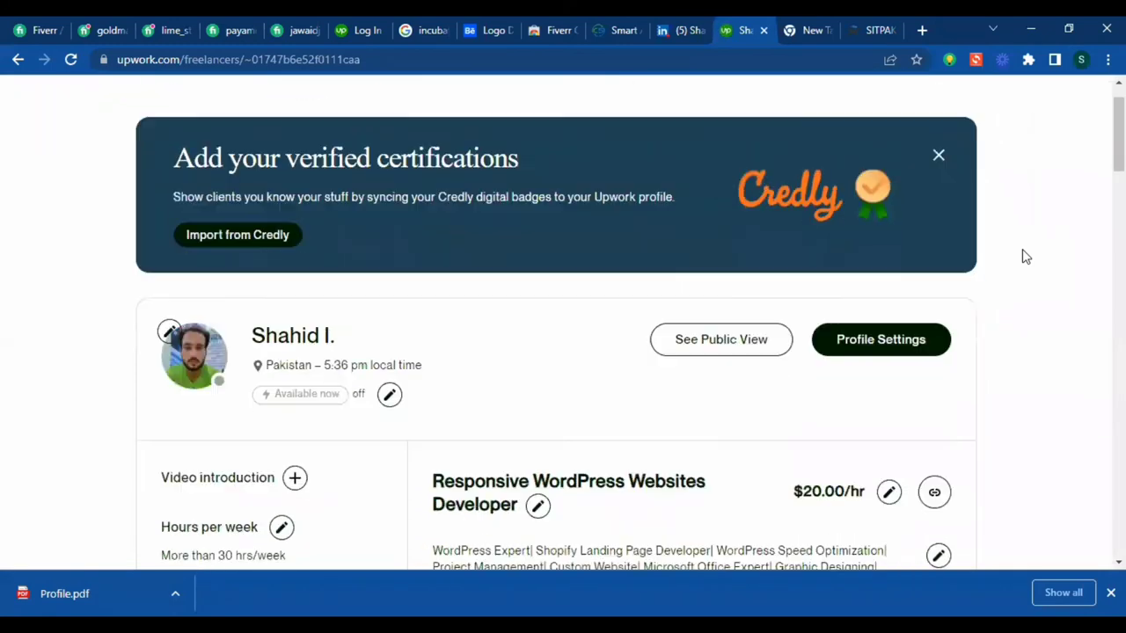